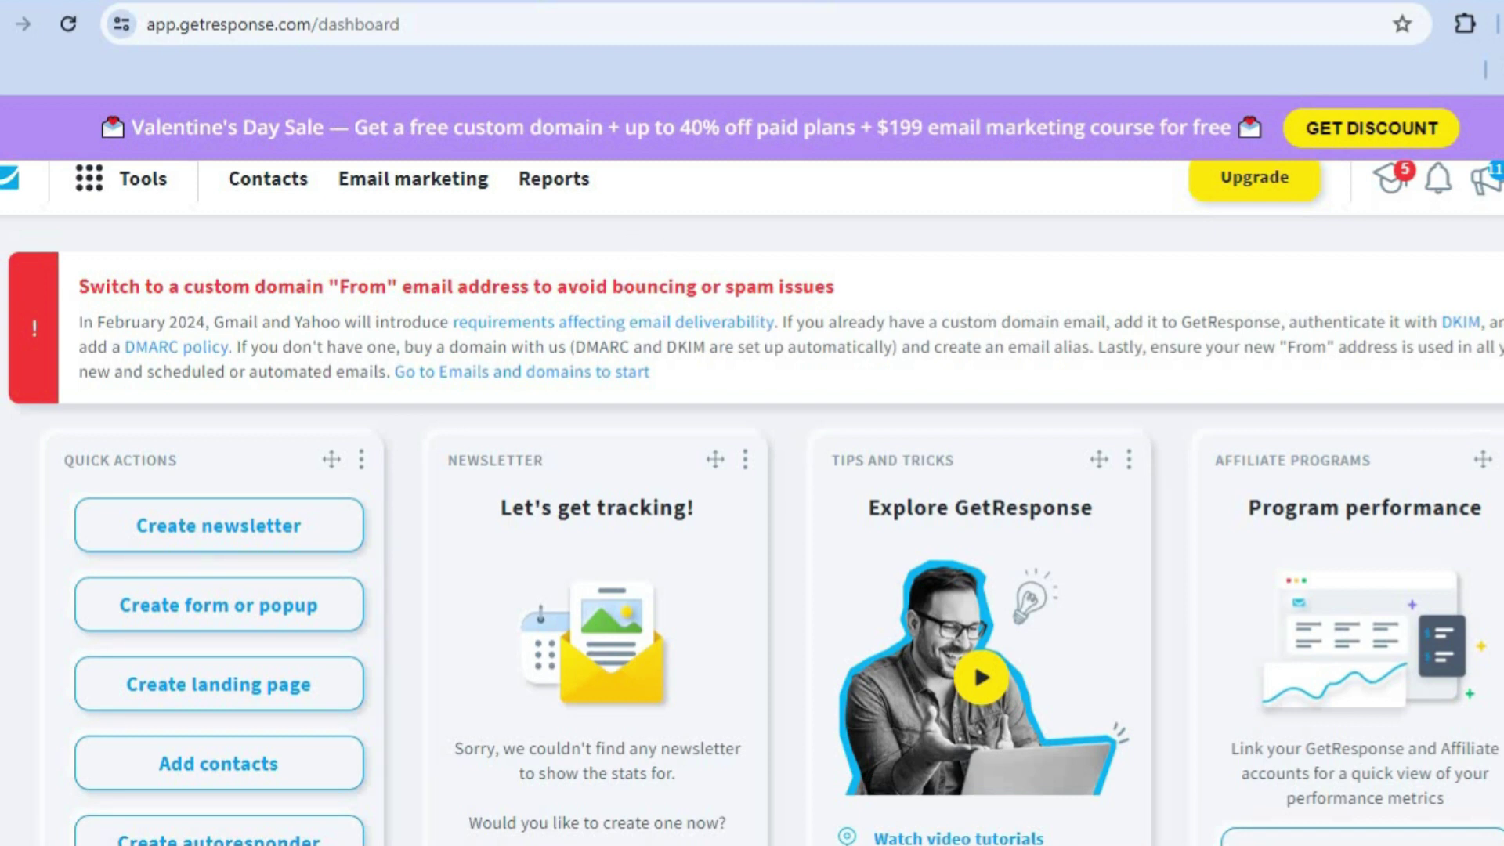
Start creating a landing page using a ready-made template
{"action": "scroll", "coordinate": [752, 501], "scroll_direction": "down", "scroll_amount": 3}
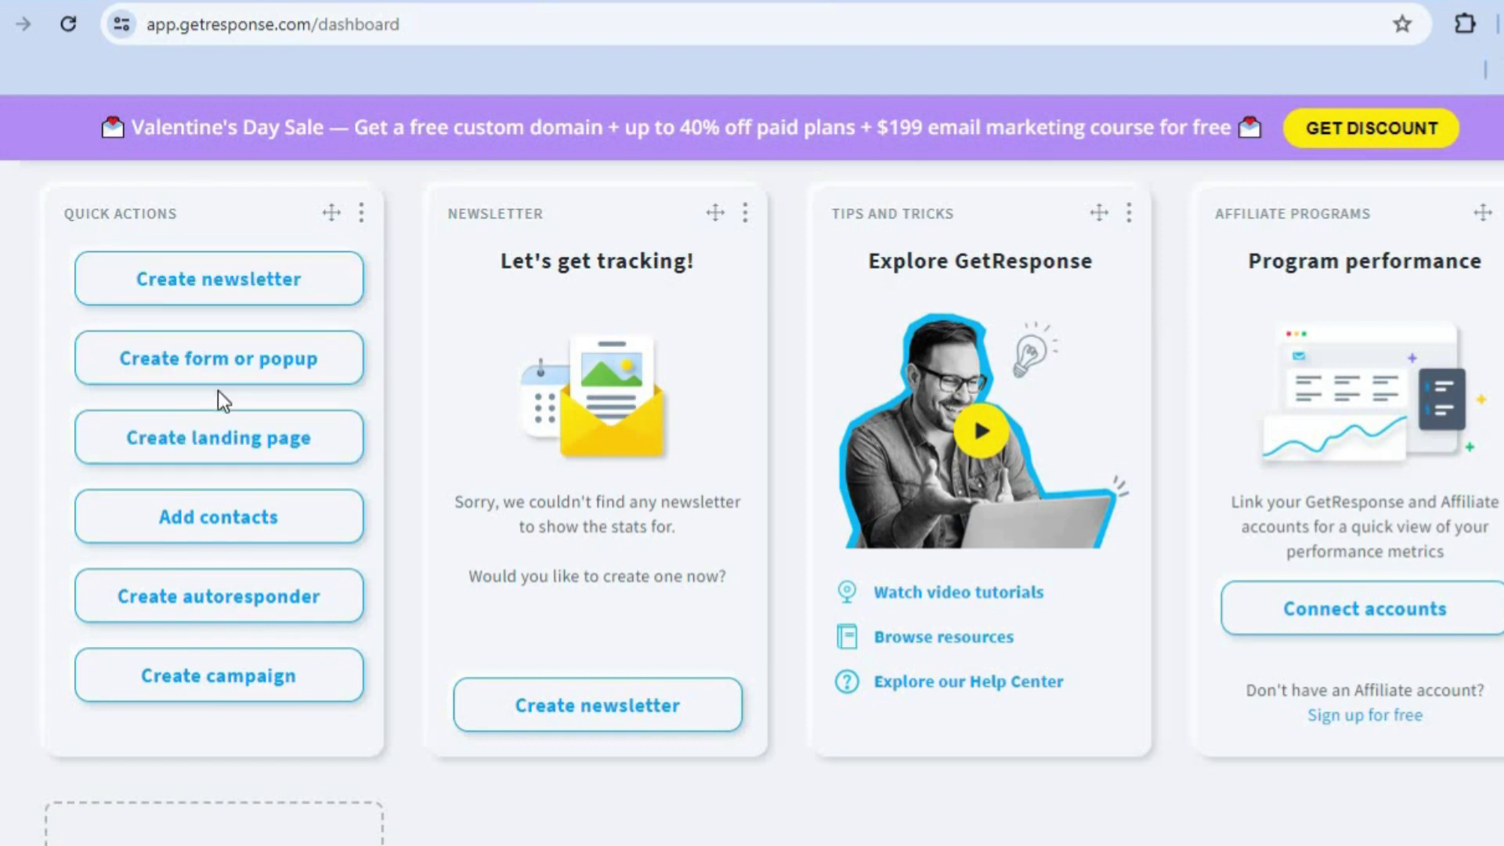
{"action": "left_click", "coordinate": [219, 442]}
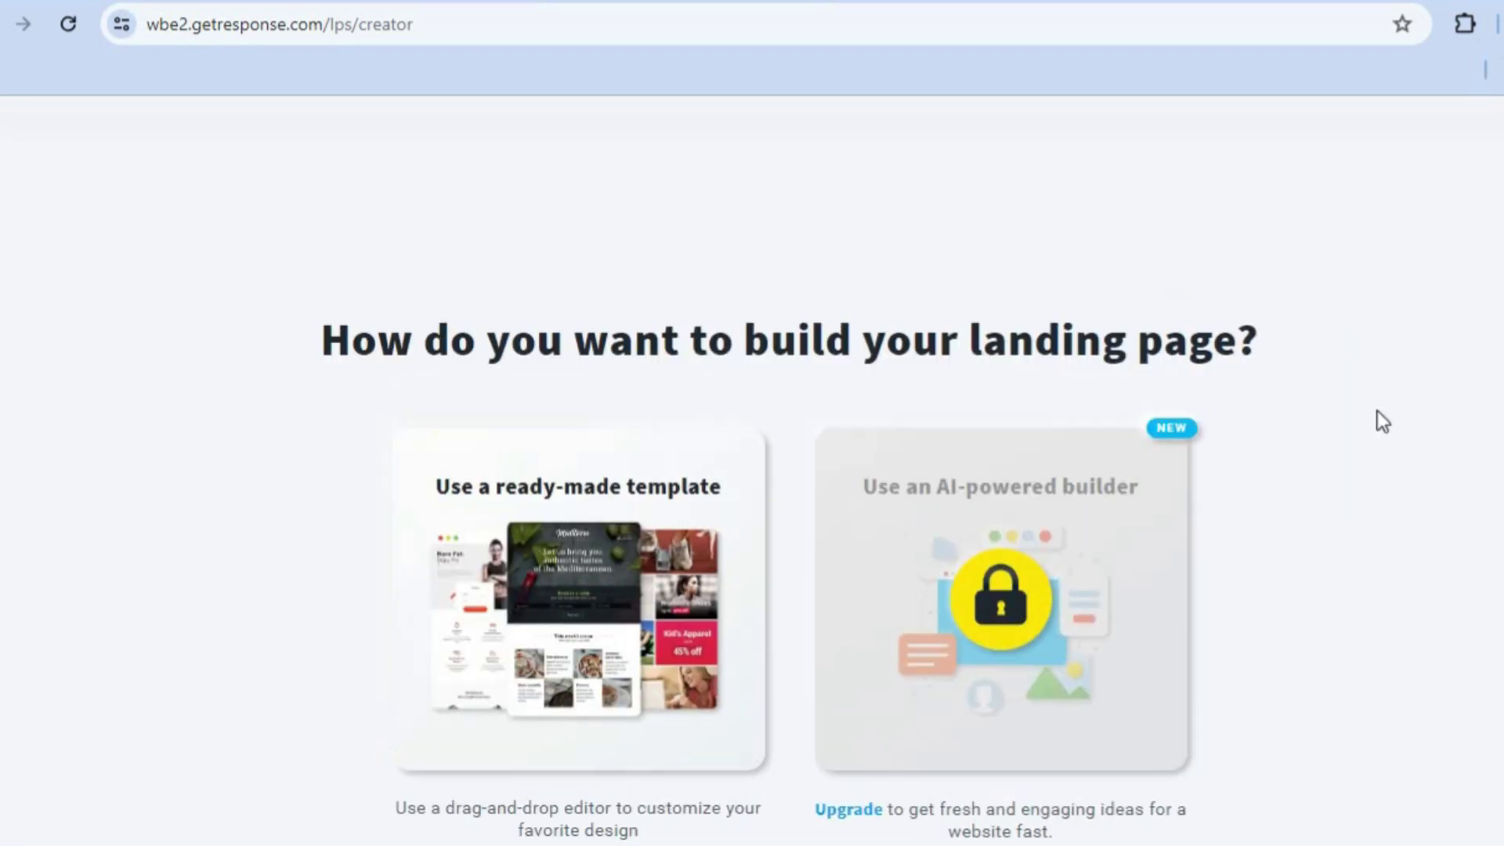
{"action": "scroll", "coordinate": [752, 501], "scroll_direction": "down", "scroll_amount": 2}
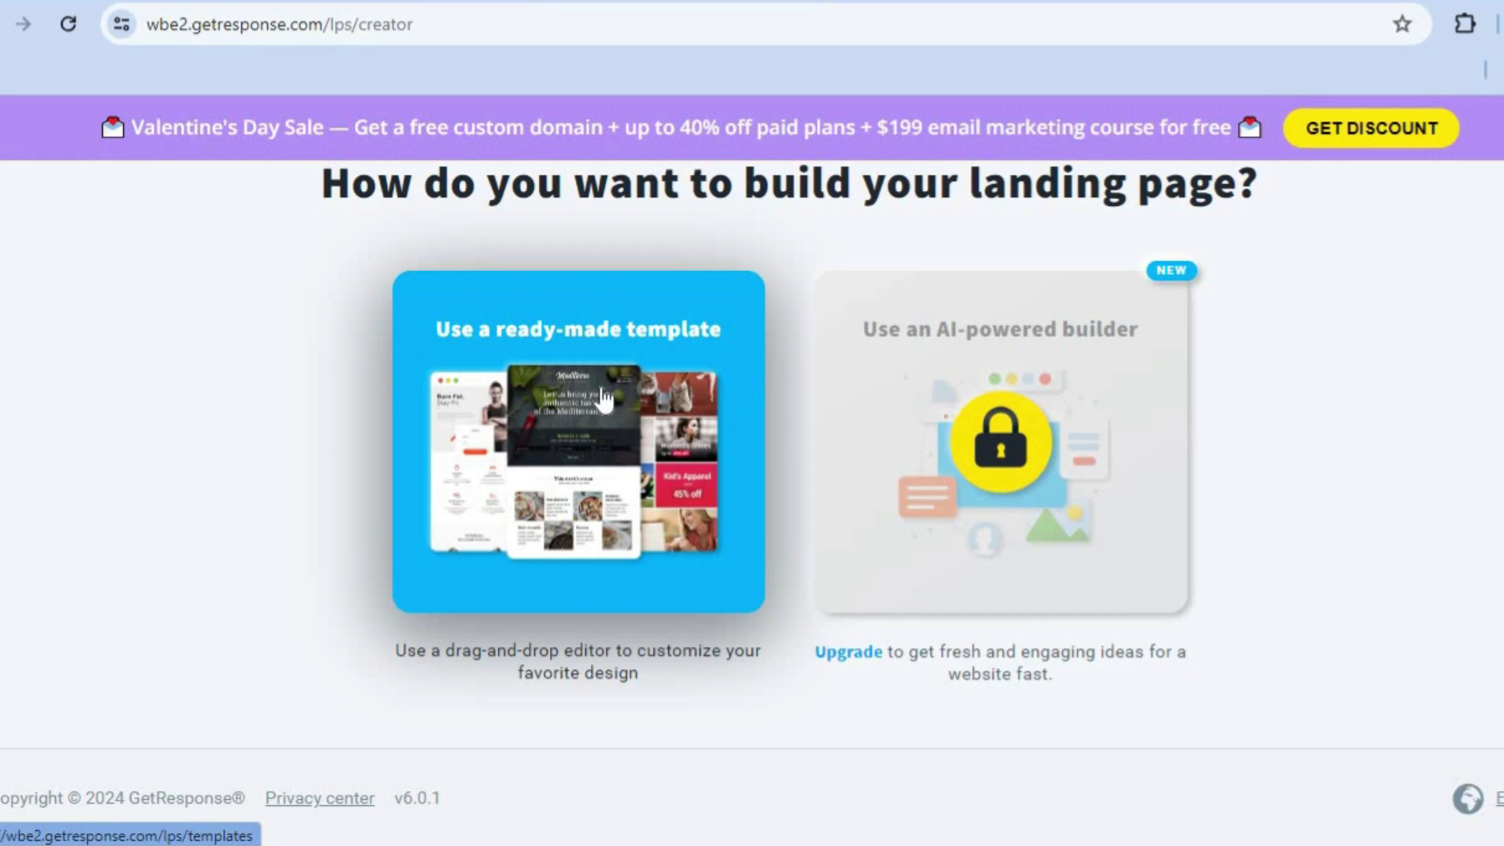
{"action": "left_click", "coordinate": [602, 389]}
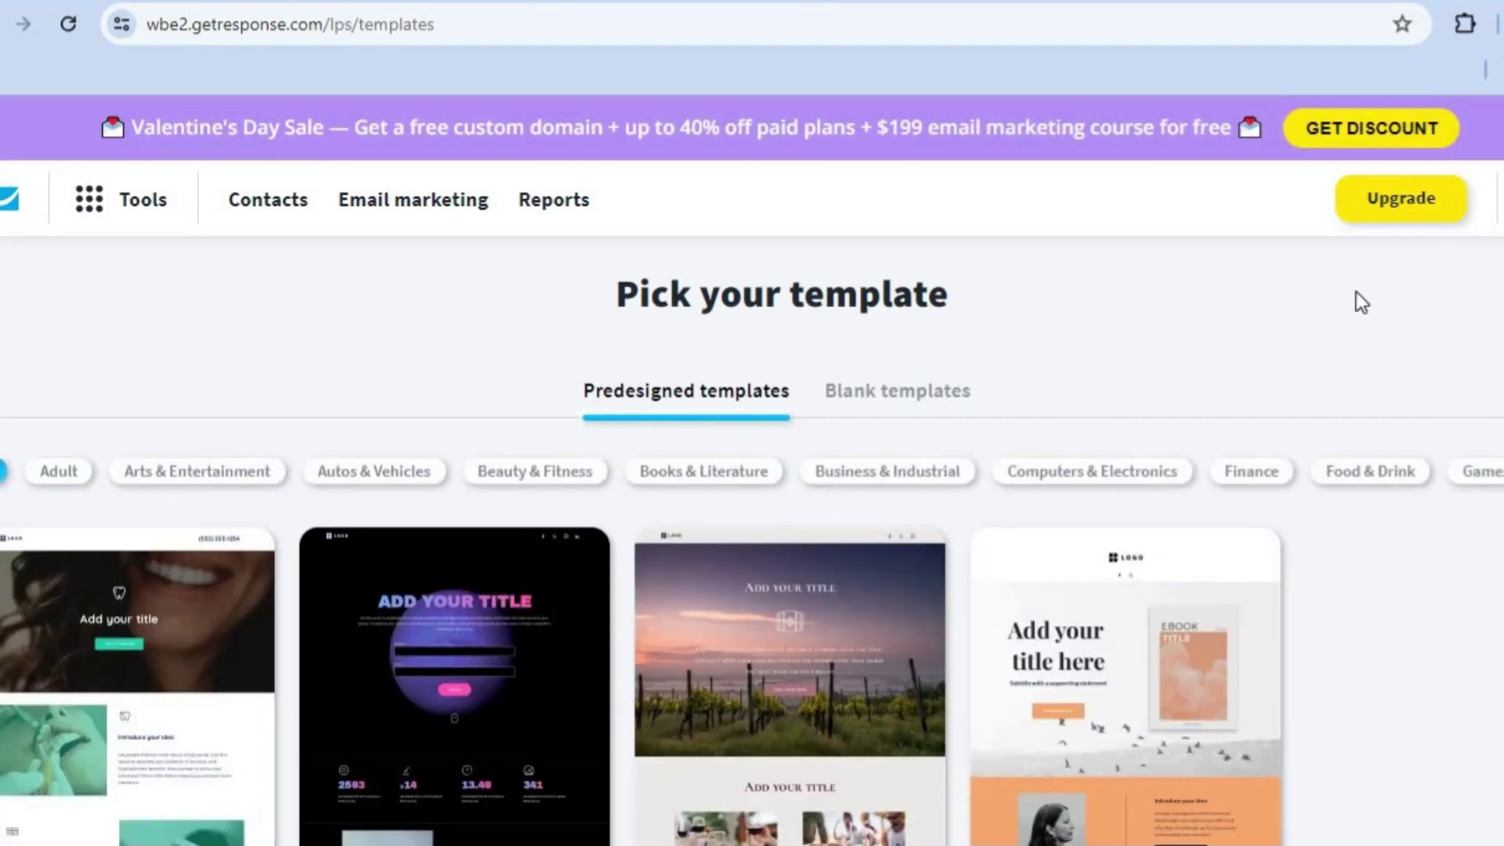
Browse the gallery of predesigned landing page templates to compare the available designs
{"action": "scroll", "coordinate": [752, 503], "scroll_direction": "down", "scroll_amount": 7}
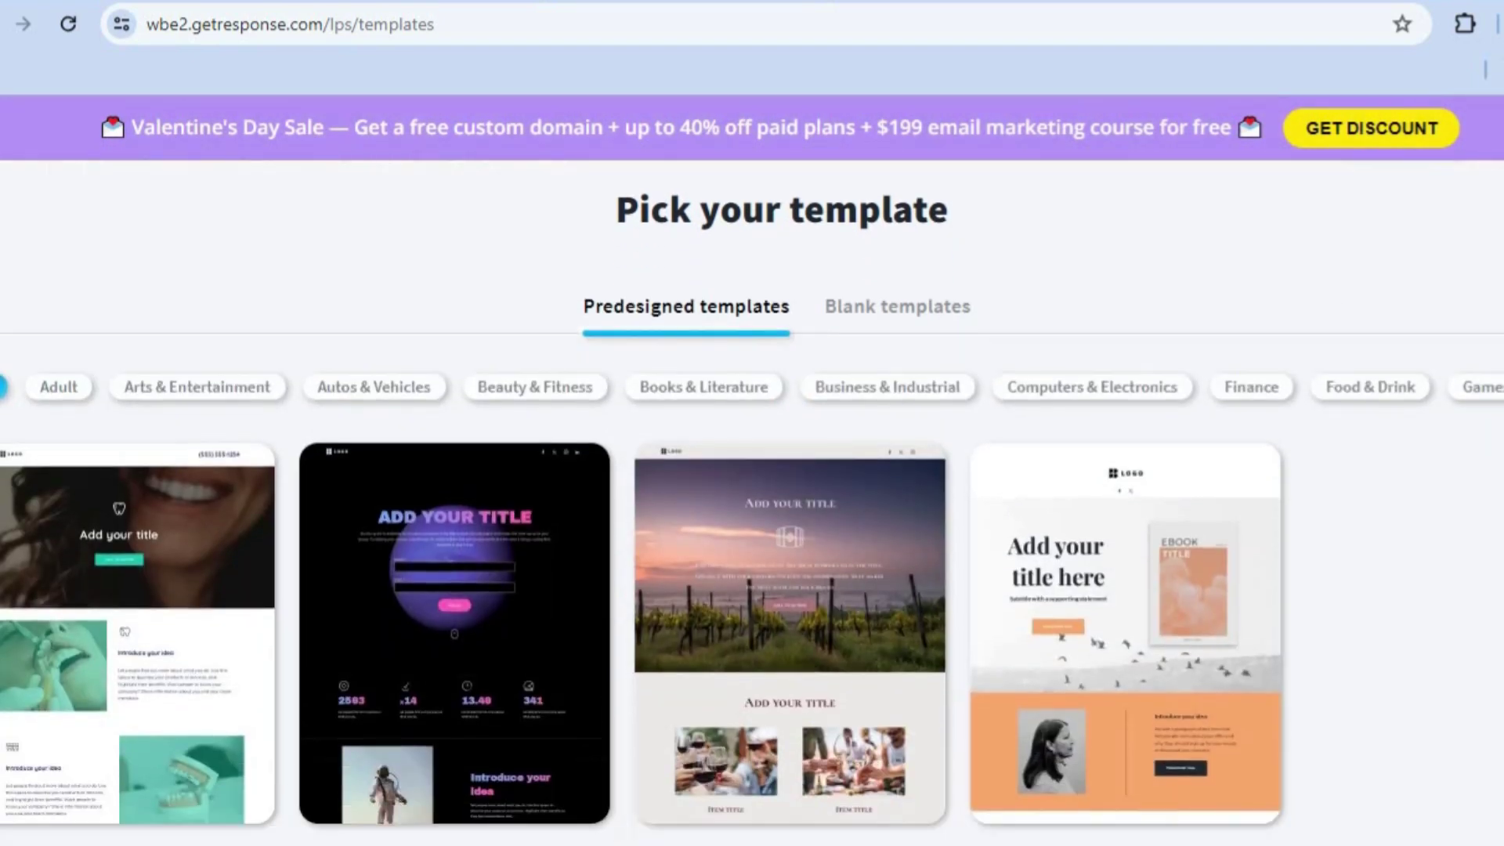
{"action": "scroll", "coordinate": [751, 503], "scroll_direction": "down", "scroll_amount": 5}
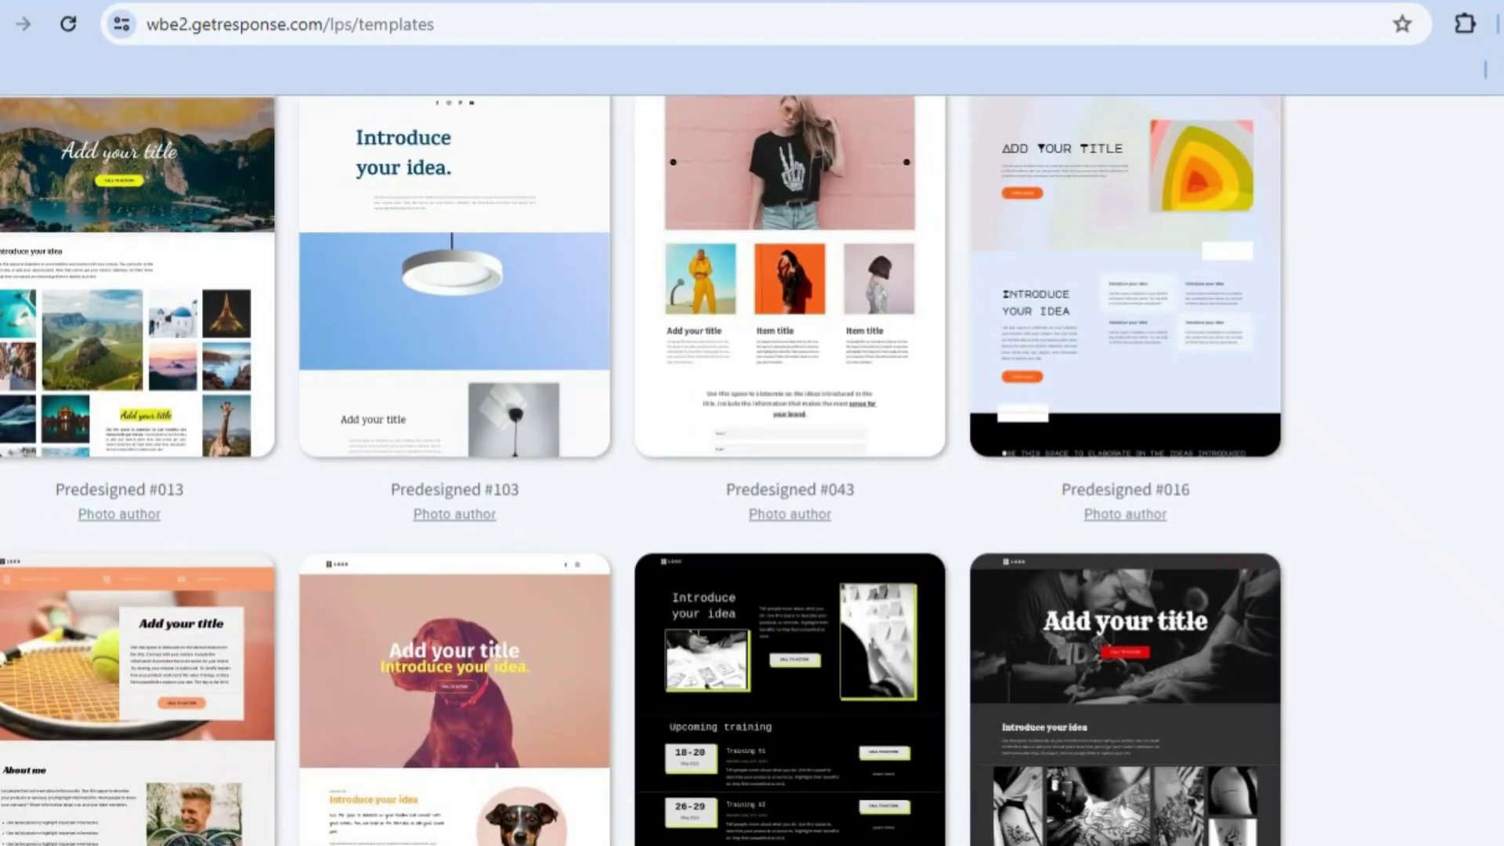
{"action": "scroll", "coordinate": [752, 503], "scroll_direction": "down", "scroll_amount": 7}
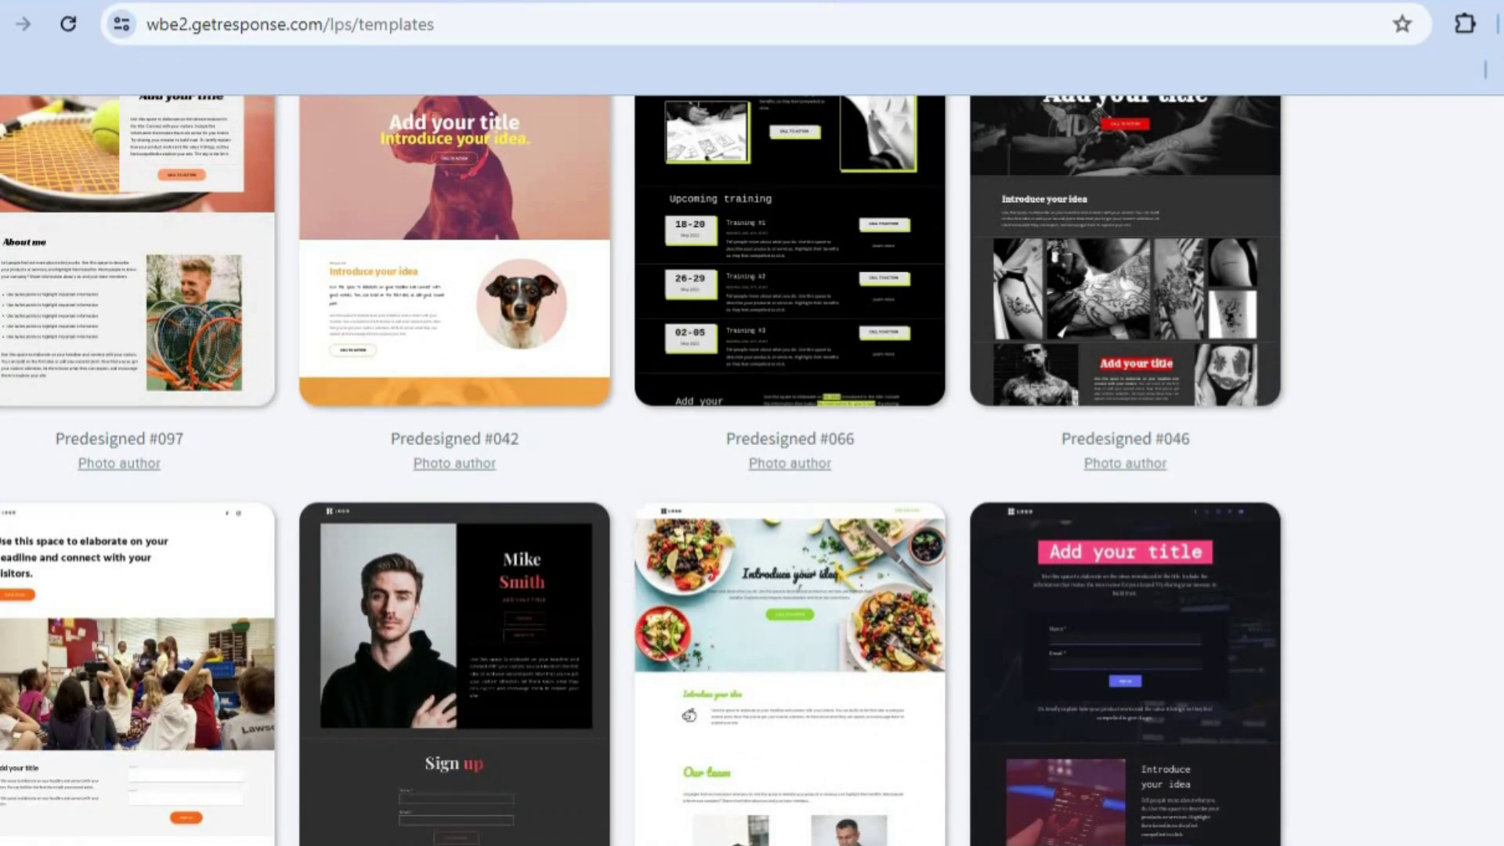
{"action": "scroll", "coordinate": [751, 503], "scroll_direction": "down", "scroll_amount": 2}
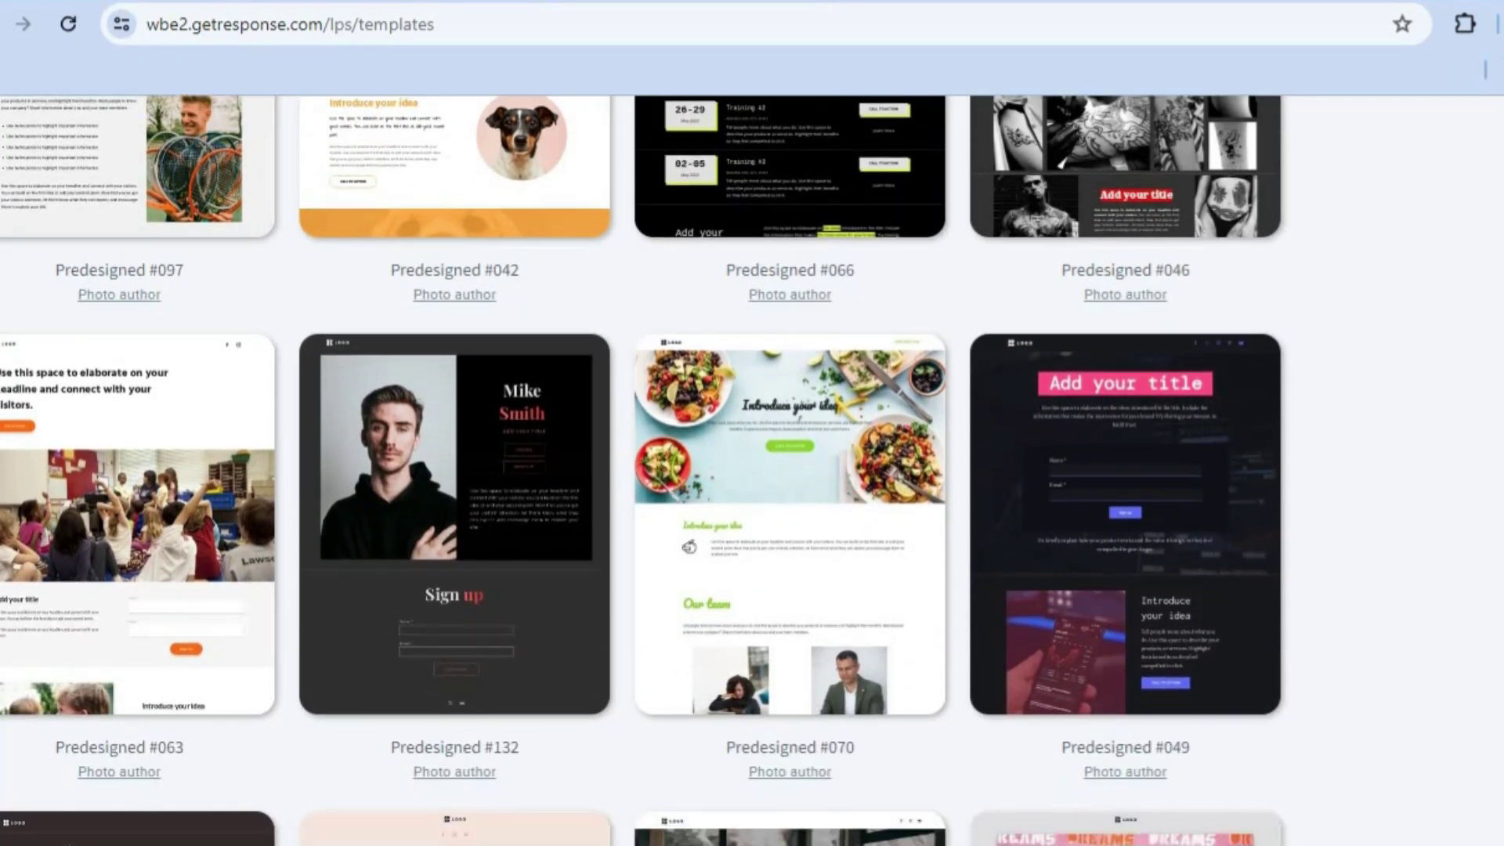
{"action": "scroll", "coordinate": [752, 503], "scroll_direction": "down", "scroll_amount": 6}
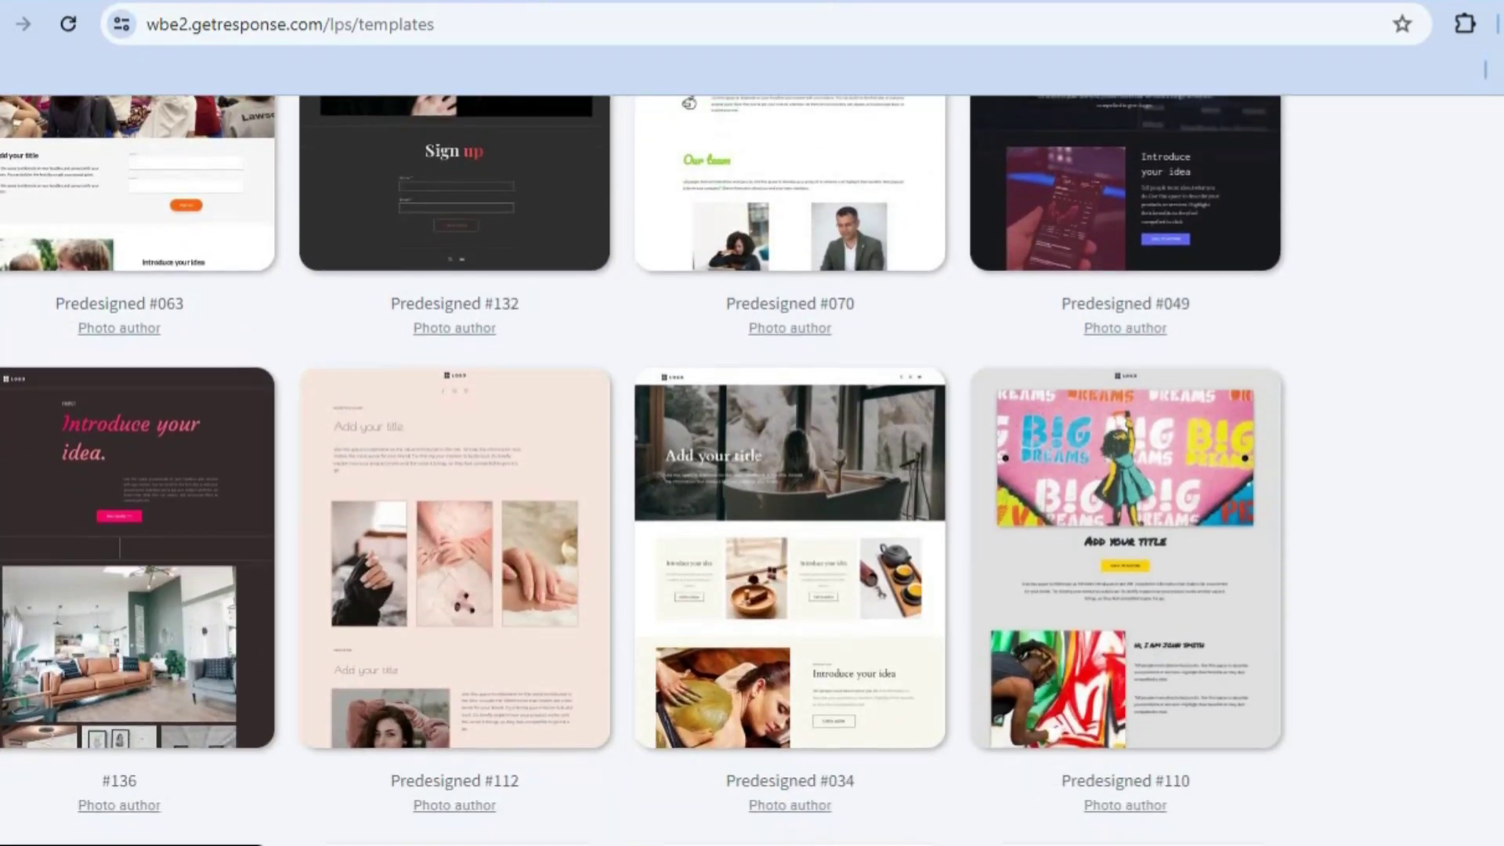
{"action": "scroll", "coordinate": [751, 502], "scroll_direction": "down", "scroll_amount": 2}
{"action": "scroll", "coordinate": [752, 503], "scroll_direction": "up", "scroll_amount": 7}
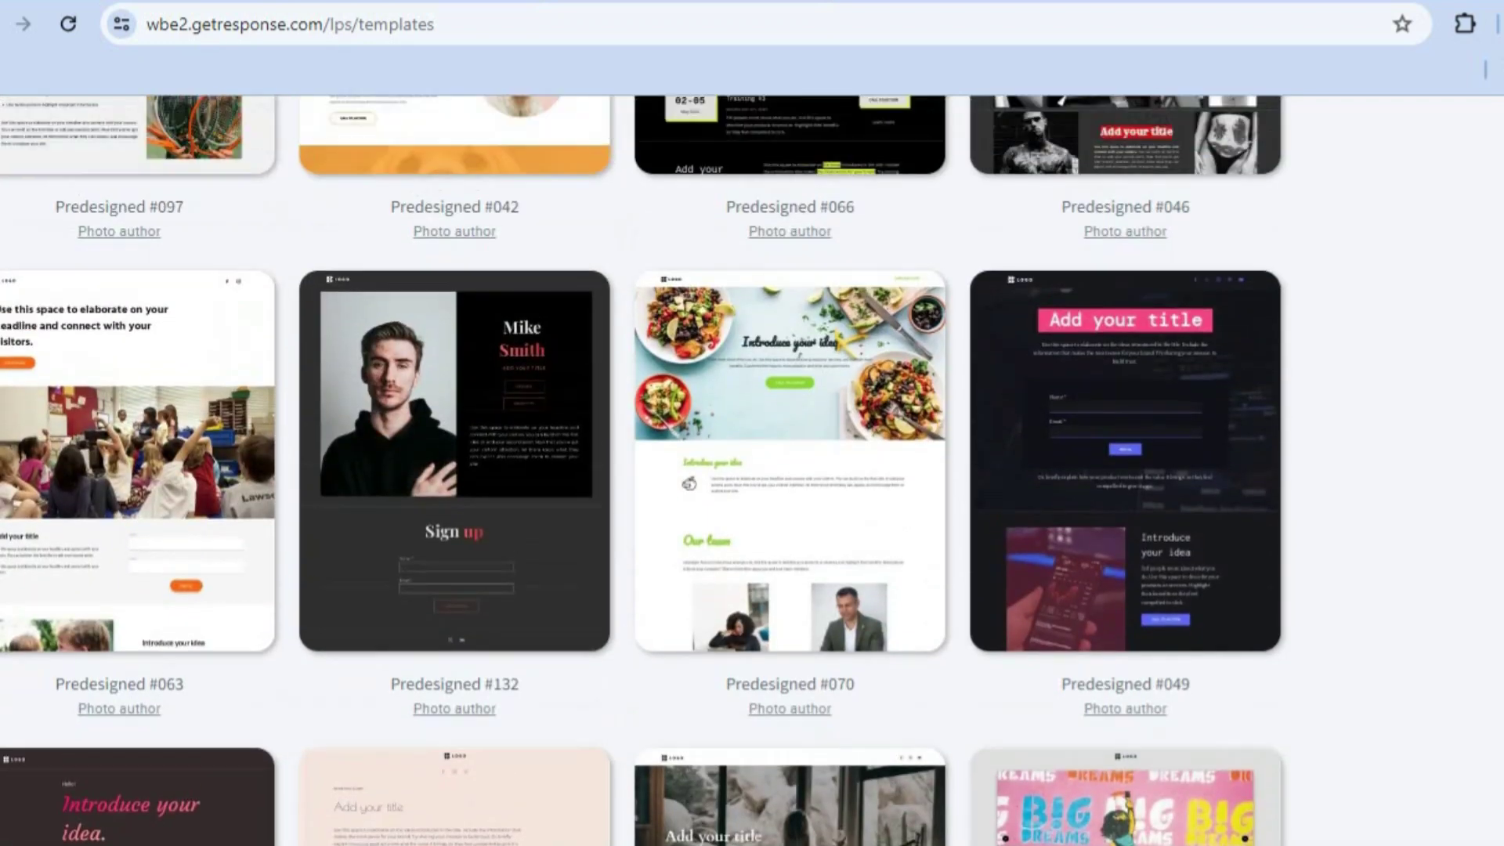
{"action": "scroll", "coordinate": [752, 503], "scroll_direction": "up", "scroll_amount": 15}
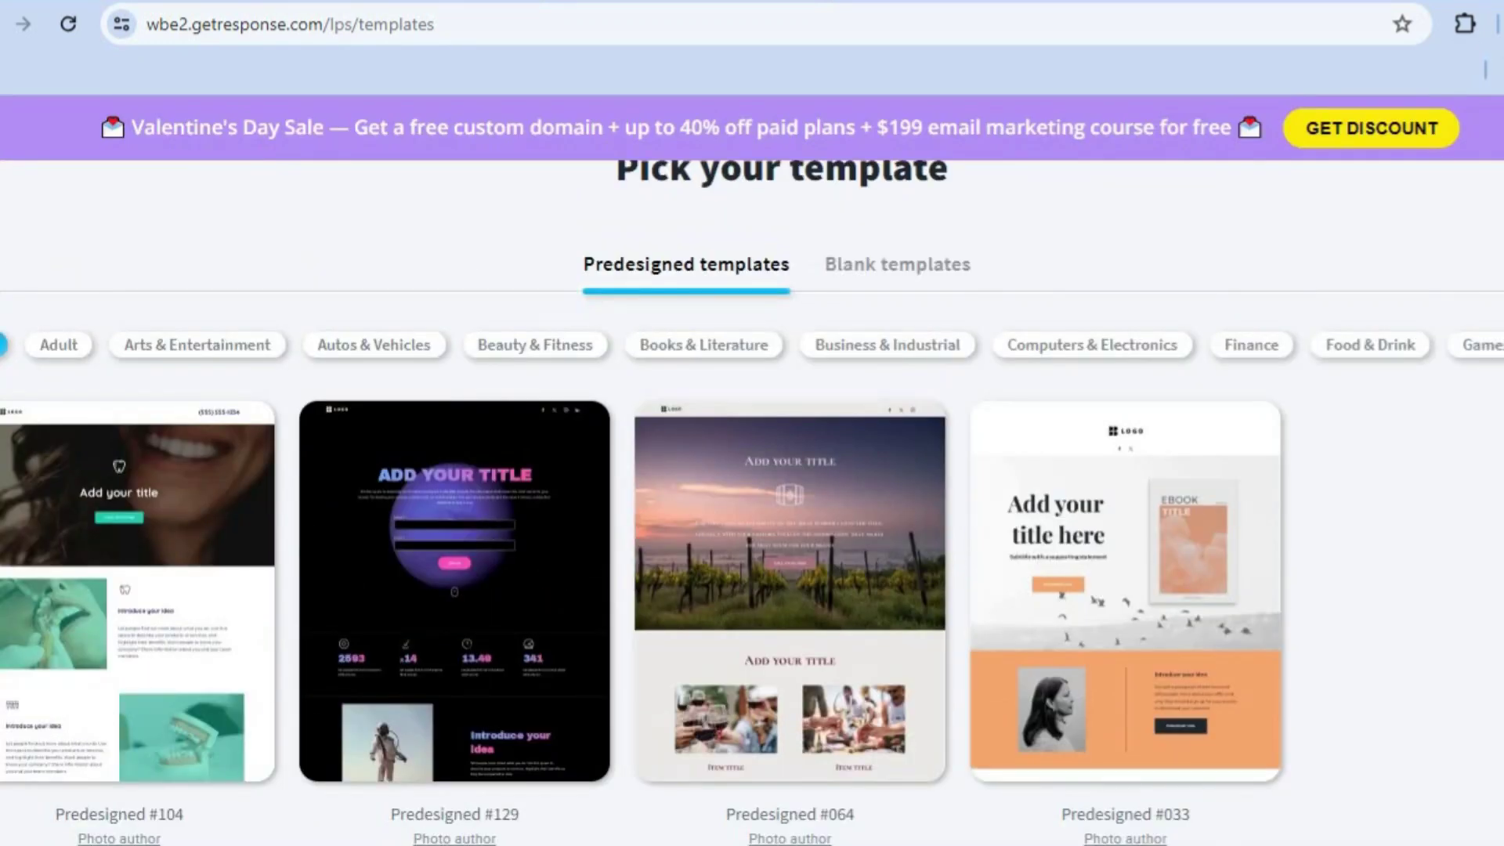
{"action": "scroll", "coordinate": [752, 503], "scroll_direction": "up", "scroll_amount": 2}
{"action": "mouse_move", "coordinate": [1011, 622]}
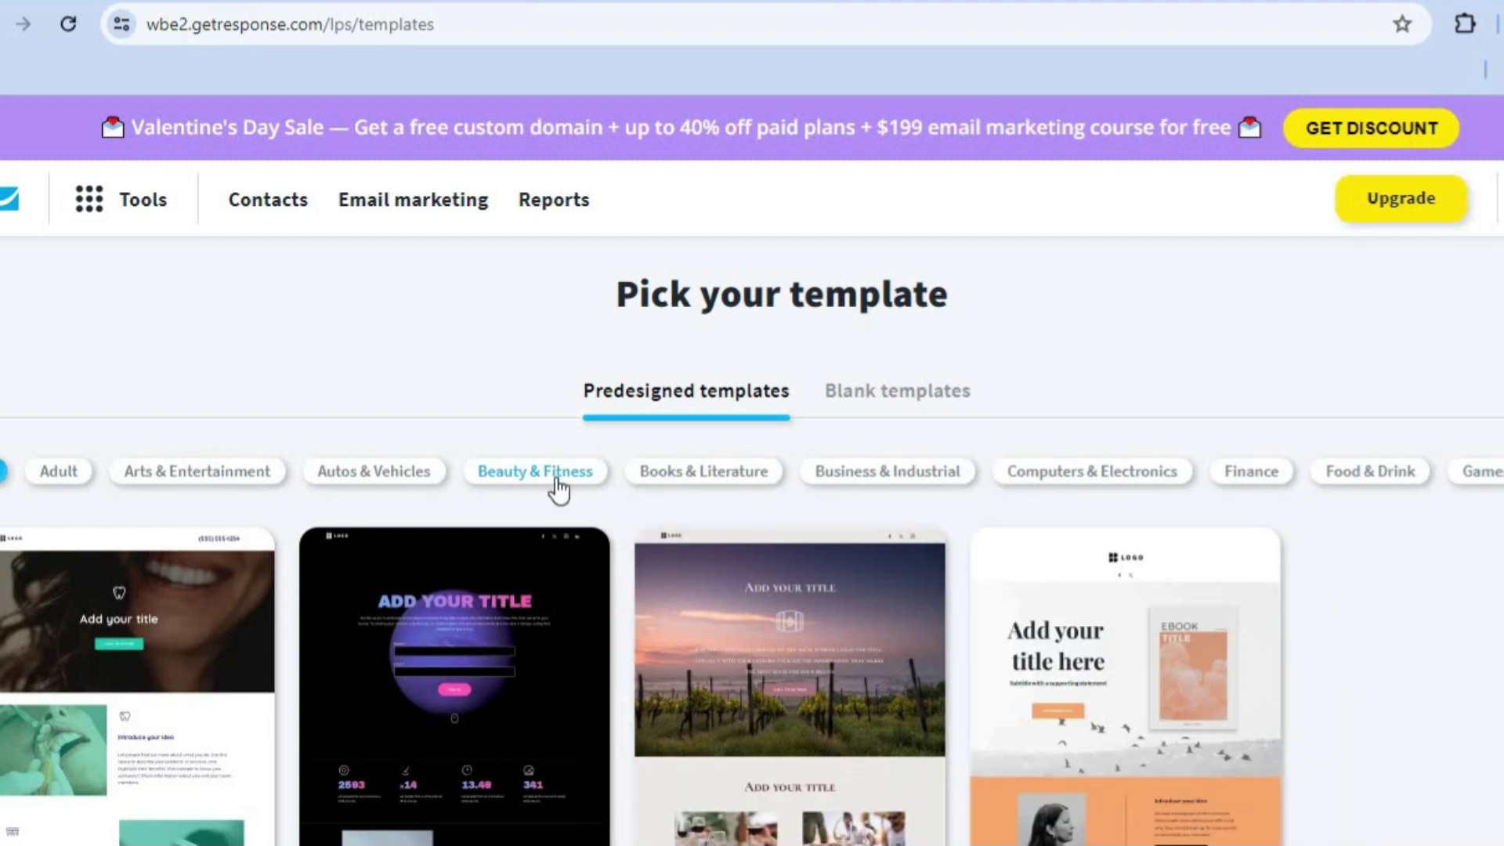
Filter the predesigned templates by the Beauty & Fitness and Autos & Vehicles categories
{"action": "left_click", "coordinate": [558, 491]}
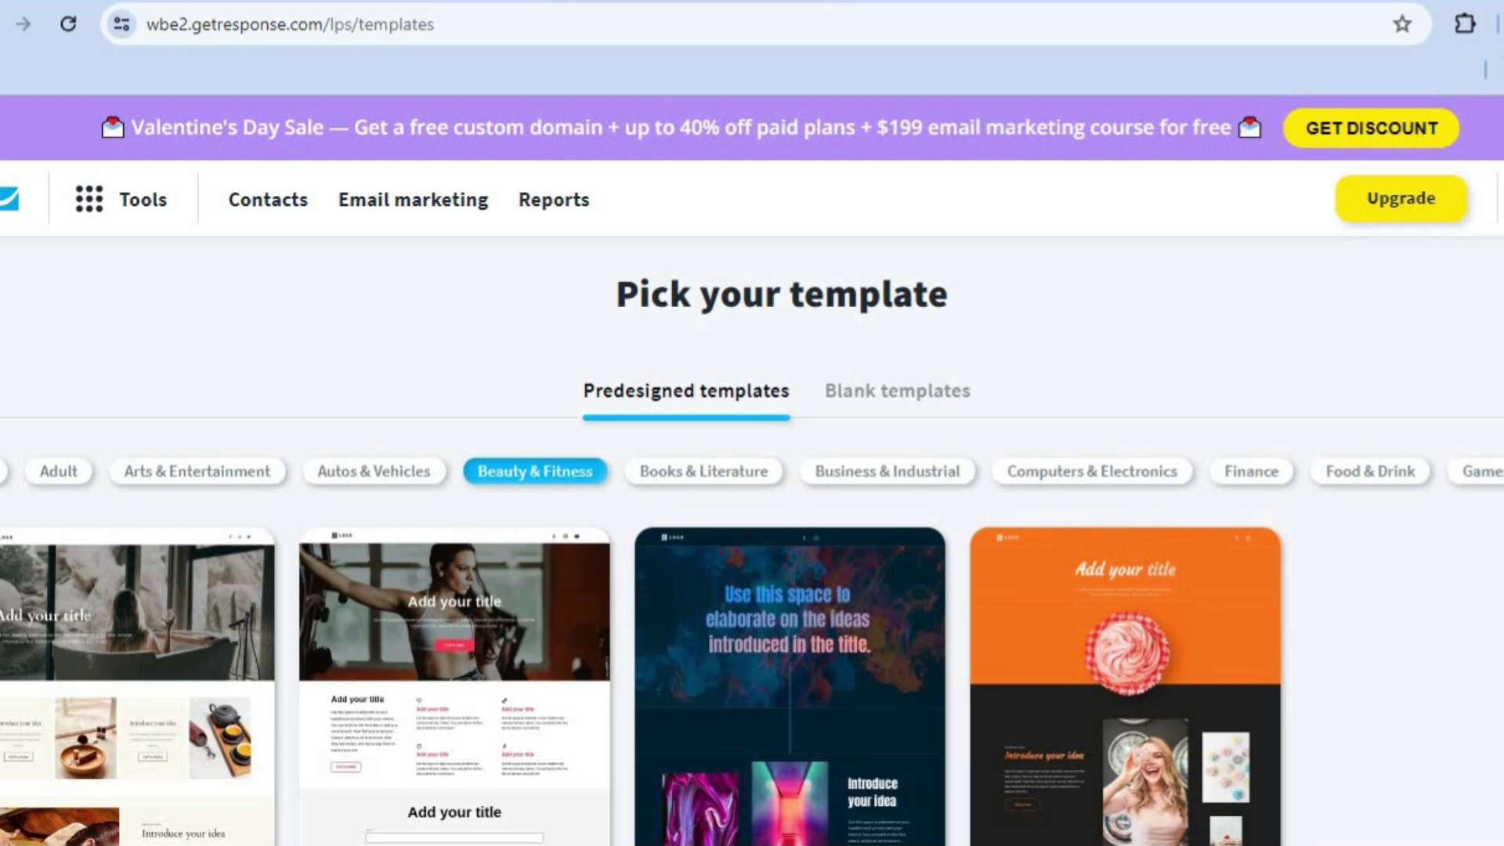
{"action": "scroll", "coordinate": [752, 501], "scroll_direction": "down", "scroll_amount": 10}
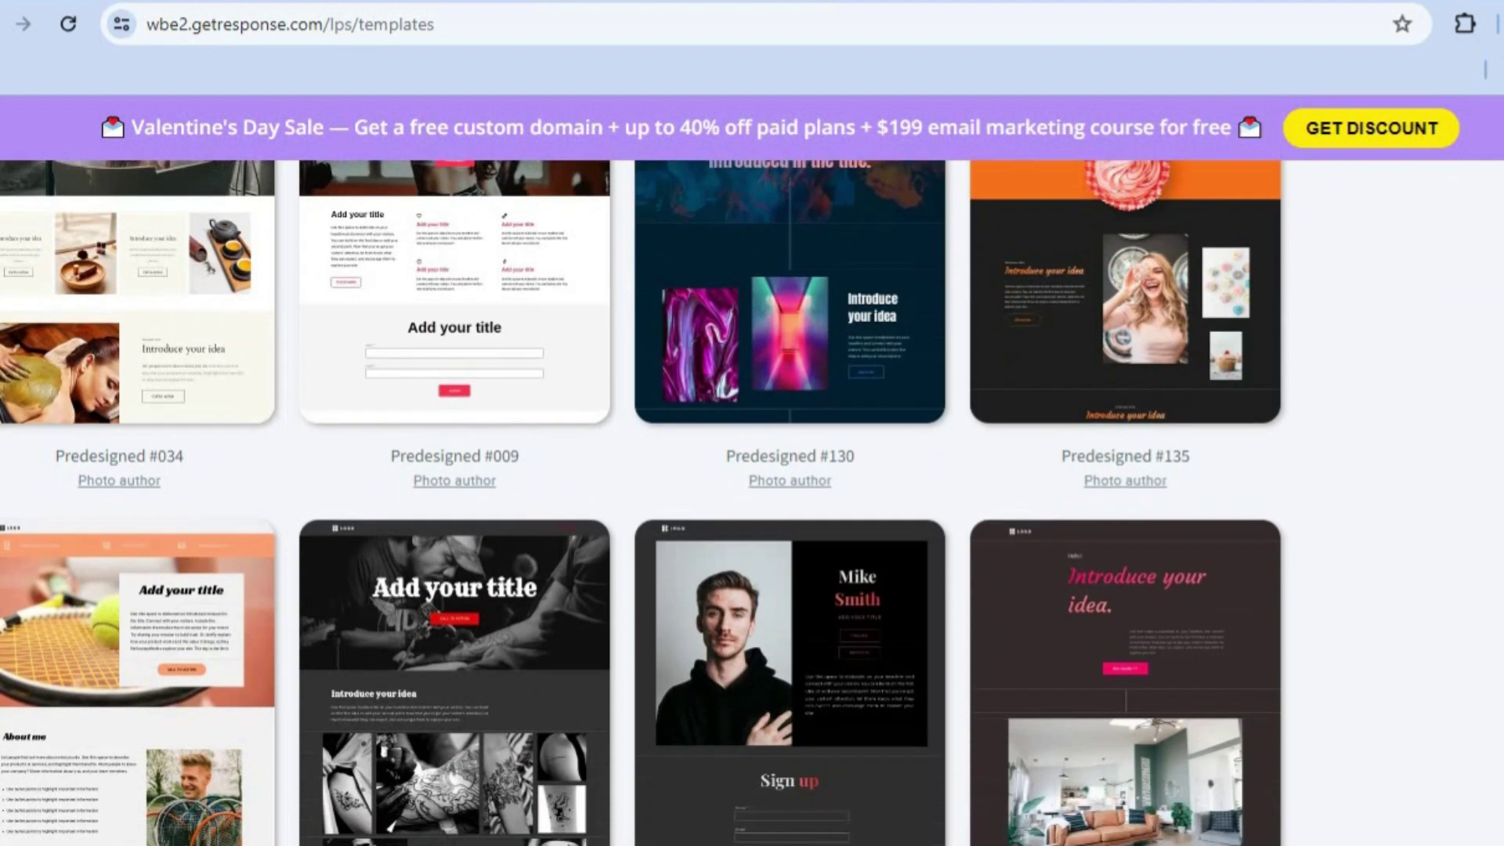
{"action": "scroll", "coordinate": [852, 477], "scroll_direction": "up", "scroll_amount": 10}
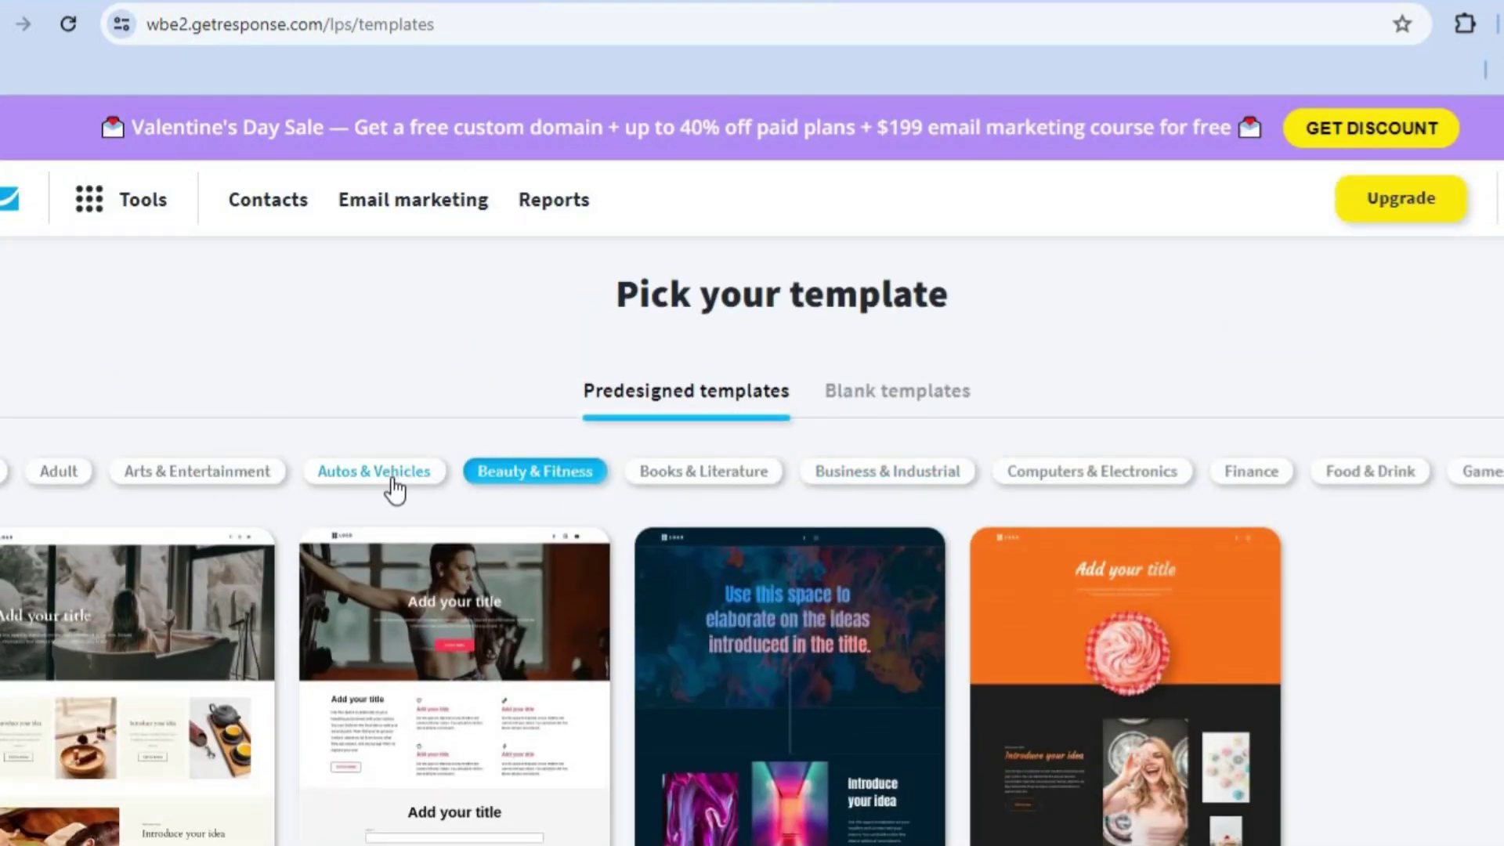
{"action": "left_click", "coordinate": [395, 487]}
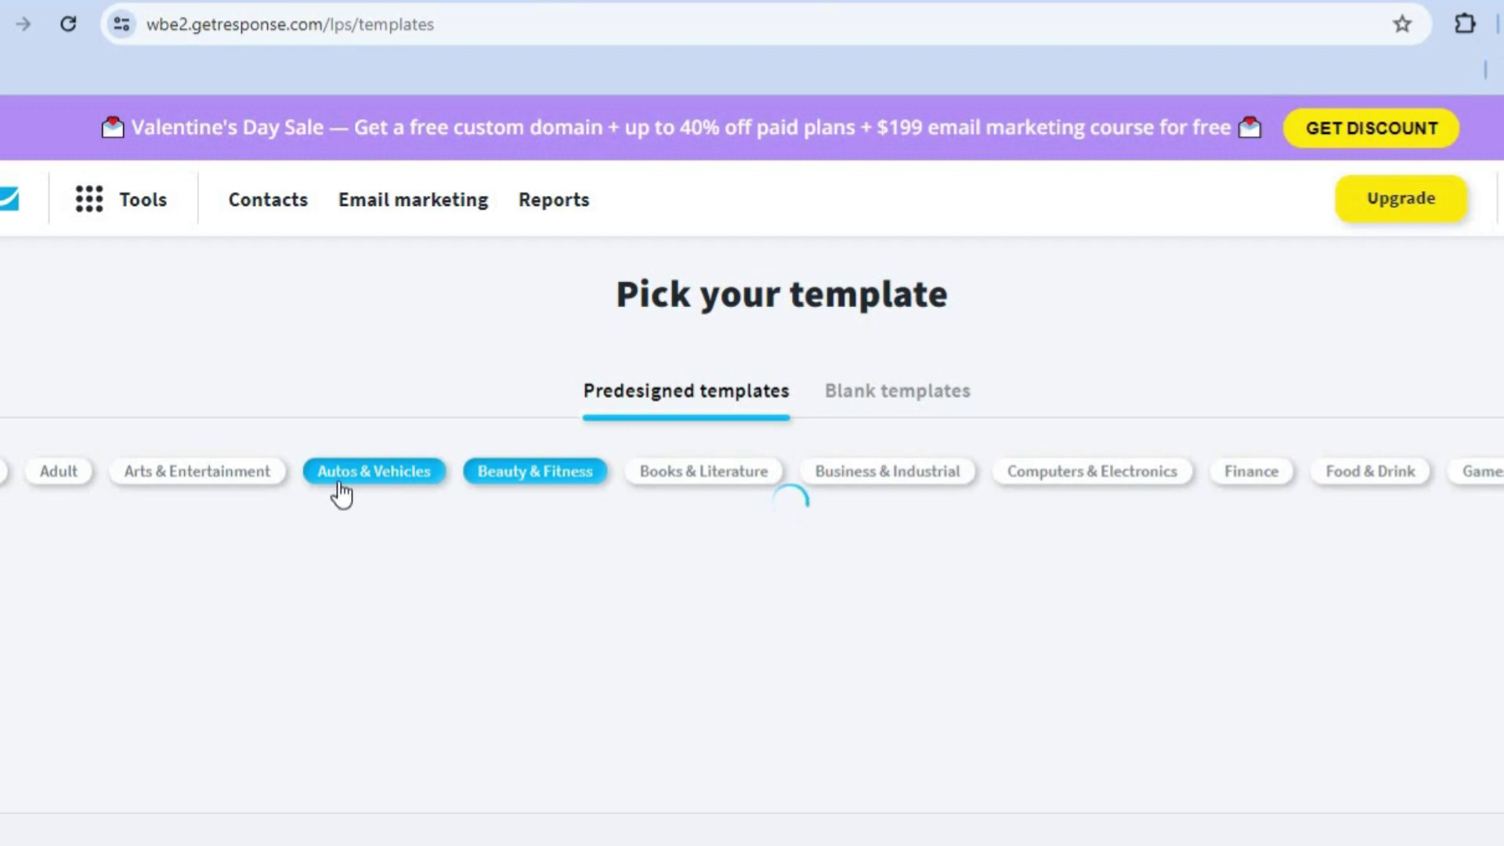
{"action": "mouse_move", "coordinate": [861, 613]}
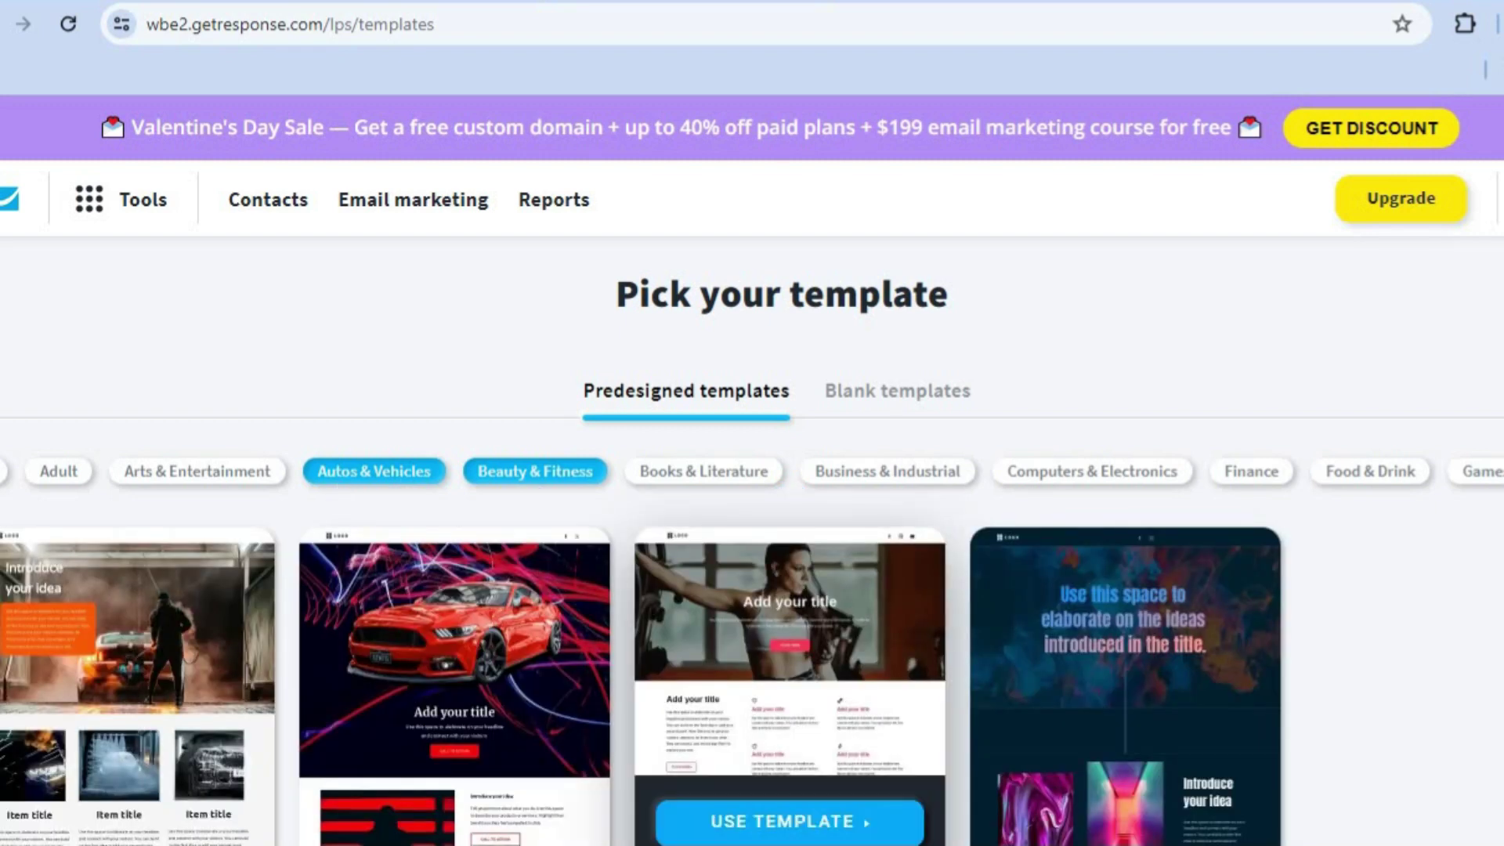
Review the filtered designs and use the Predesigned #126 template for the landing page
{"action": "scroll", "coordinate": [752, 501], "scroll_direction": "down", "scroll_amount": 8}
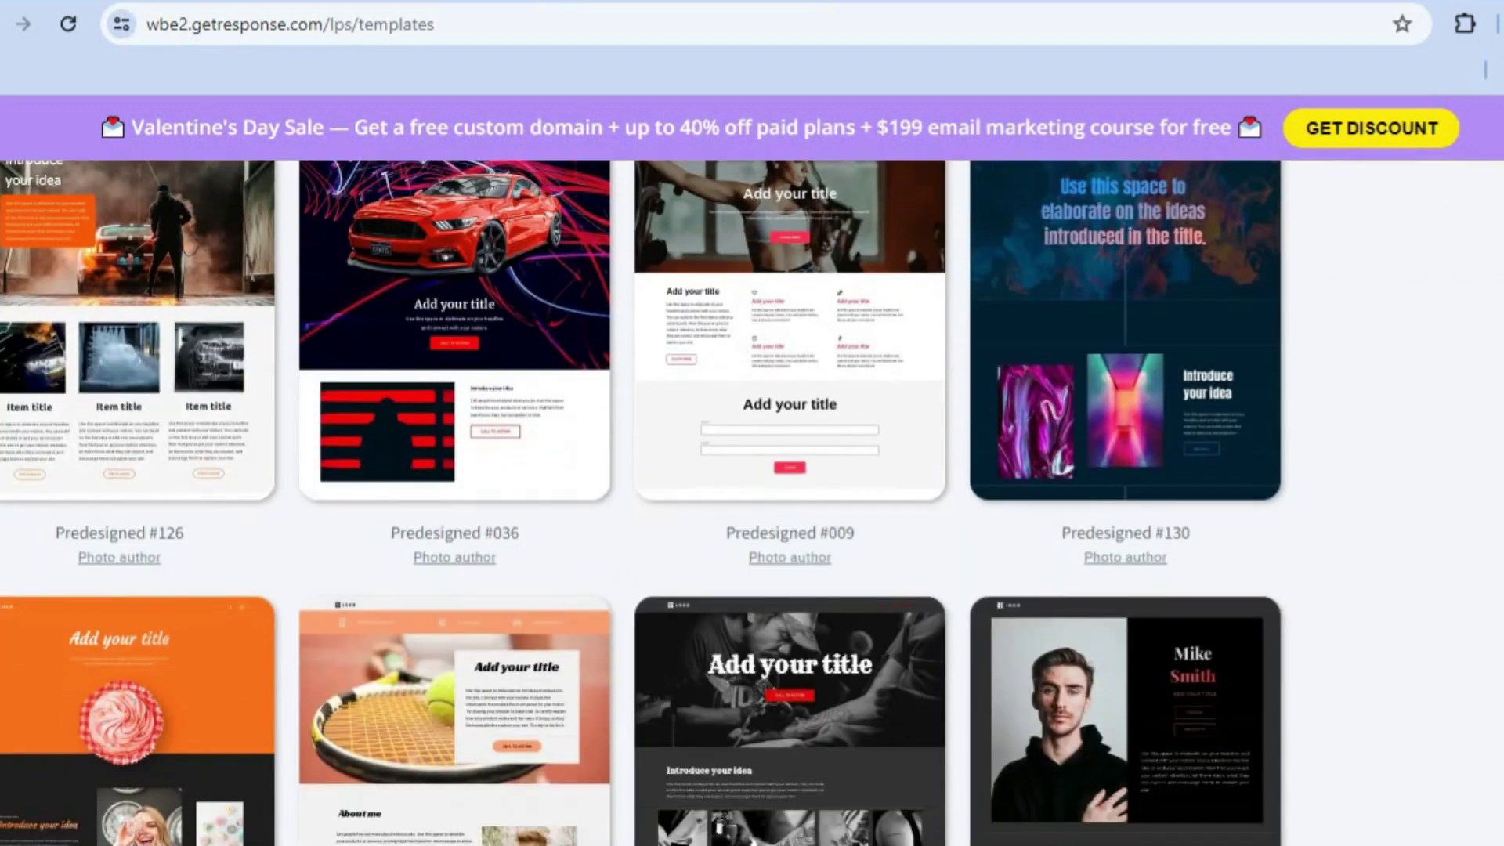
{"action": "scroll", "coordinate": [752, 501], "scroll_direction": "up", "scroll_amount": 6}
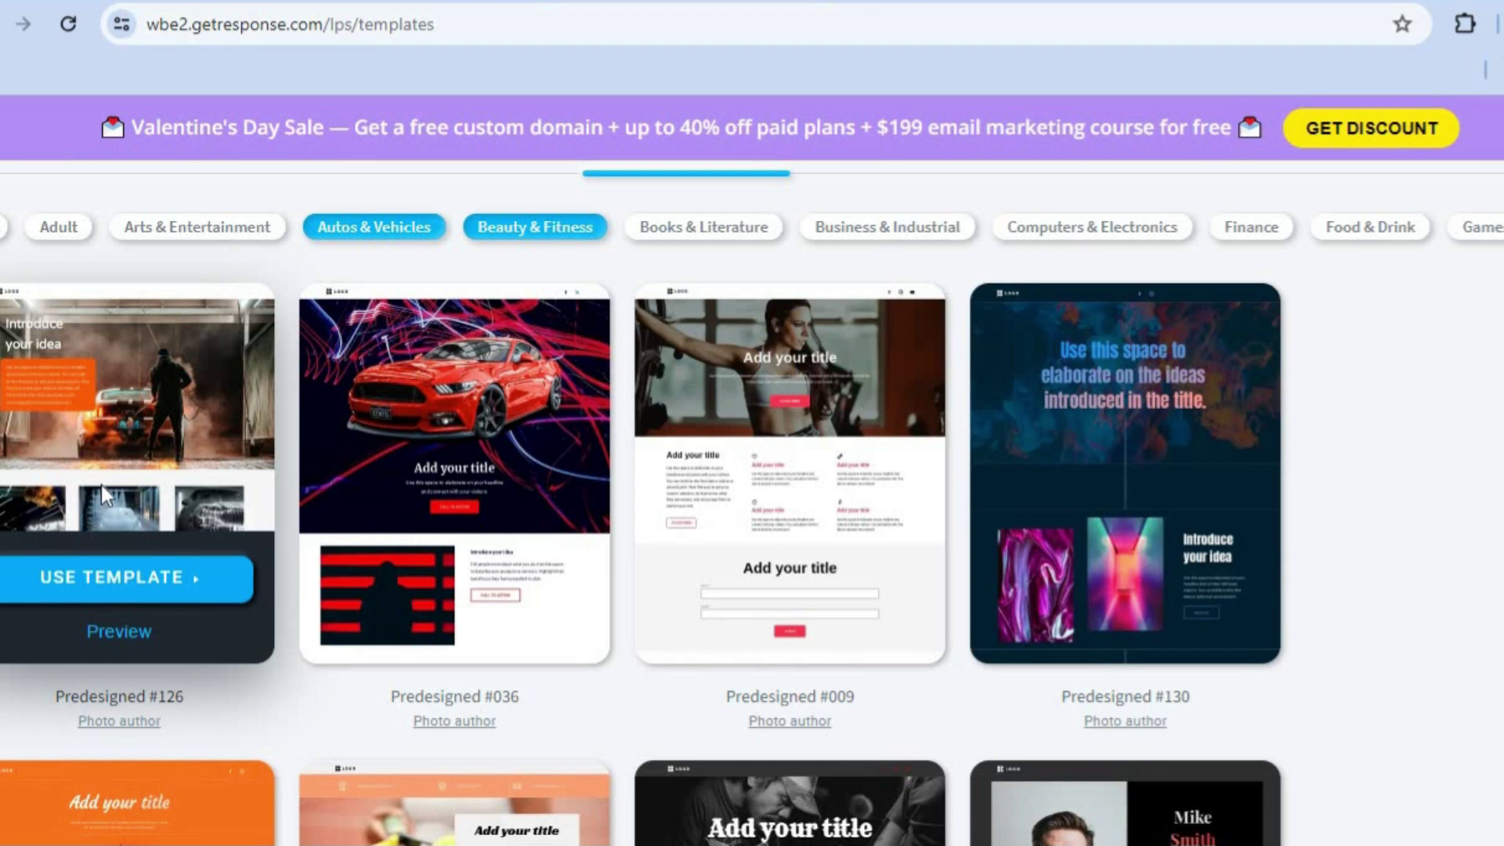
{"action": "left_click", "coordinate": [126, 591]}
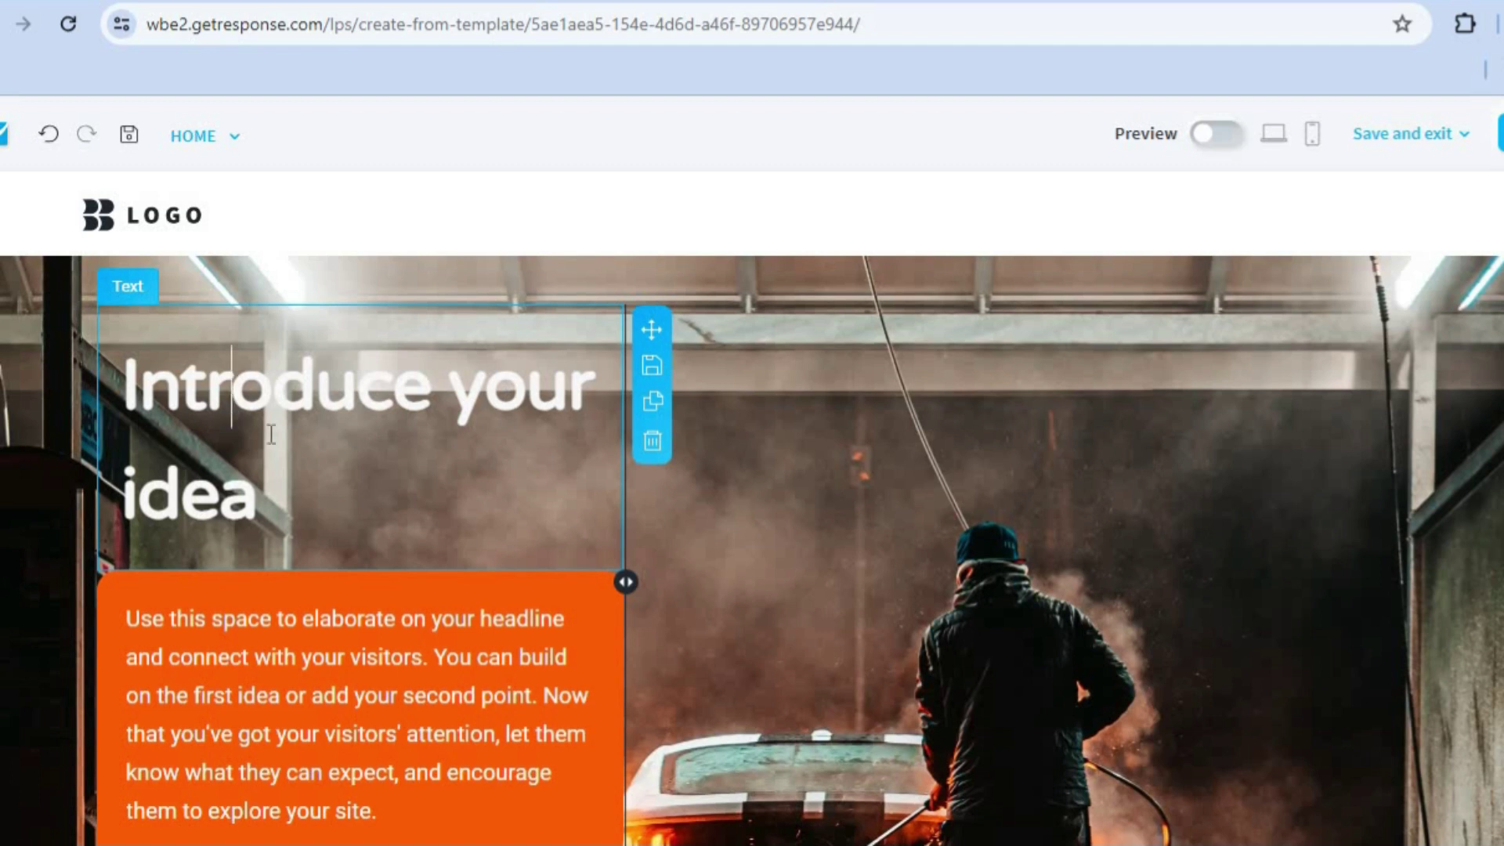
Replace the hero heading "Introduce your idea" with "SIMPLE ANSWER S"
{"action": "left_click", "coordinate": [227, 403]}
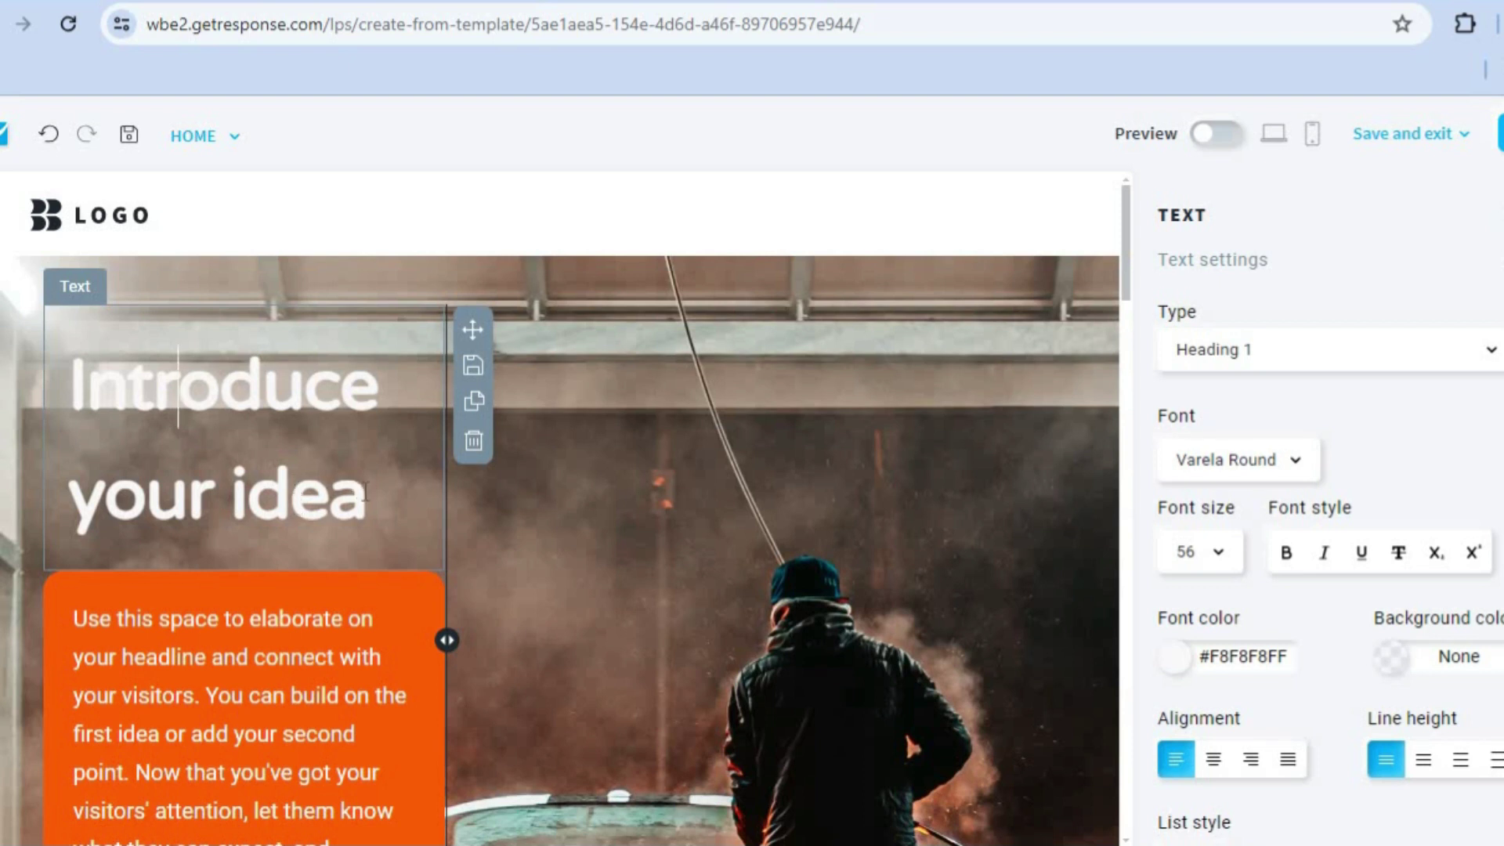
{"action": "left_click_drag", "start_coordinate": [374, 499], "coordinate": [319, 493]}
{"action": "left_click_drag", "start_coordinate": [117, 392], "coordinate": [76, 379]}
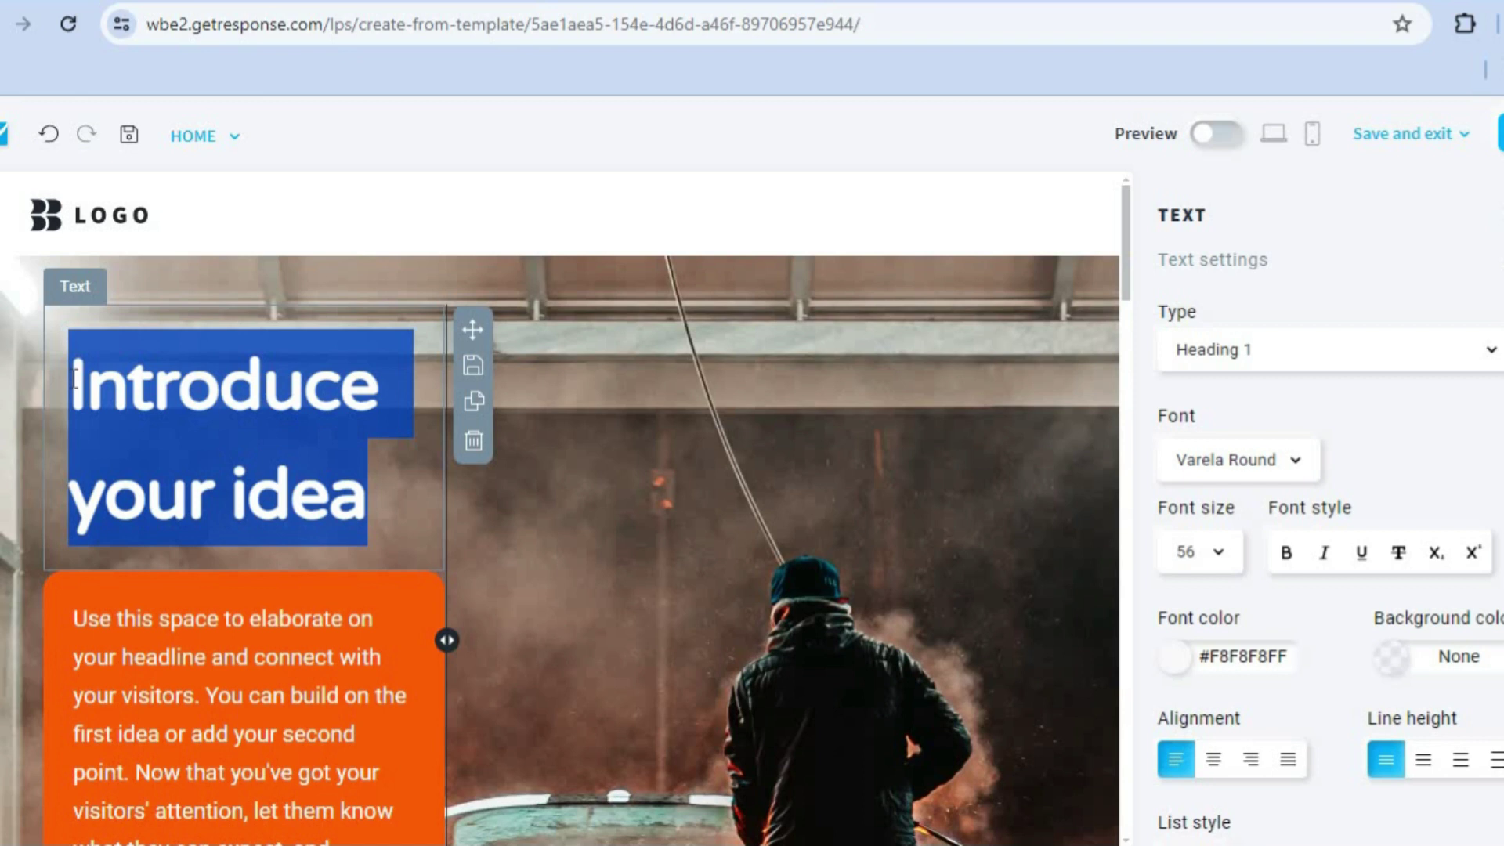
{"action": "type", "text": "Sl"}
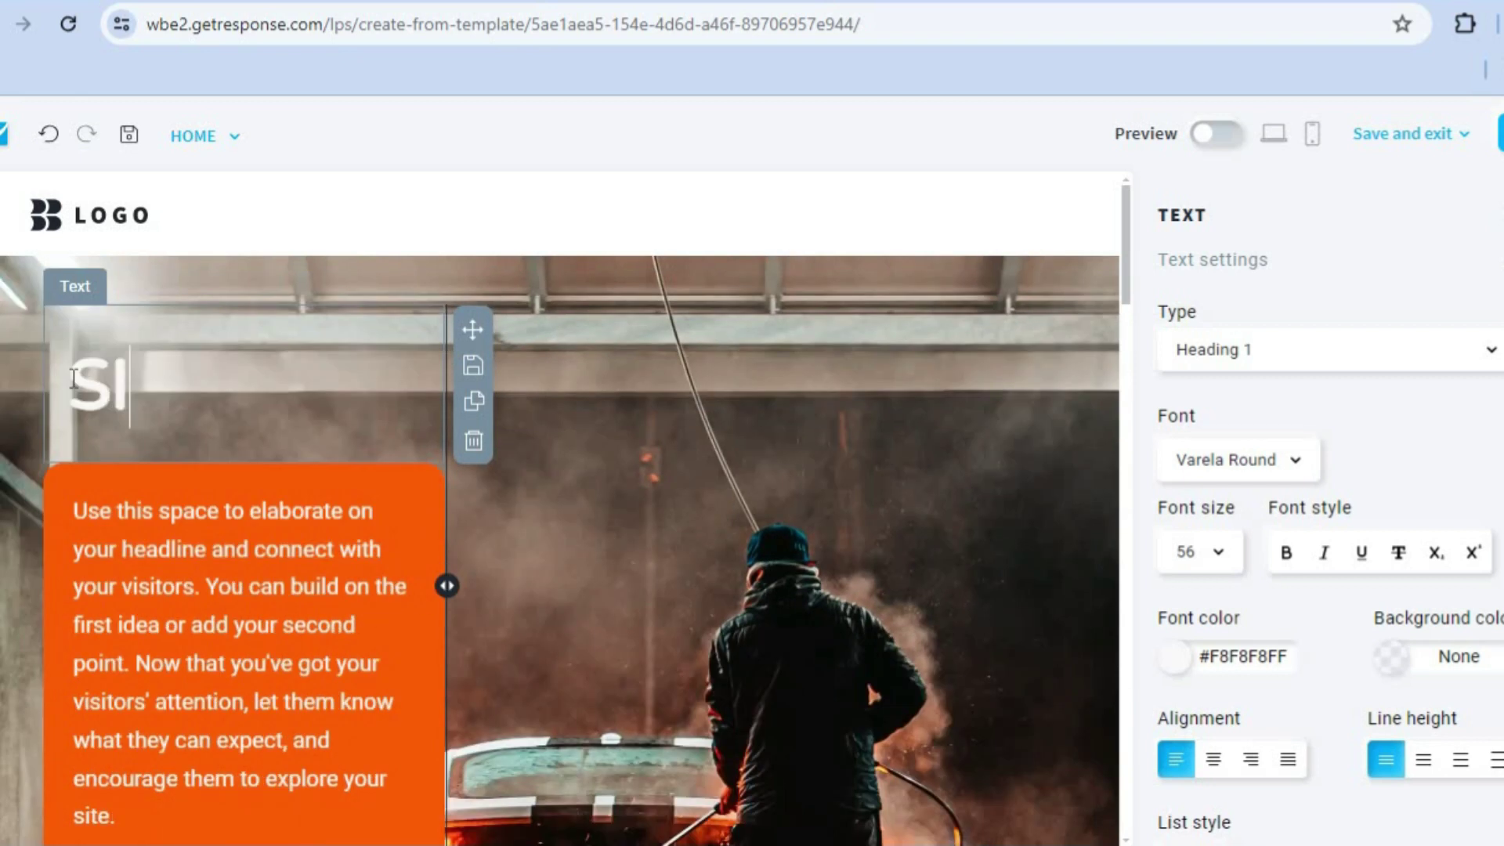
{"action": "type", "text": "MPLE ANSWER S"}
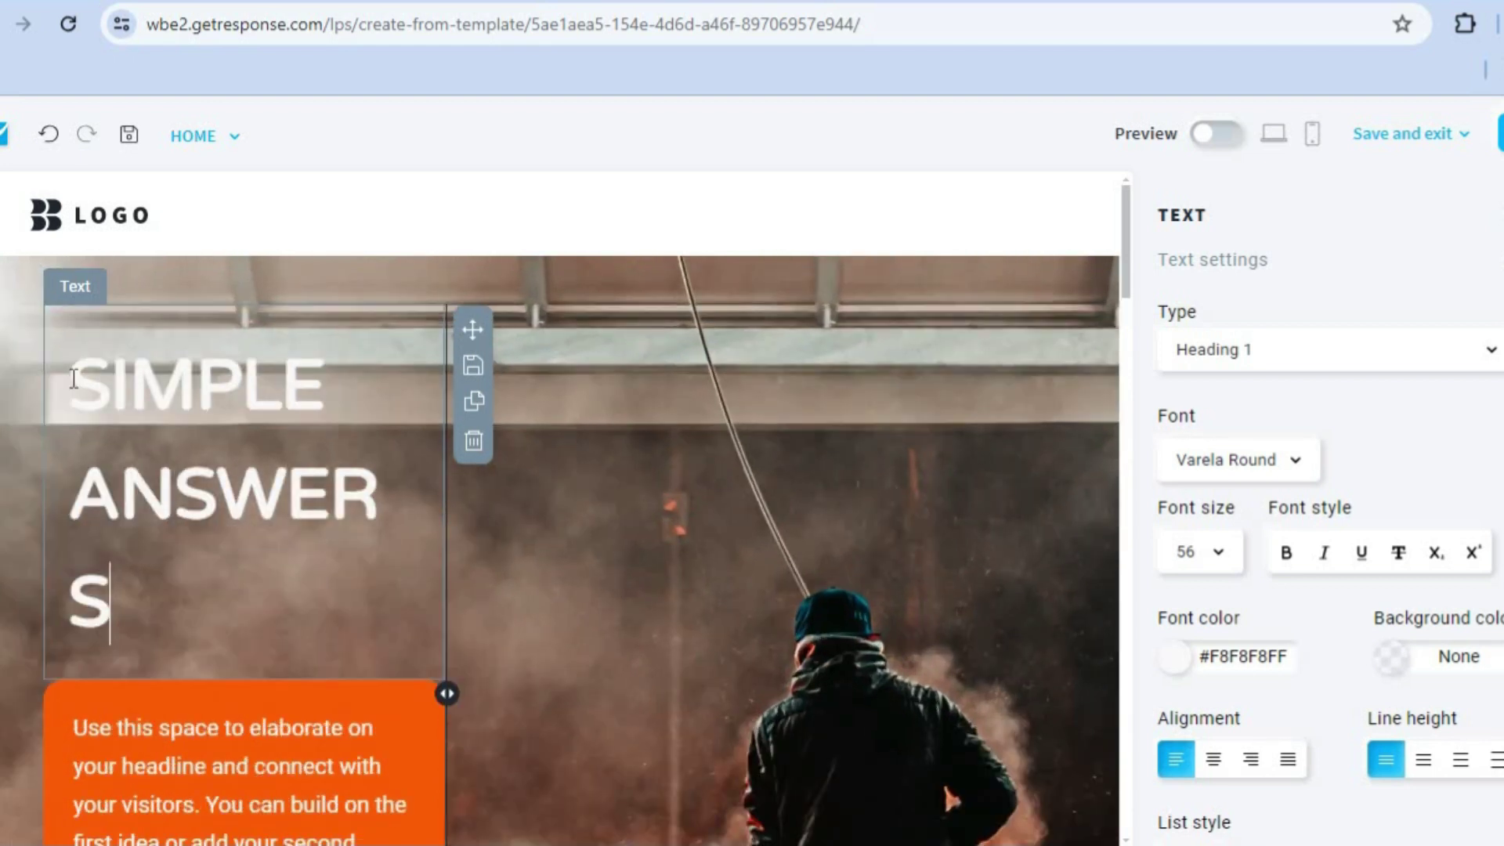
Try to change the hero heading's font to Verdana
{"action": "left_click", "coordinate": [1488, 369]}
{"action": "left_click", "coordinate": [1489, 364]}
{"action": "left_click", "coordinate": [1313, 464]}
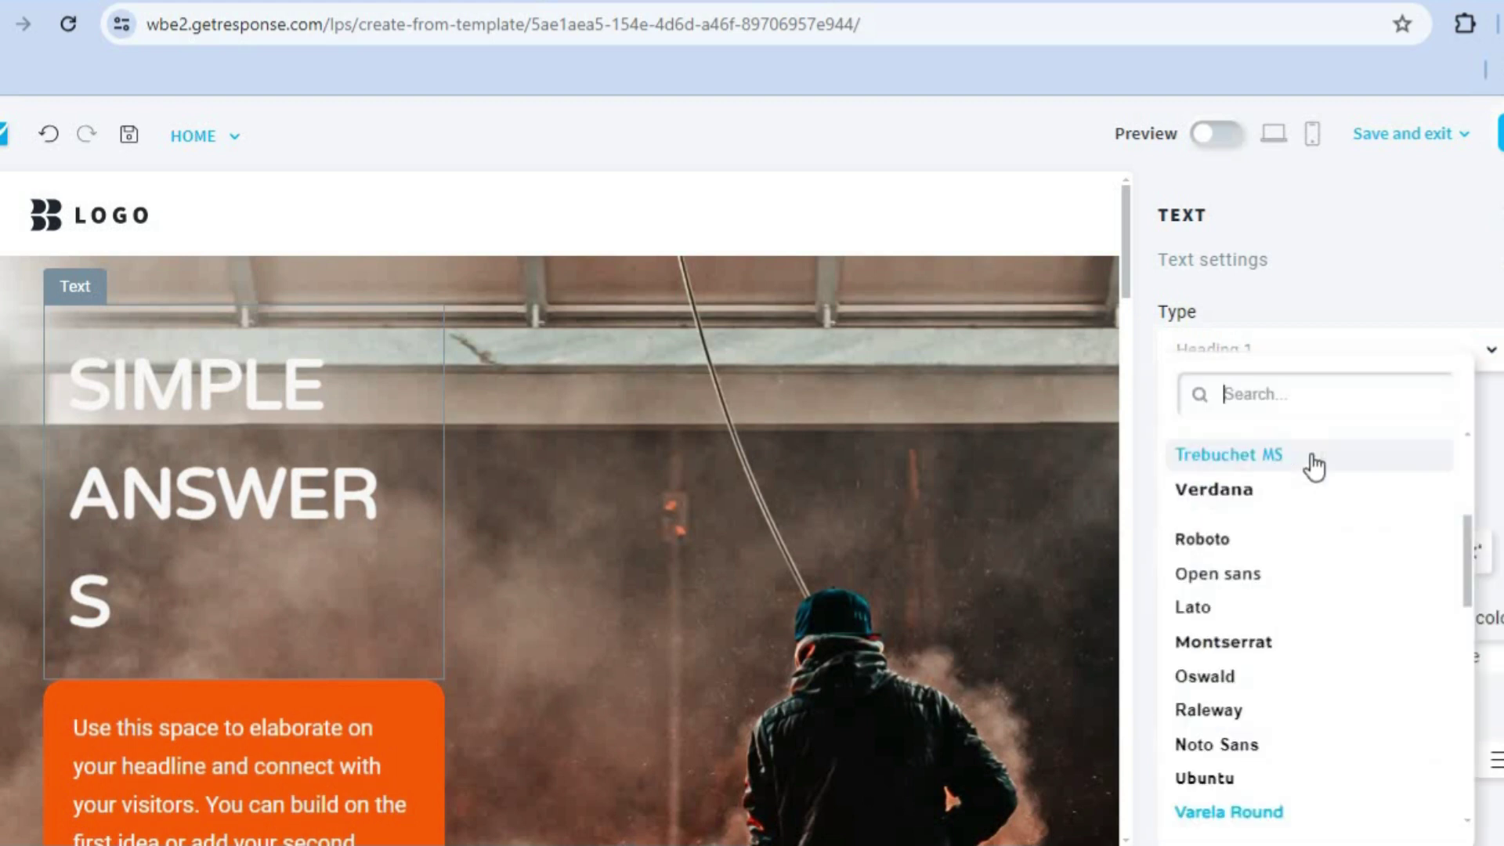
{"action": "left_click", "coordinate": [1270, 493]}
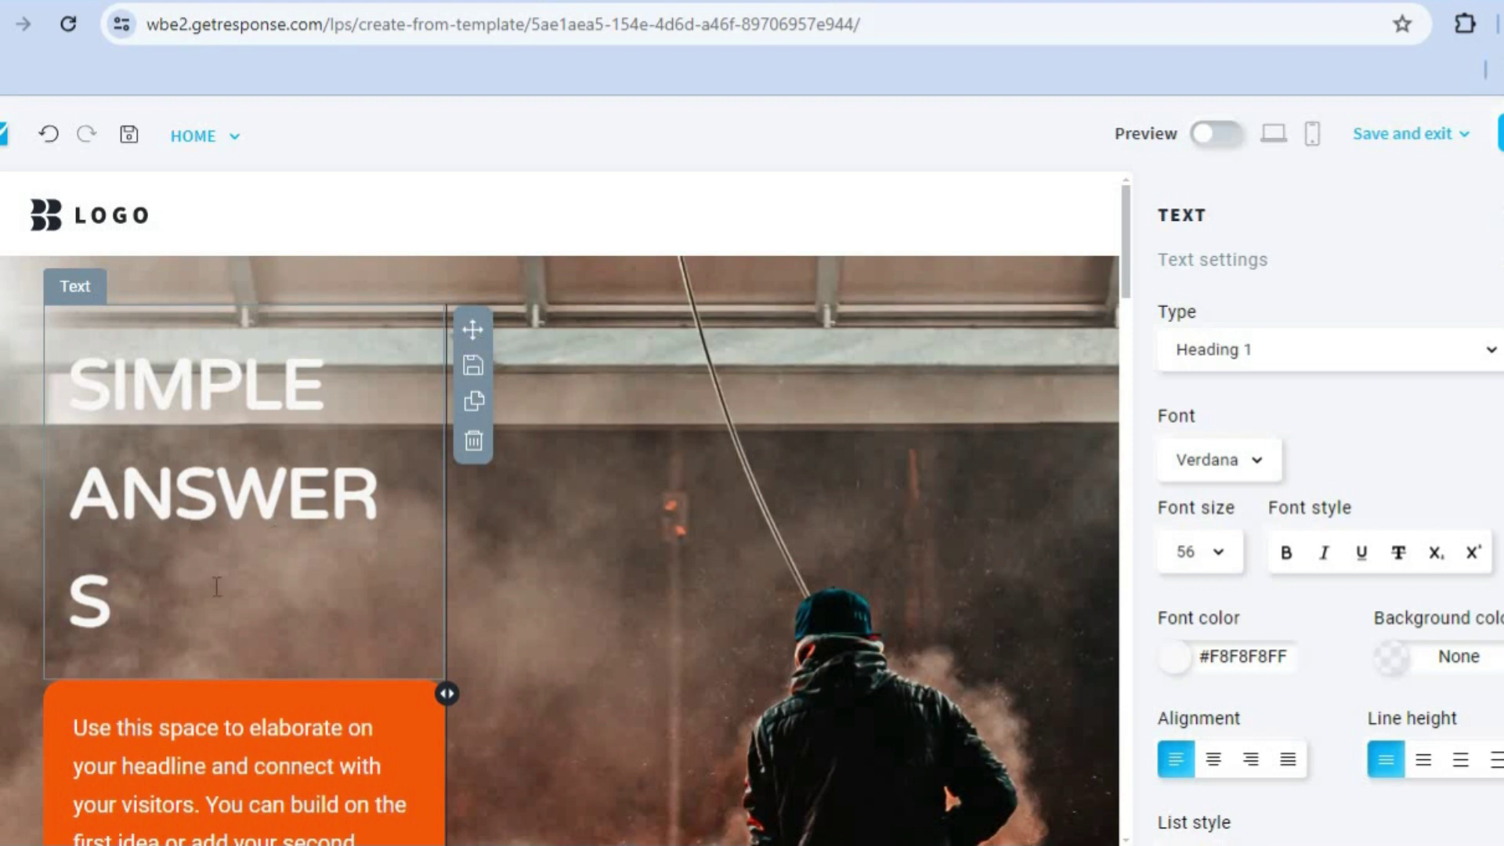
Delete the separate trailing S from the hero heading and set the font size to 48
{"action": "double_click", "coordinate": [81, 602]}
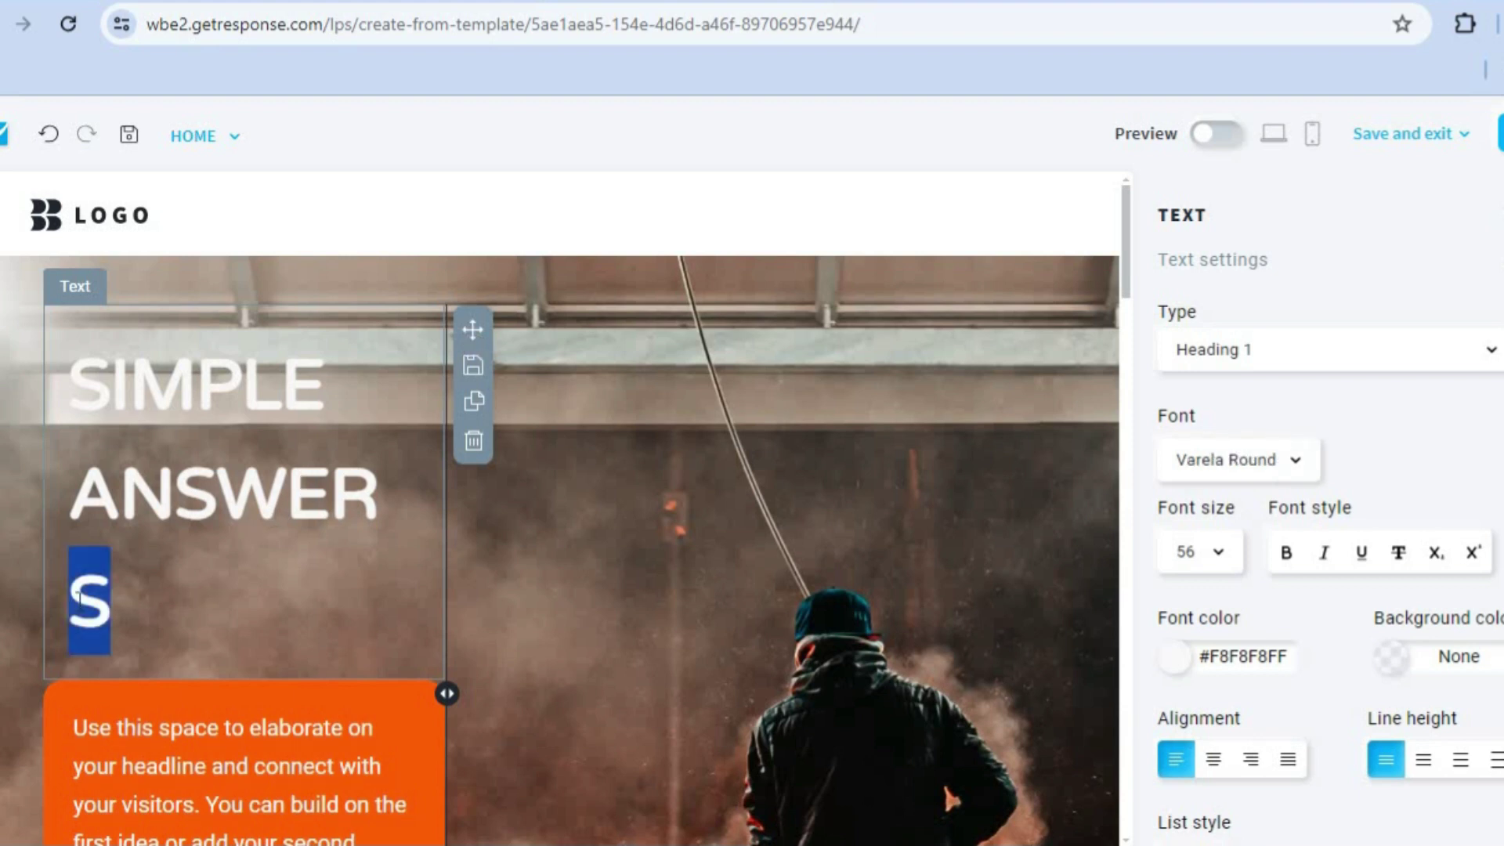
{"action": "key", "text": "BackSpace"}
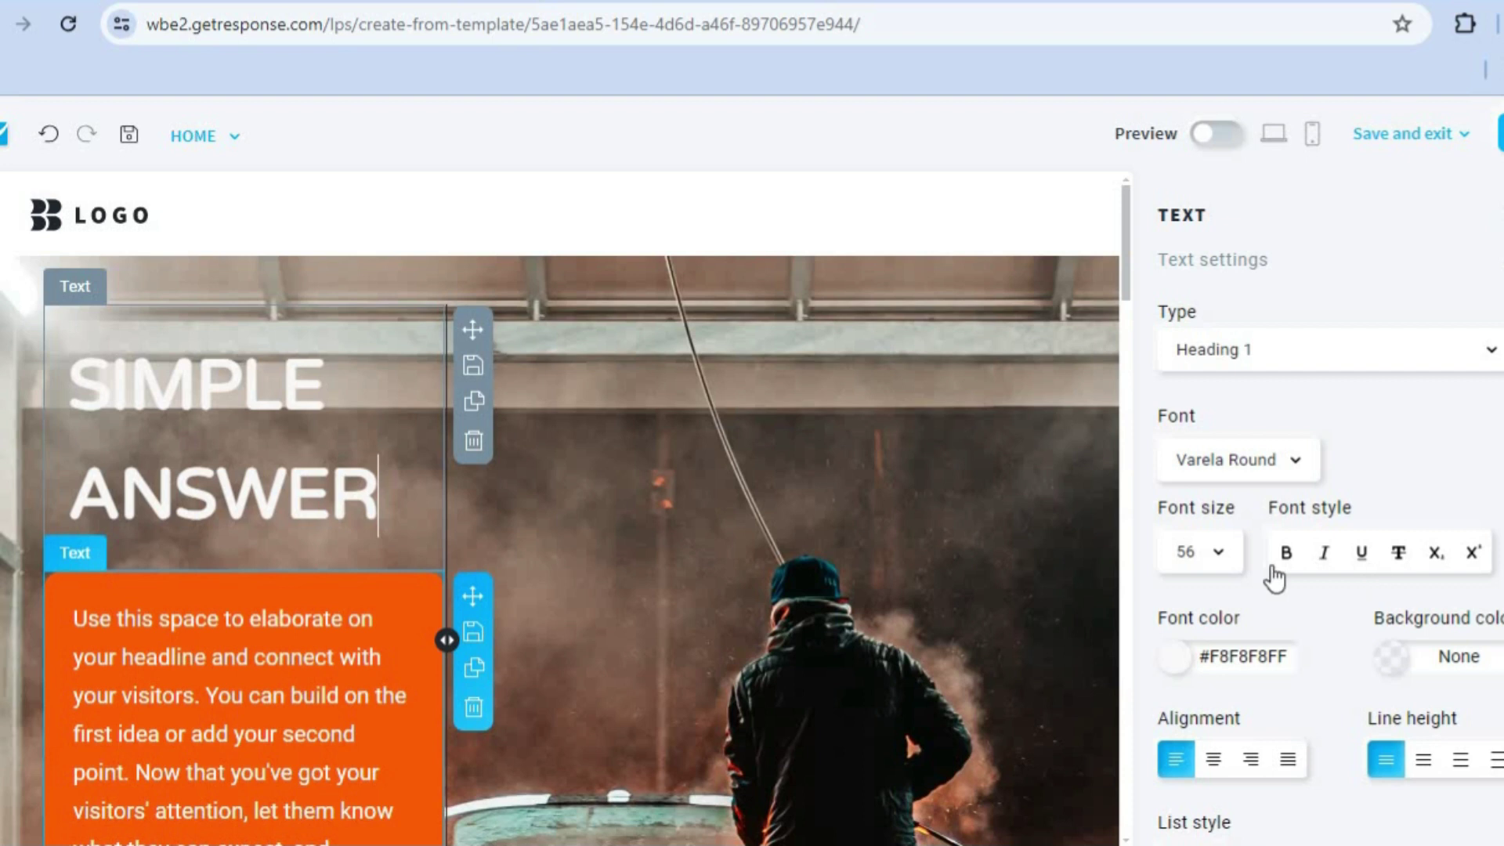
{"action": "left_click", "coordinate": [1217, 559]}
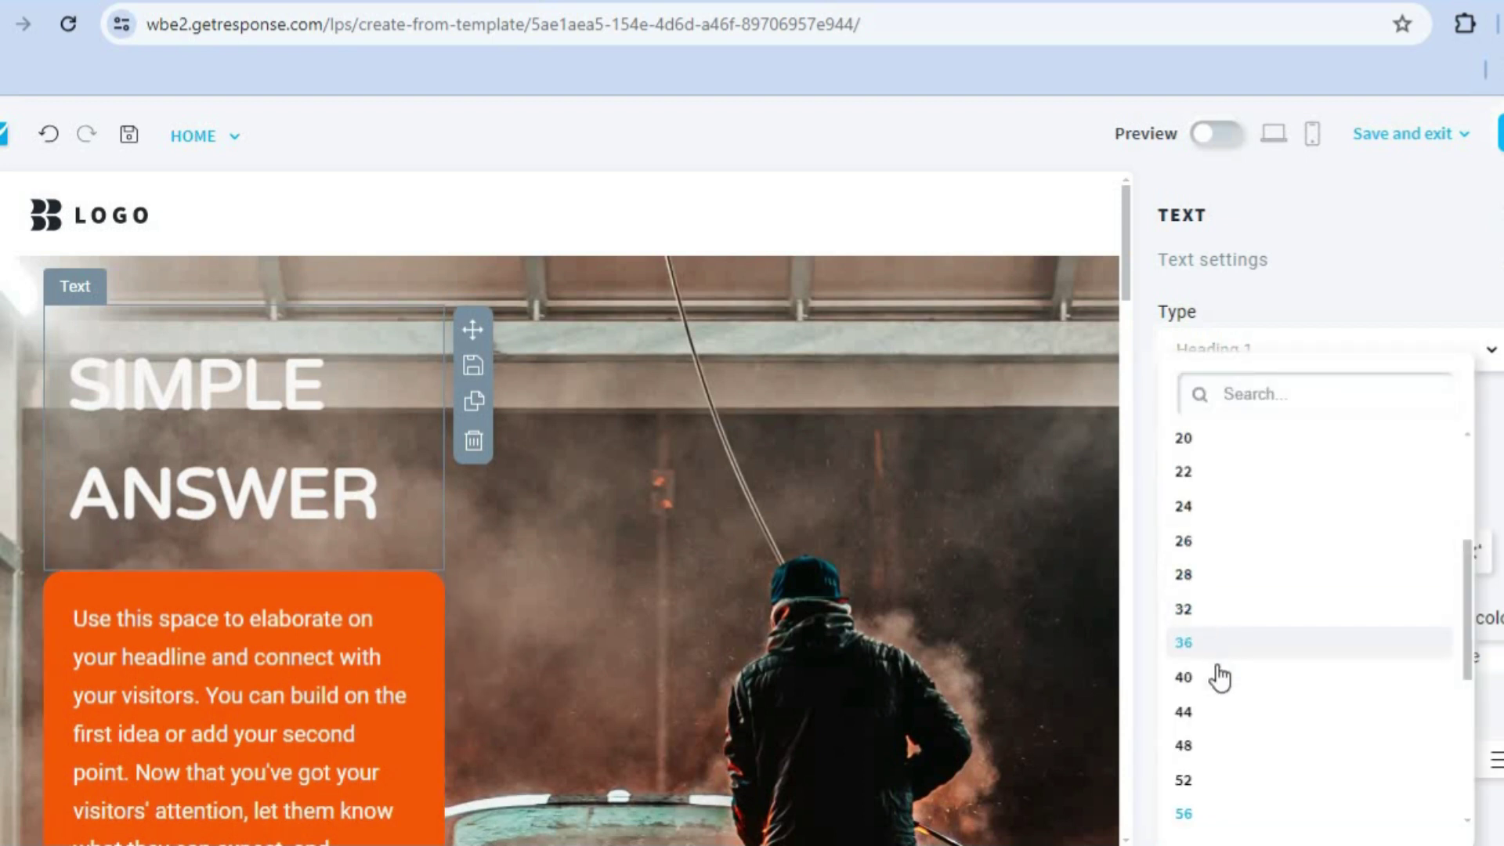
{"action": "left_click", "coordinate": [1202, 752]}
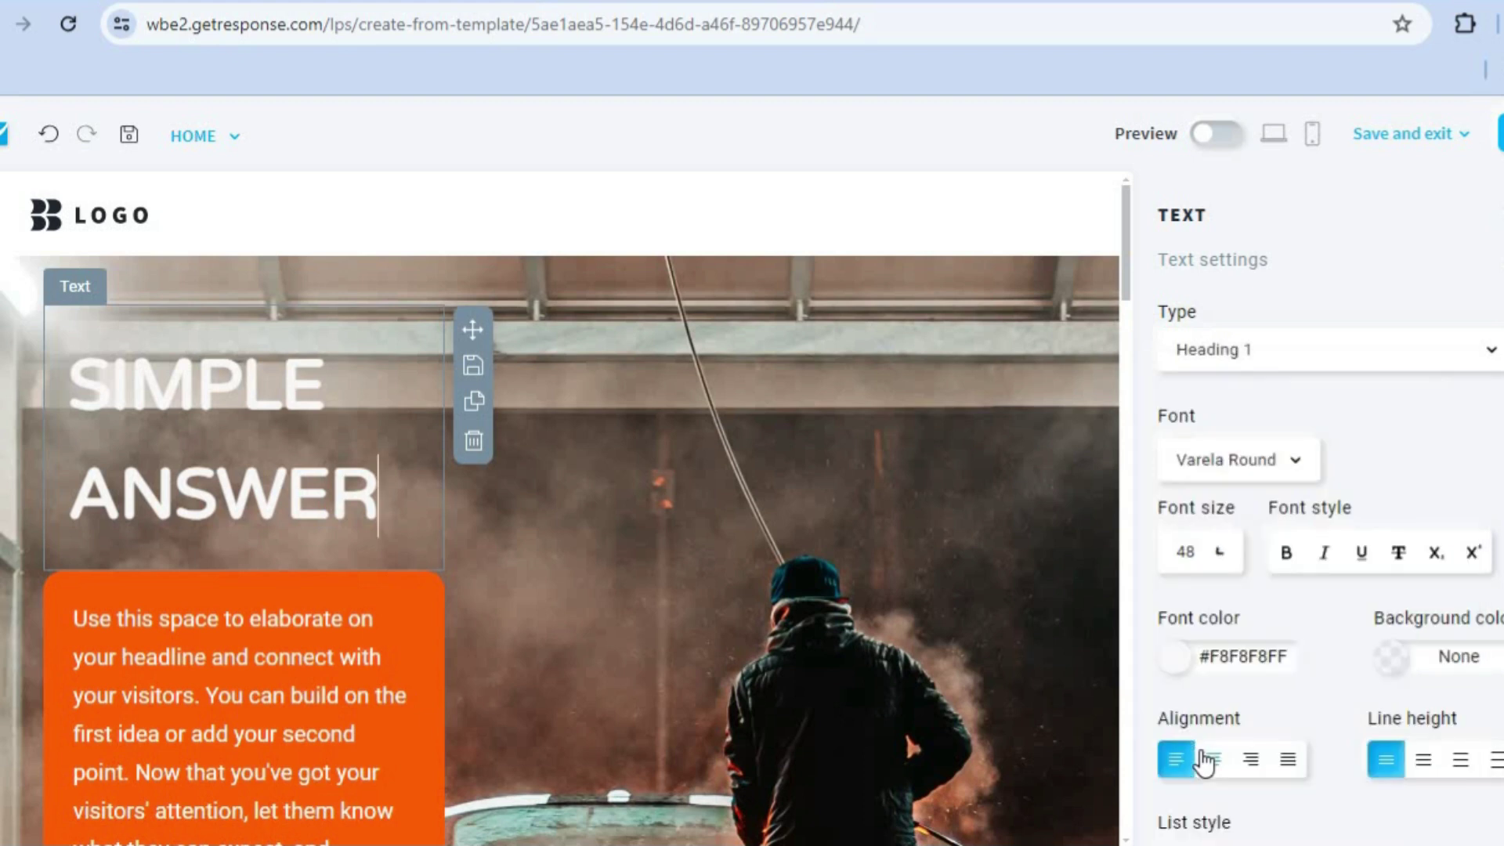
Add a lowercase s to the end of the hero heading so it reads "SIMPLE ANSWERs"
{"action": "type", "text": "s"}
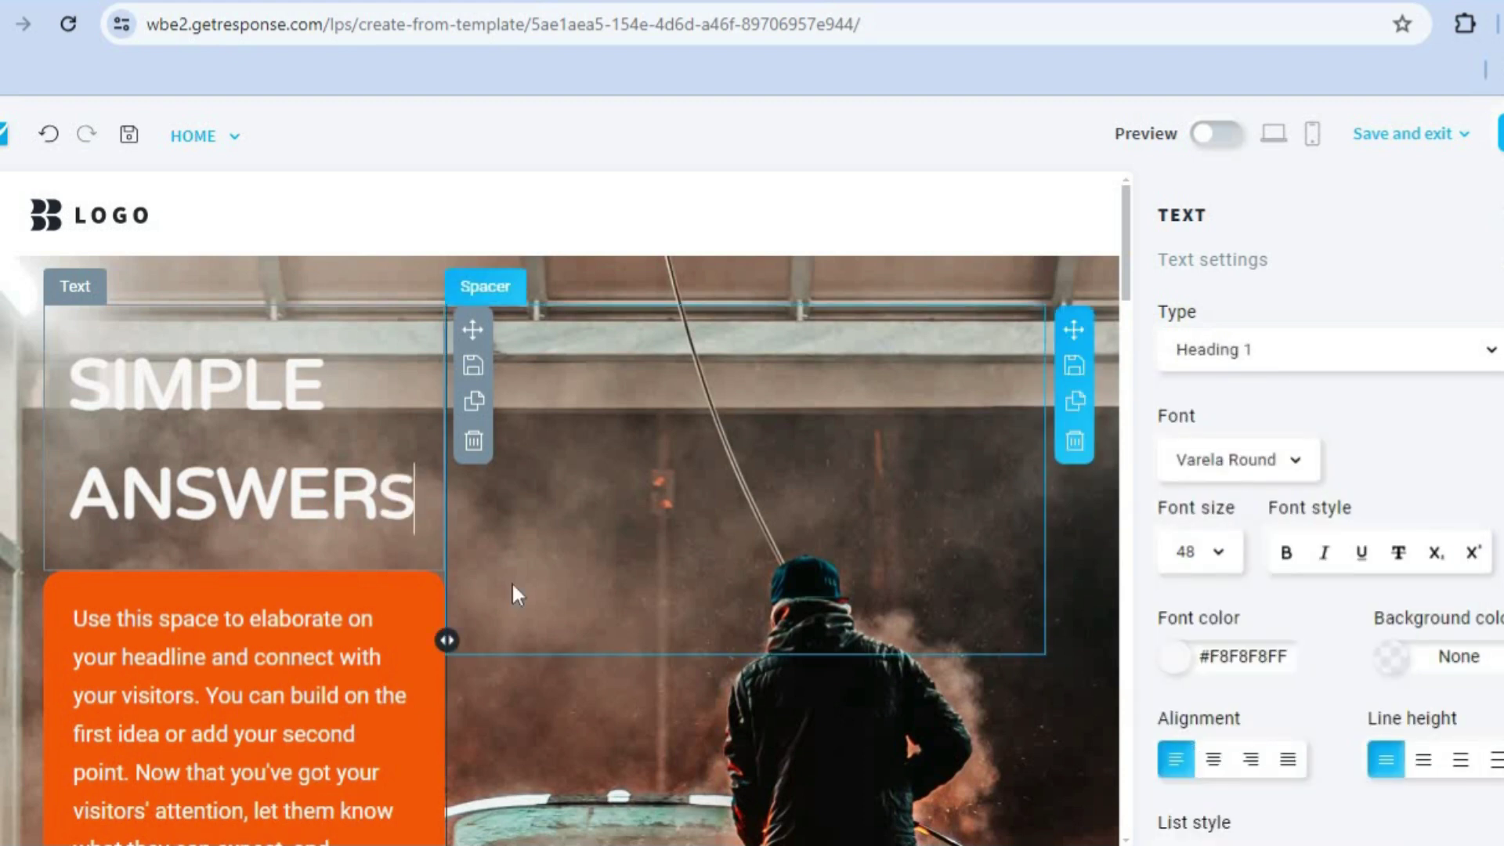
{"action": "key", "text": "Return"}
{"action": "type", "text": "]"}
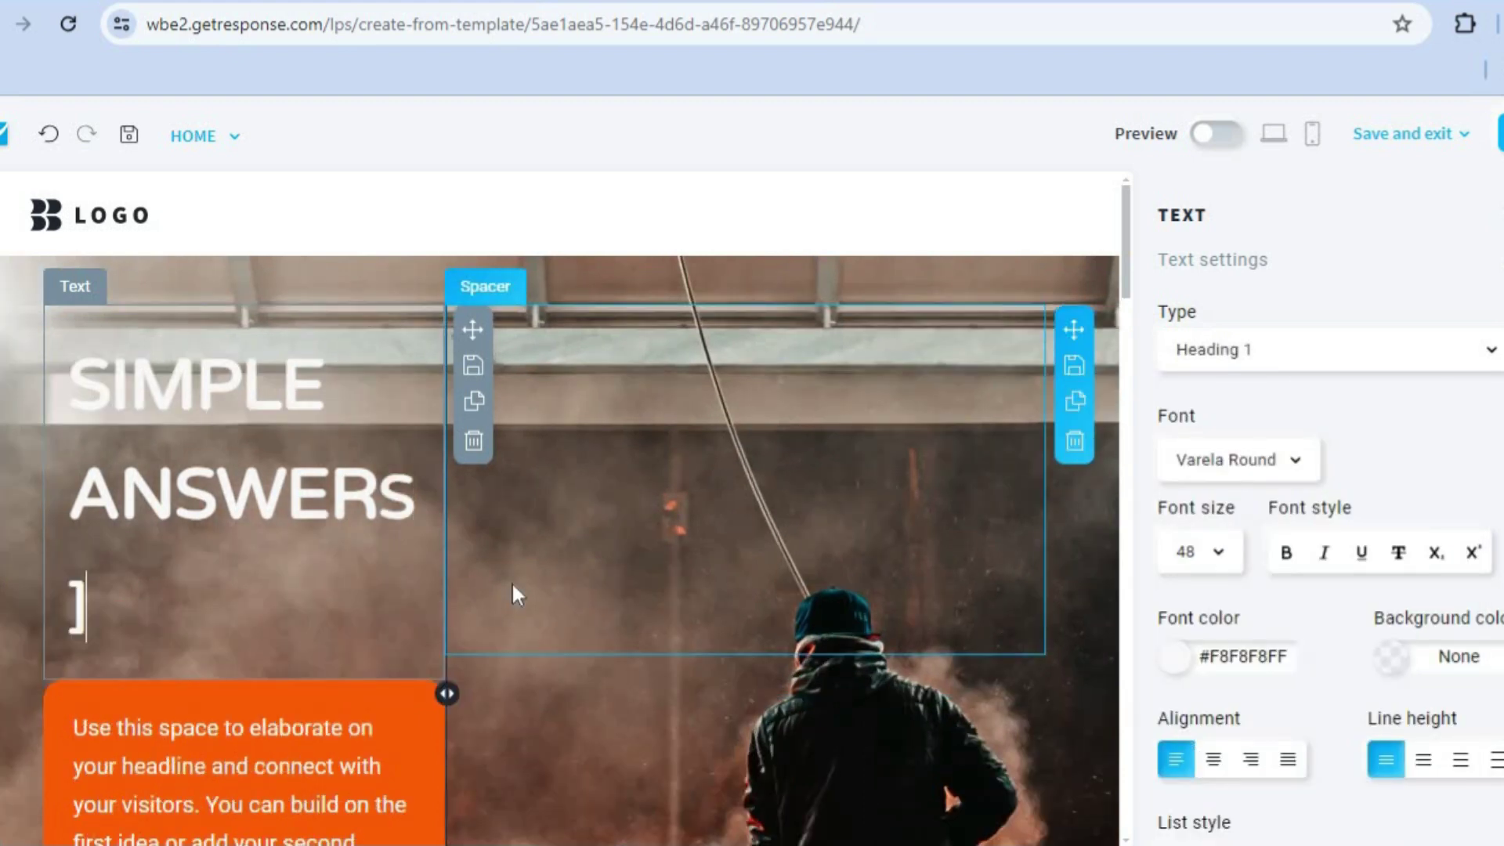
{"action": "key", "text": "BackSpace"}
{"action": "key", "text": "BackSpace"}
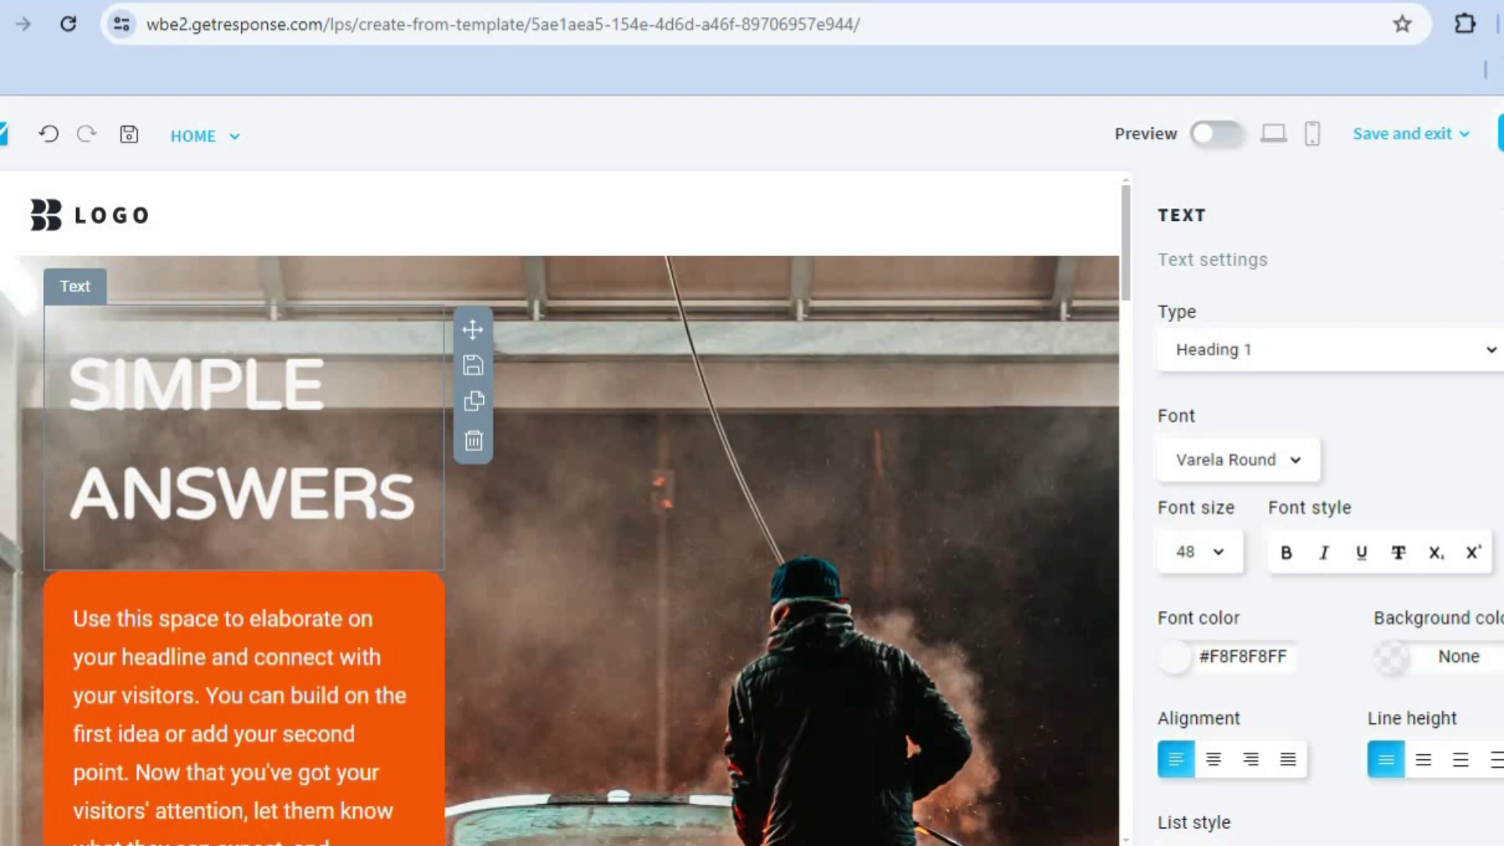
Try the bottom-right position for the hero section's background image, and set it back to the center
{"action": "scroll", "coordinate": [1330, 538], "scroll_direction": "down", "scroll_amount": 4}
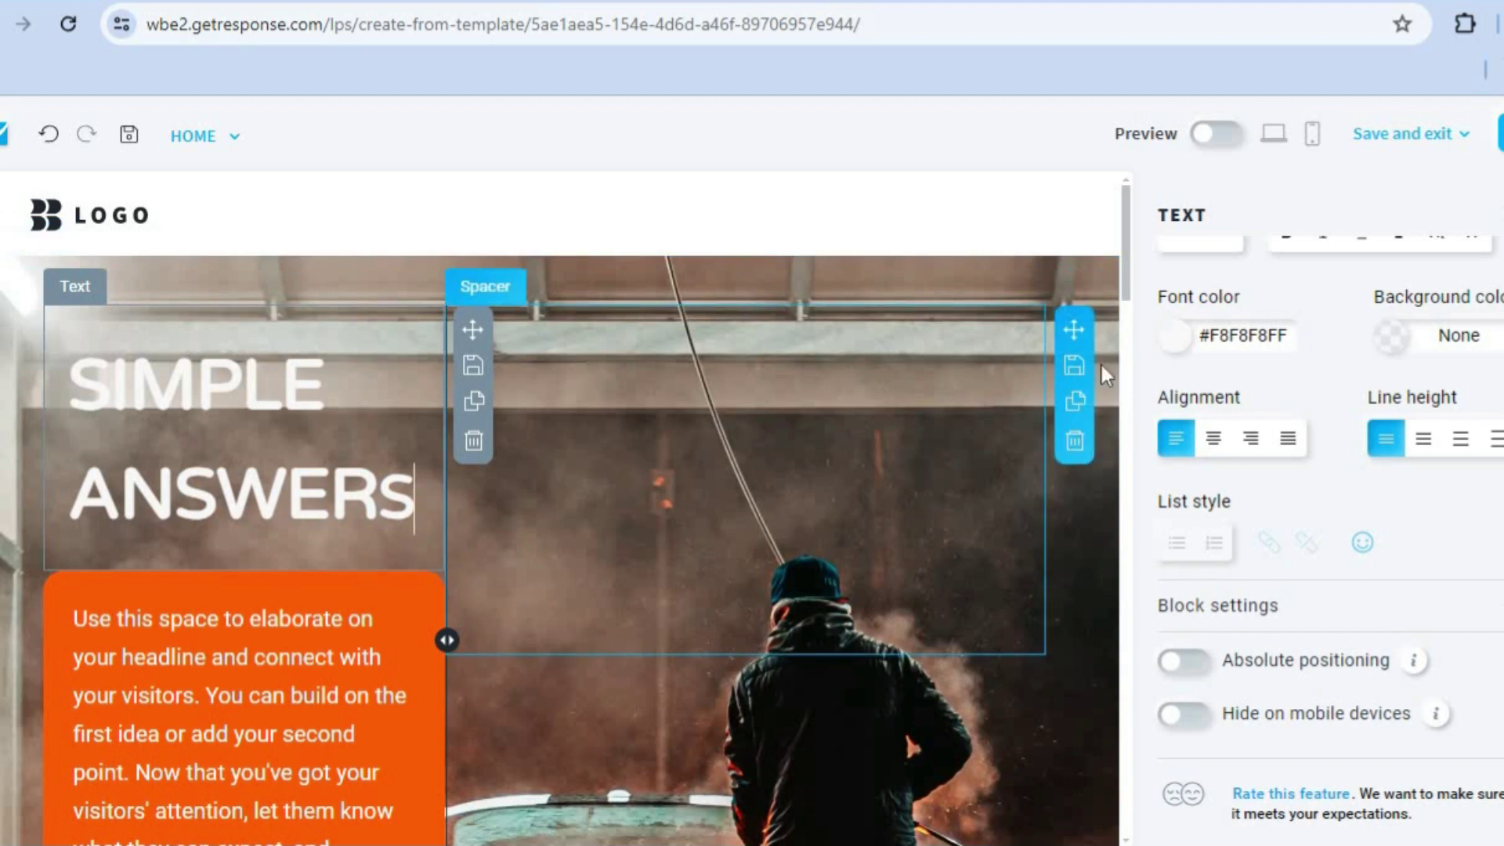
{"action": "left_click_drag", "start_coordinate": [1123, 251], "coordinate": [1123, 336]}
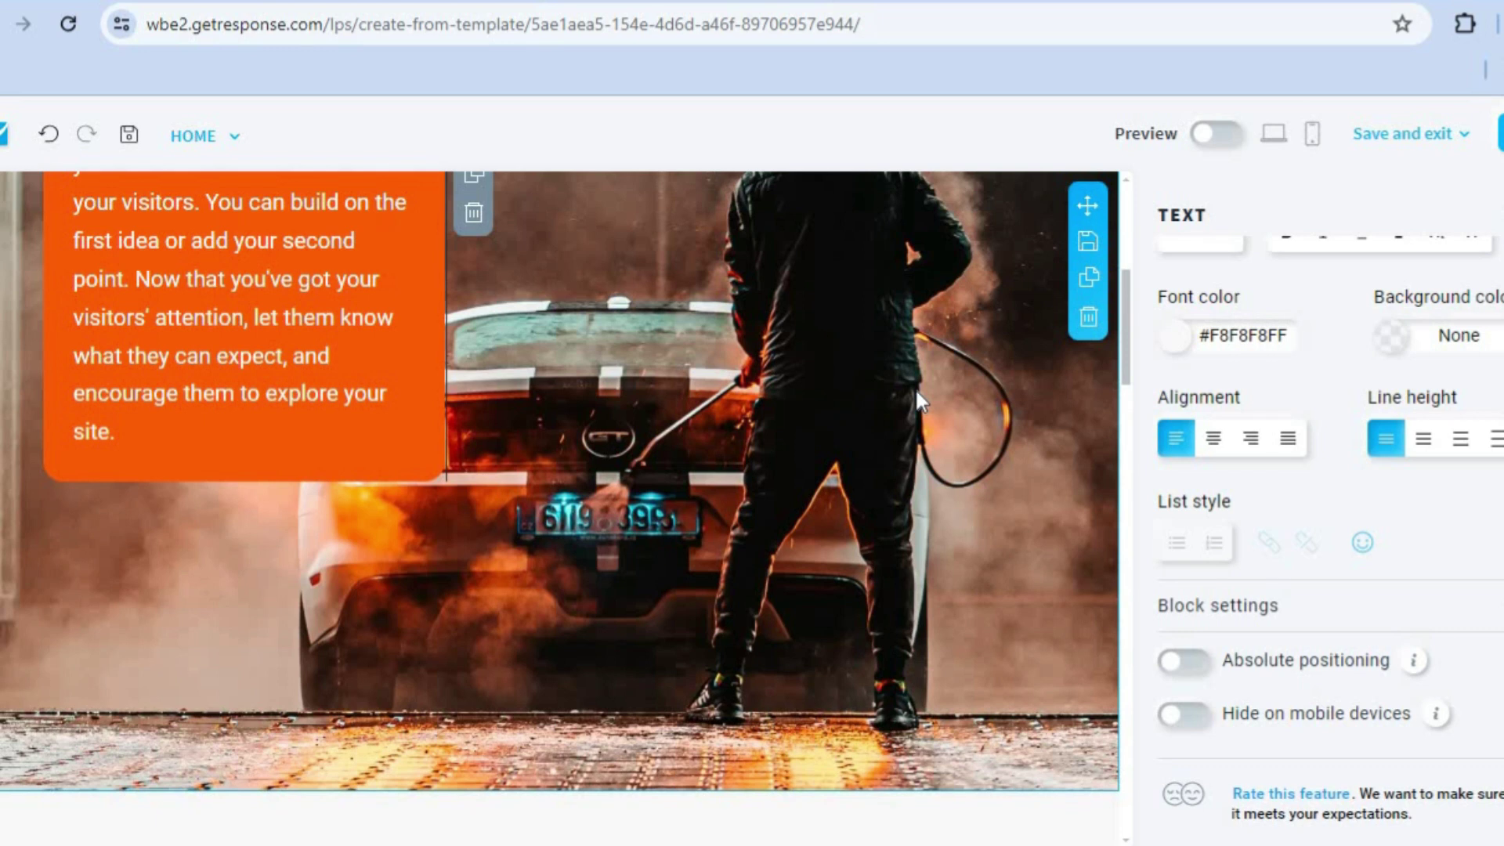
{"action": "left_click", "coordinate": [916, 392]}
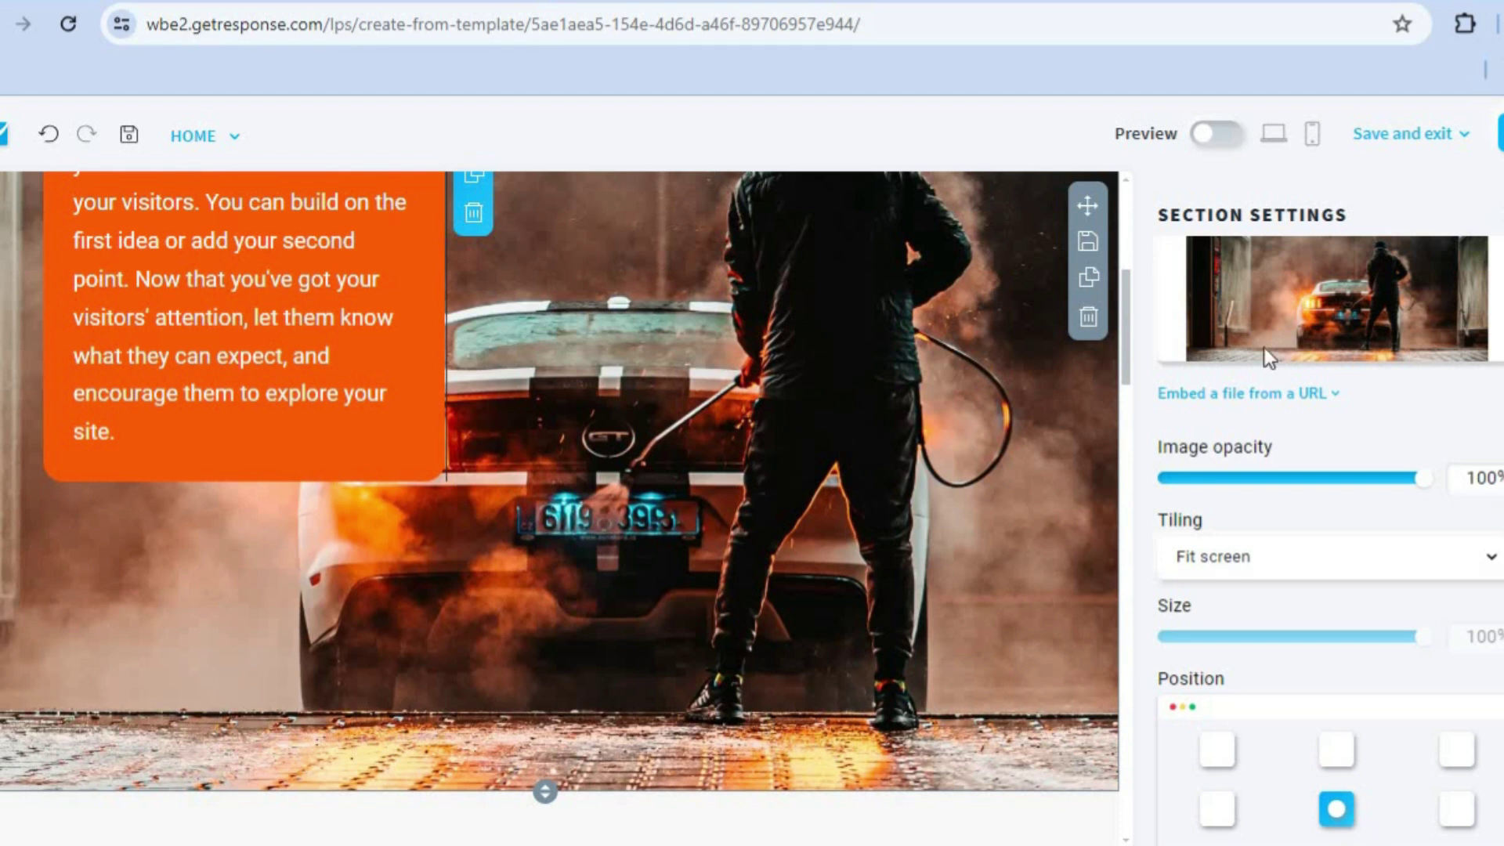
{"action": "mouse_move", "coordinate": [1308, 299]}
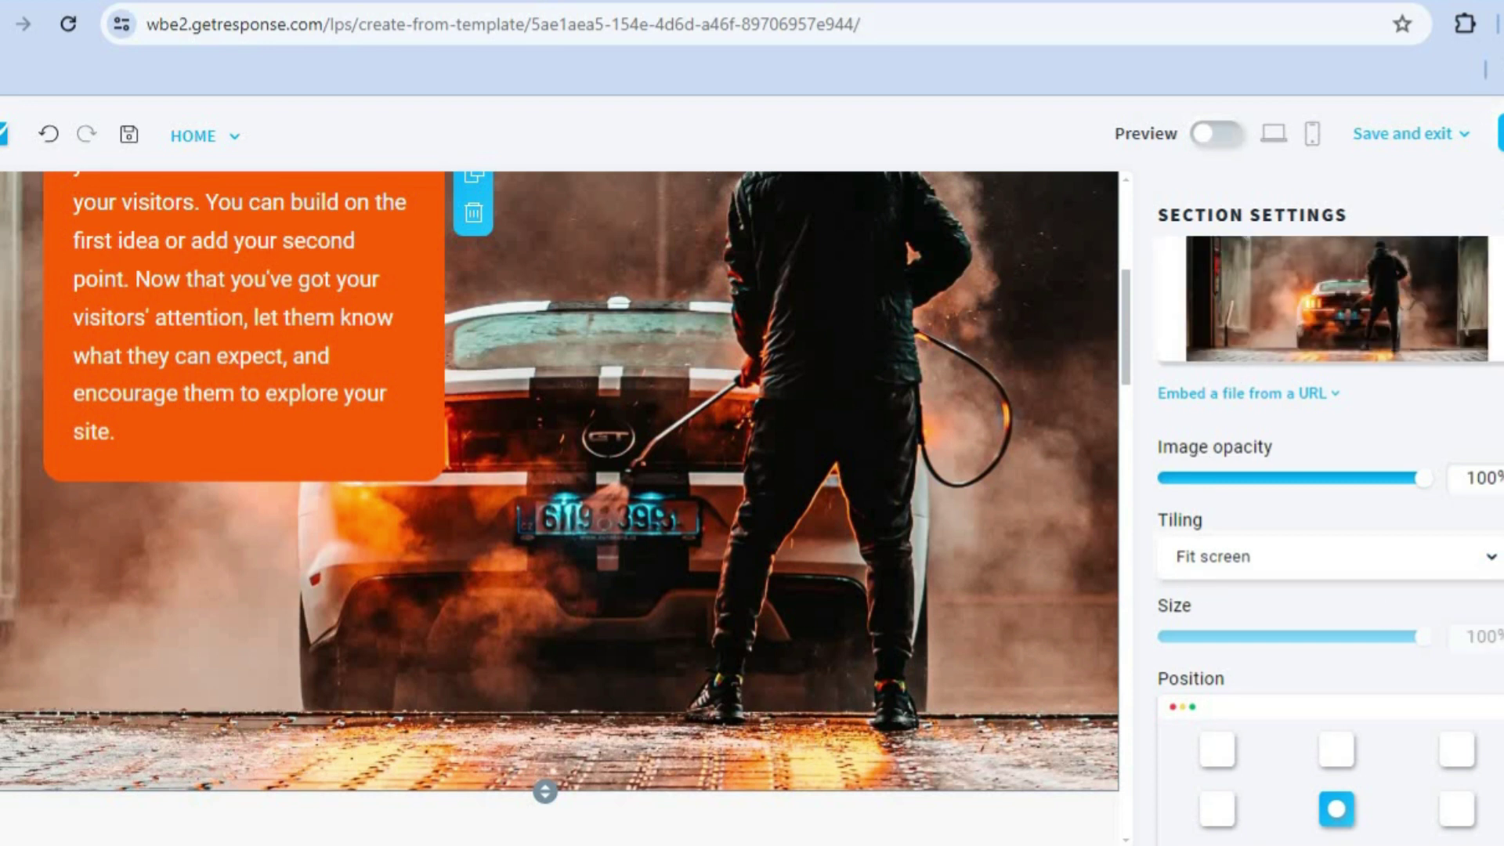
{"action": "scroll", "coordinate": [1329, 541], "scroll_direction": "down", "scroll_amount": 4}
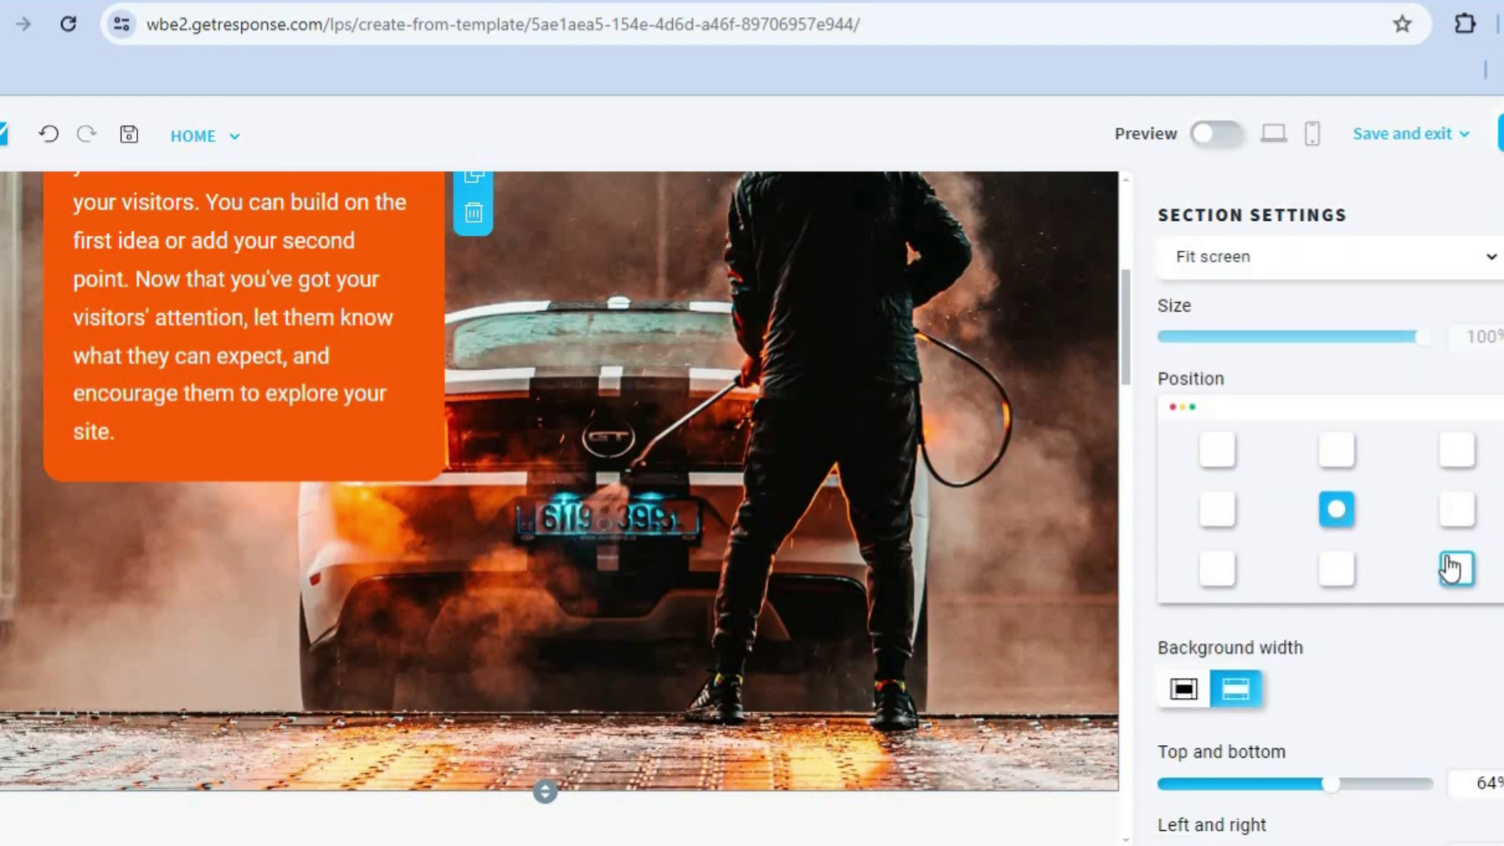
{"action": "left_click", "coordinate": [1456, 570]}
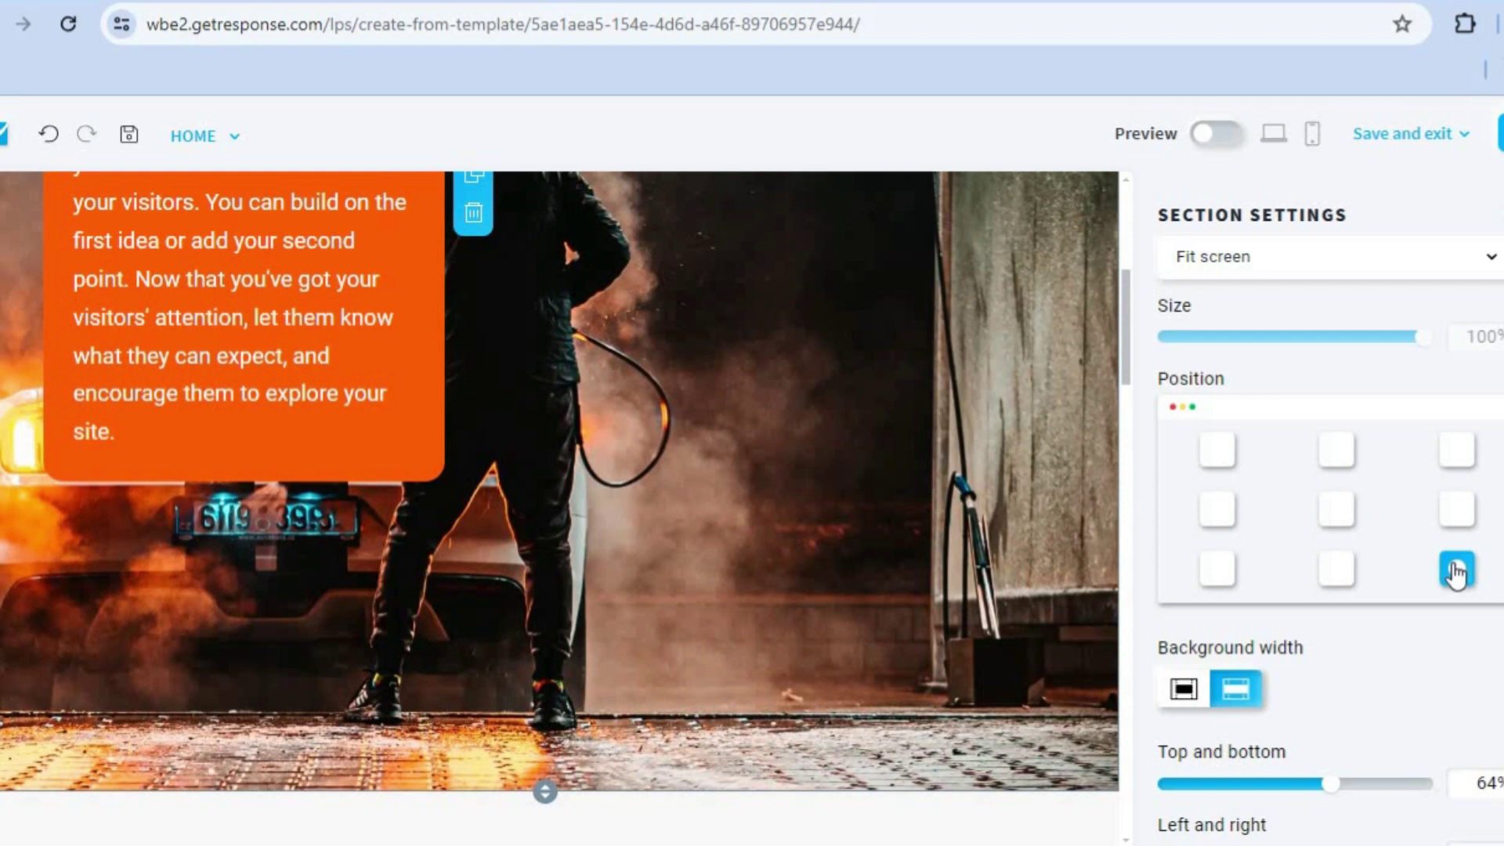
{"action": "left_click", "coordinate": [1339, 517]}
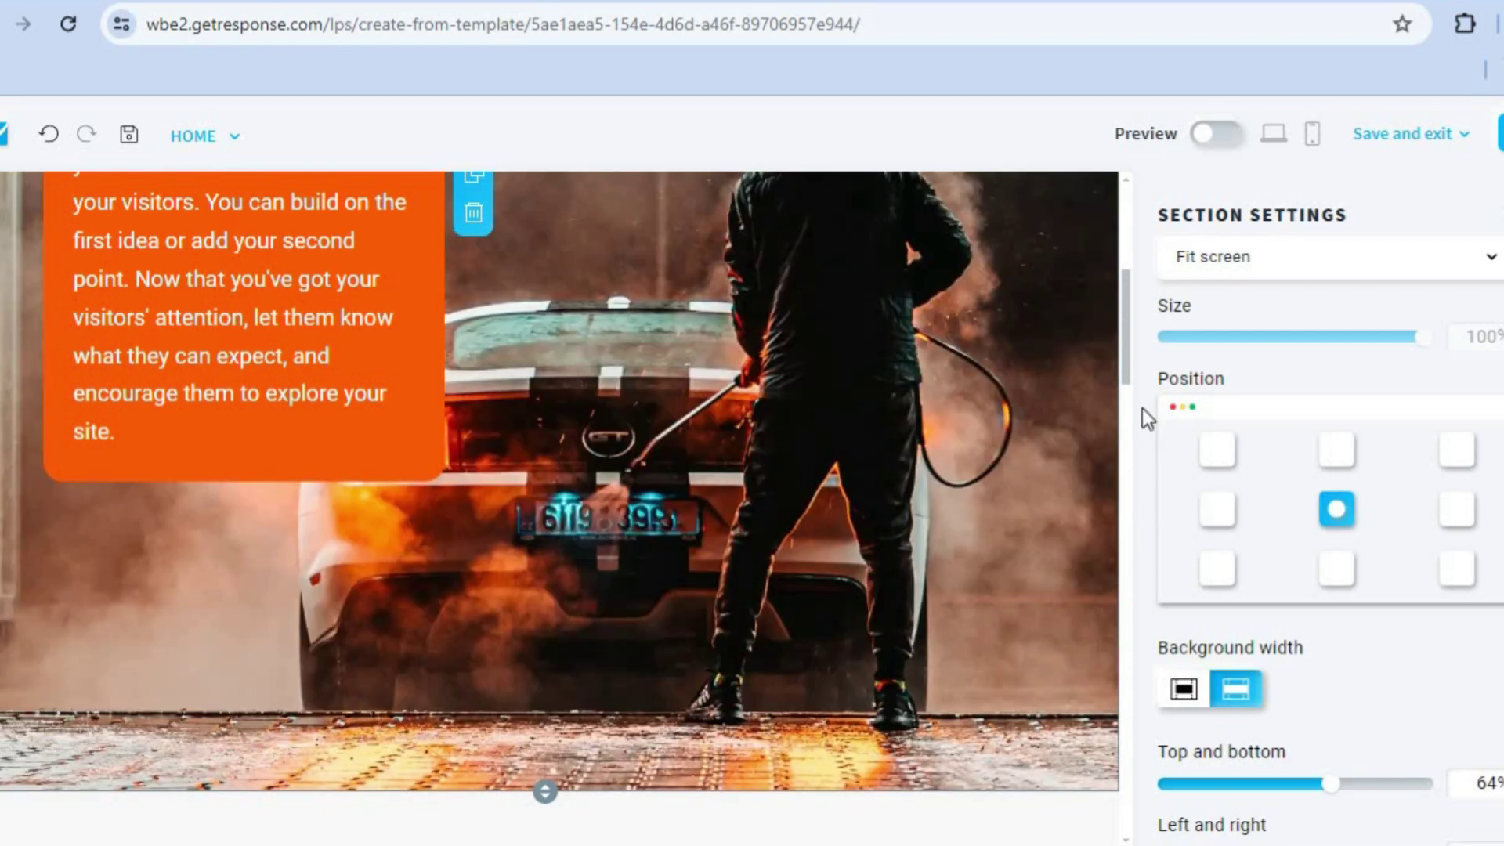
Examine the first item image's source, clickthrough link types and link-opening options
{"action": "left_click_drag", "start_coordinate": [1126, 362], "coordinate": [1120, 481]}
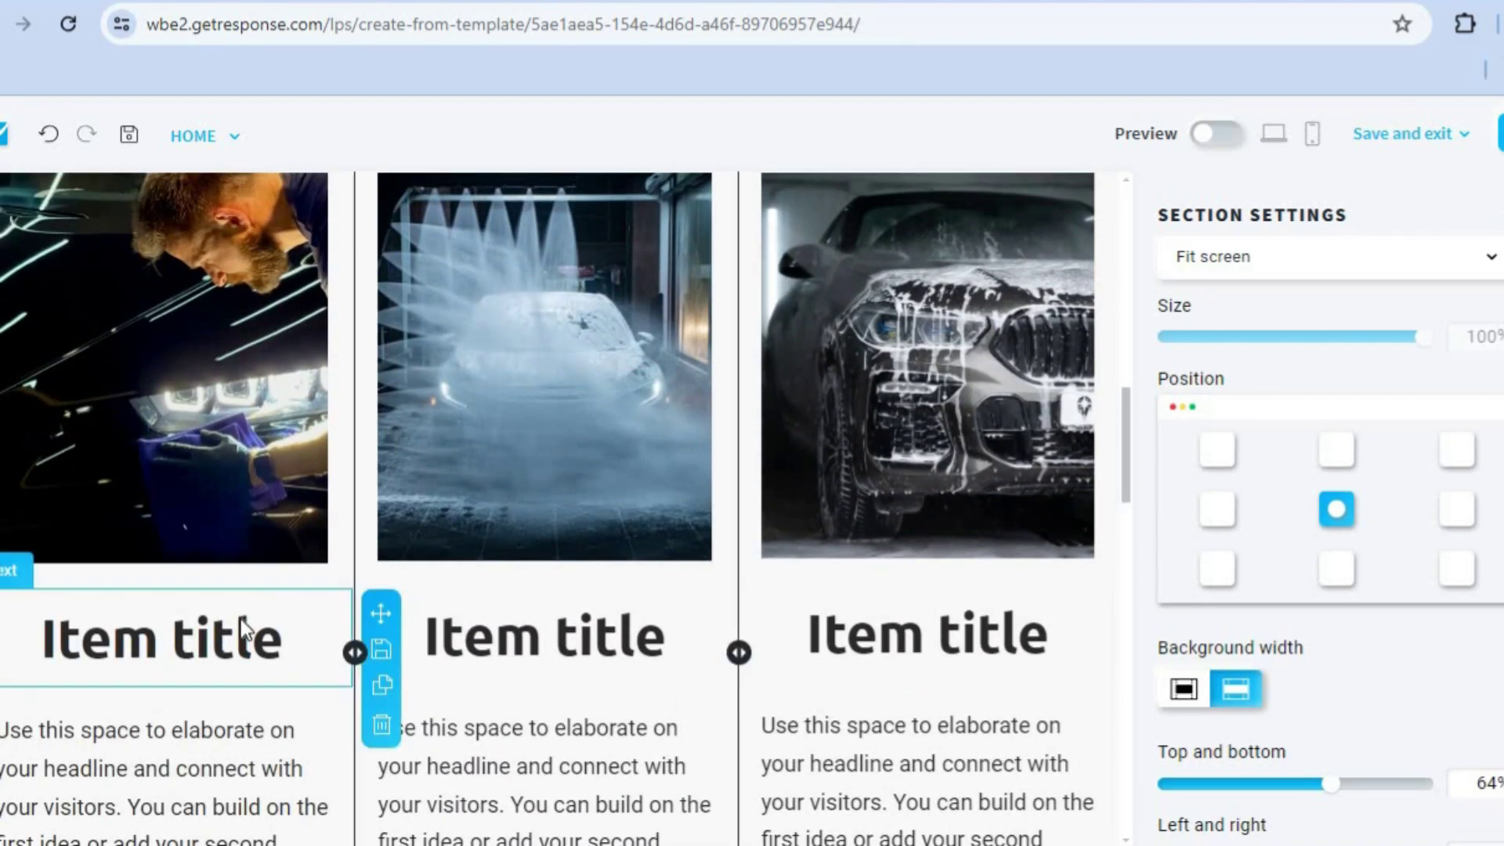
{"action": "left_click", "coordinate": [159, 495]}
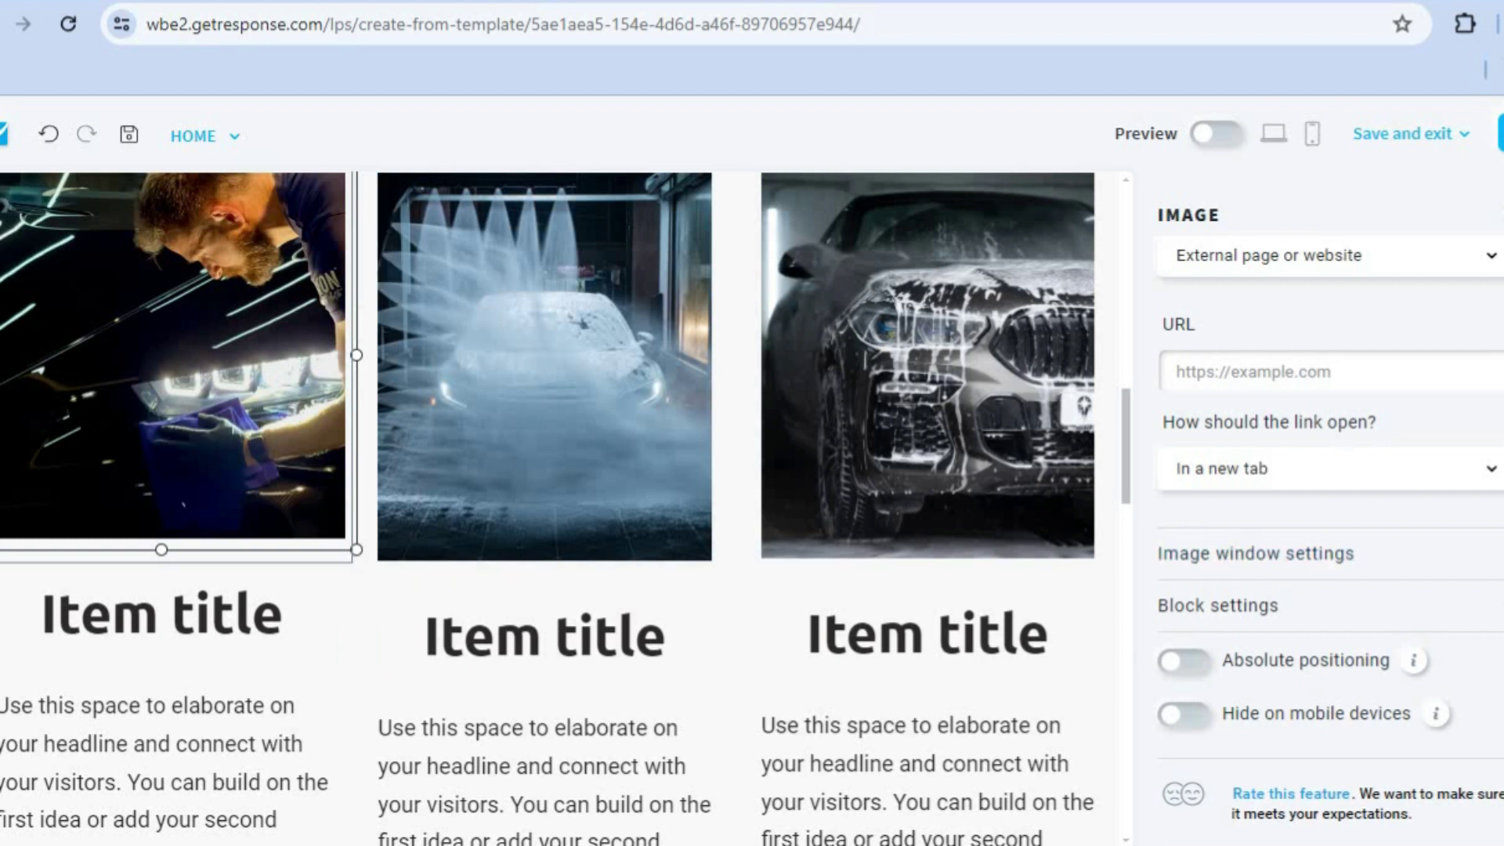
{"action": "scroll", "coordinate": [1331, 509], "scroll_direction": "up", "scroll_amount": 5}
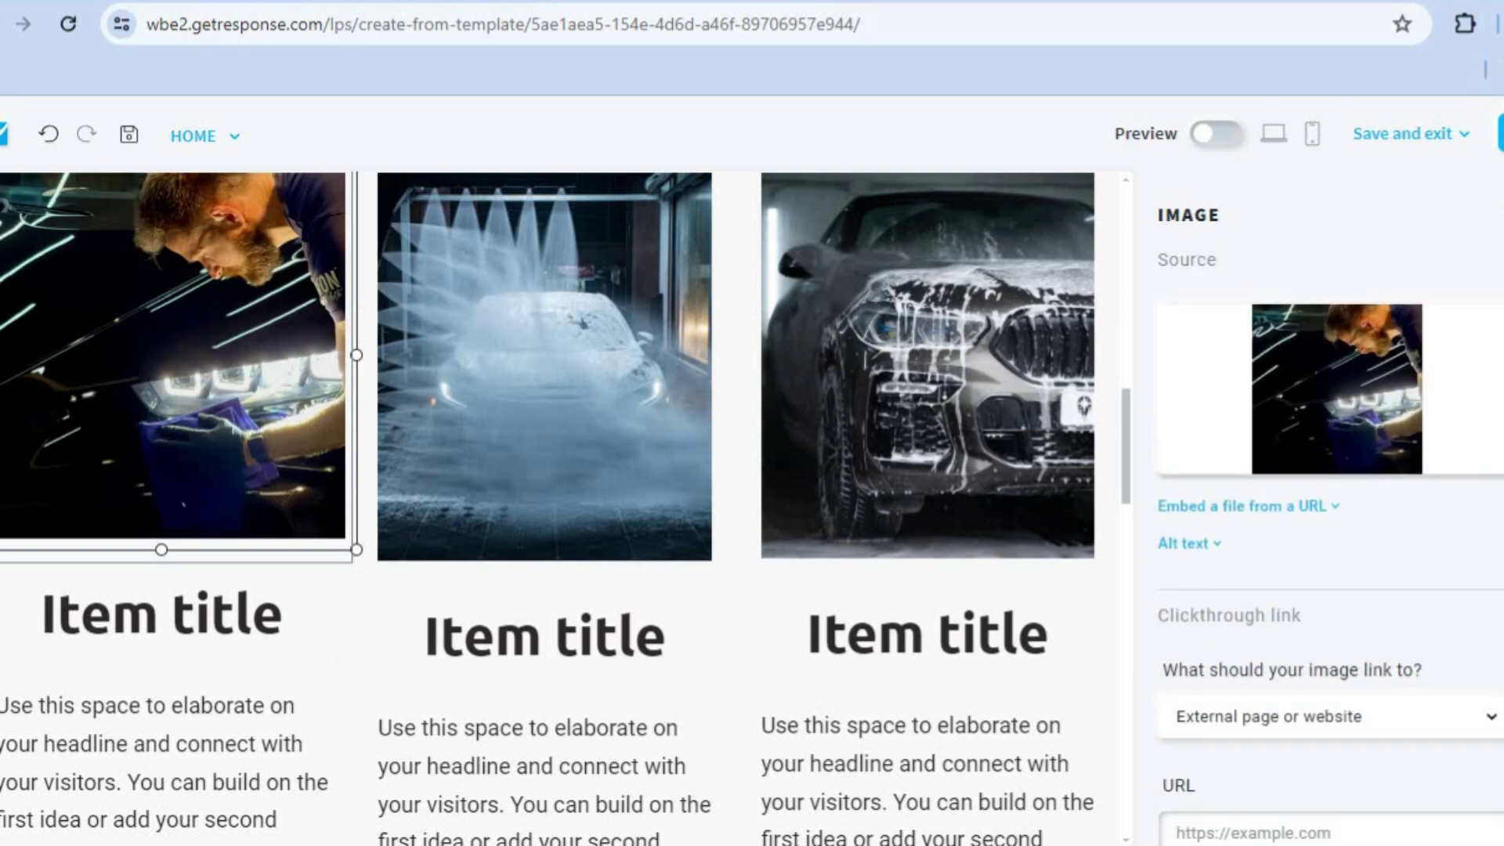
{"action": "mouse_move", "coordinate": [1292, 376]}
{"action": "scroll", "coordinate": [1330, 541], "scroll_direction": "down", "scroll_amount": 4}
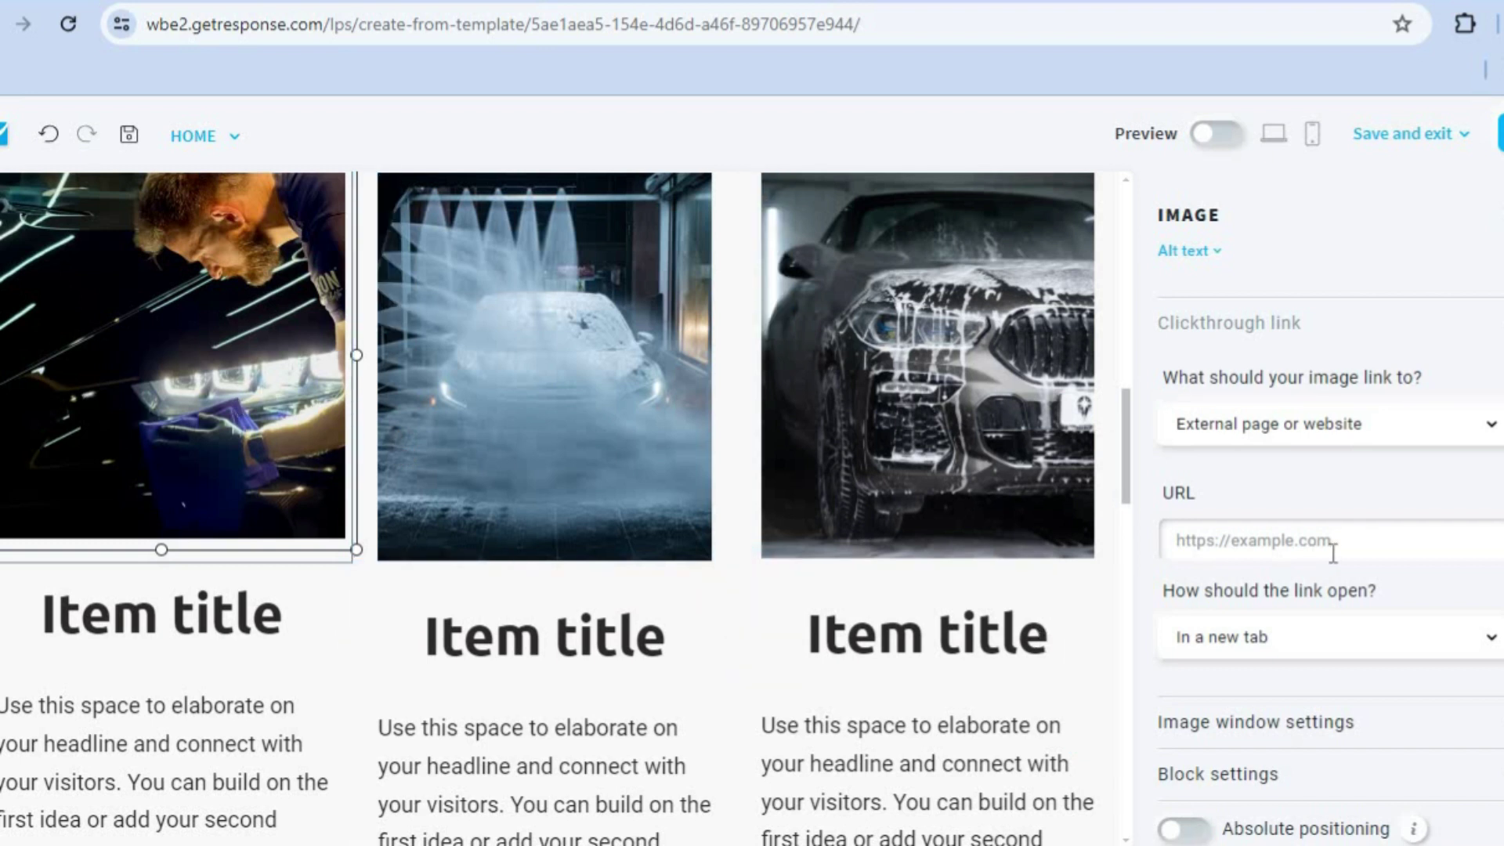
{"action": "left_click", "coordinate": [1407, 437]}
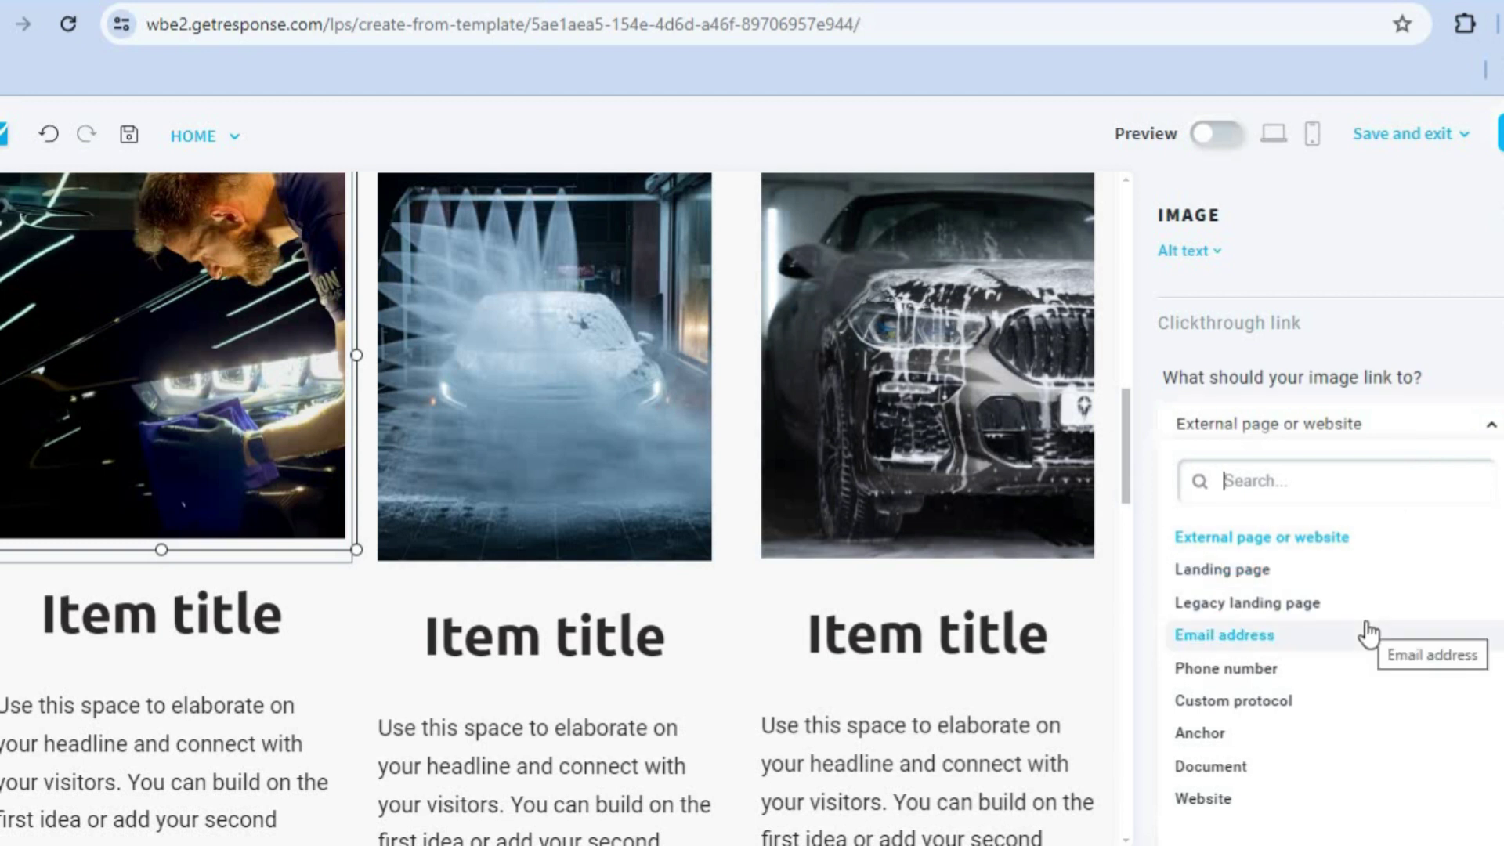
{"action": "left_click", "coordinate": [1145, 415]}
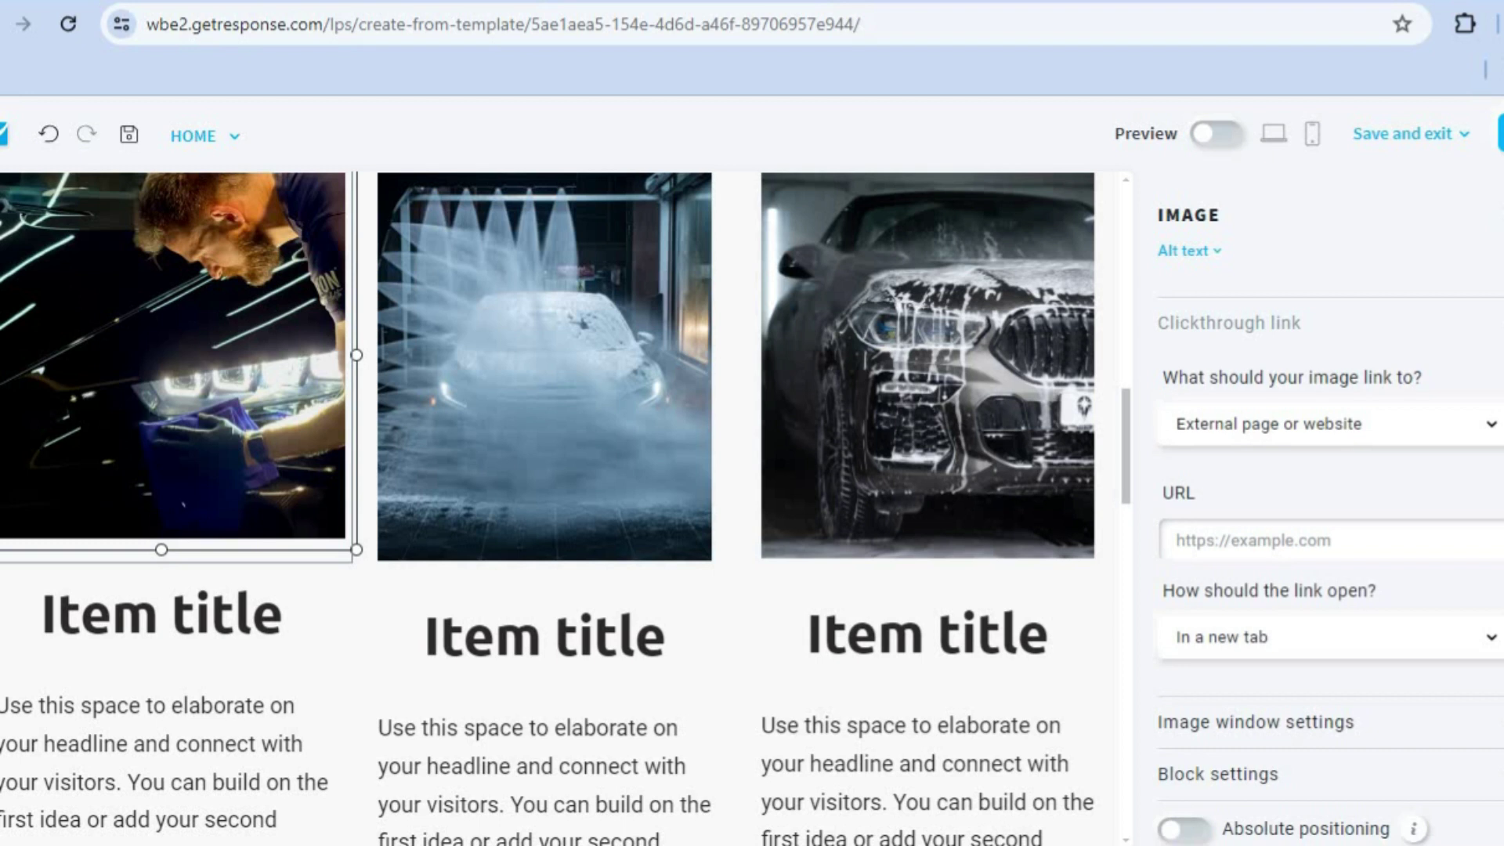
{"action": "scroll", "coordinate": [1324, 548], "scroll_direction": "down", "scroll_amount": 2}
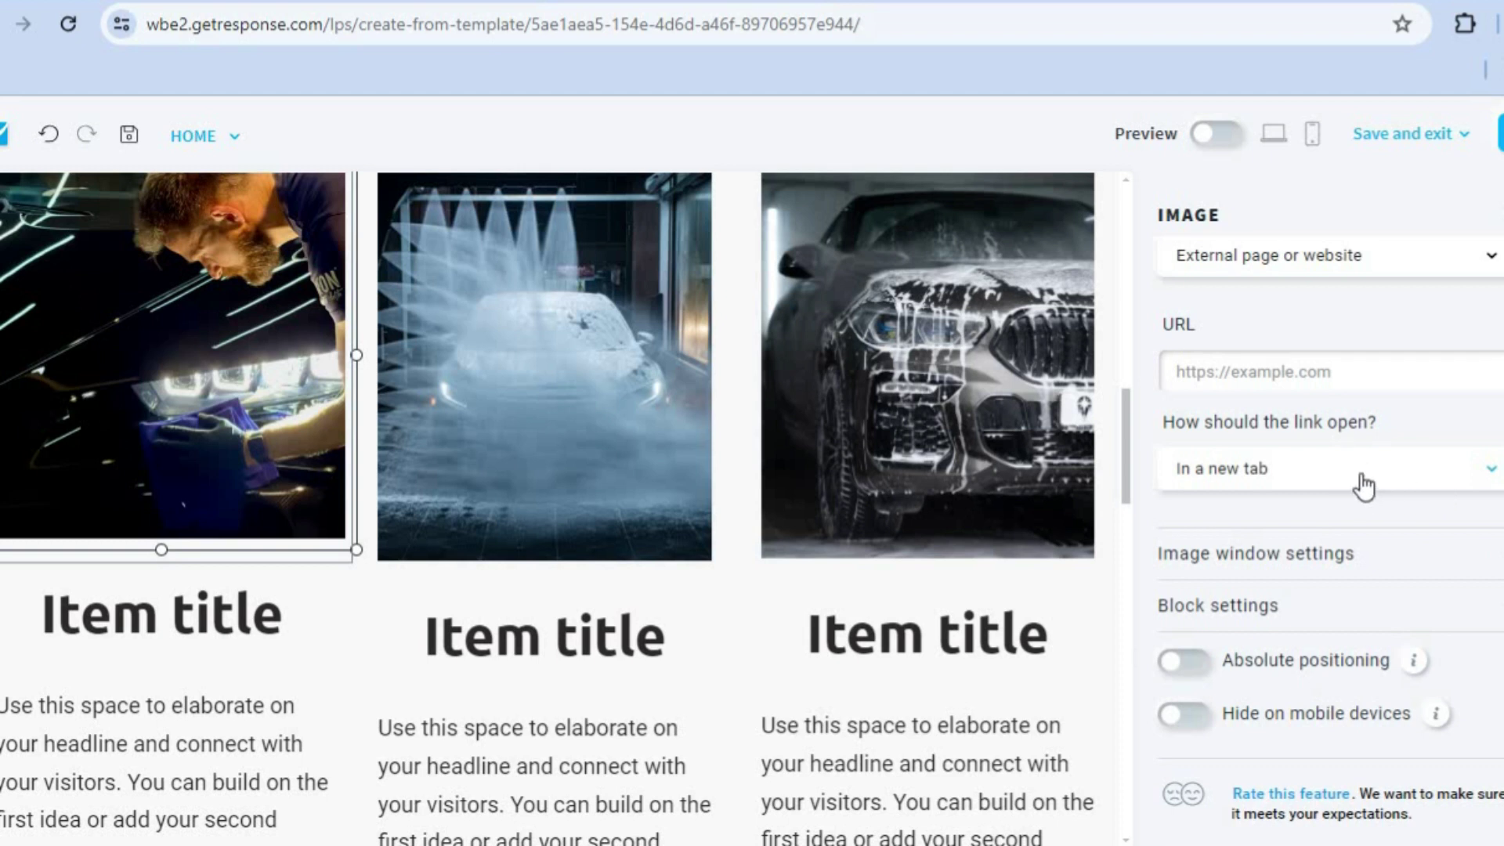
Examine the third item's Call to action button settings, including its text, link types and design options
{"action": "left_click_drag", "start_coordinate": [1126, 440], "coordinate": [1124, 573]}
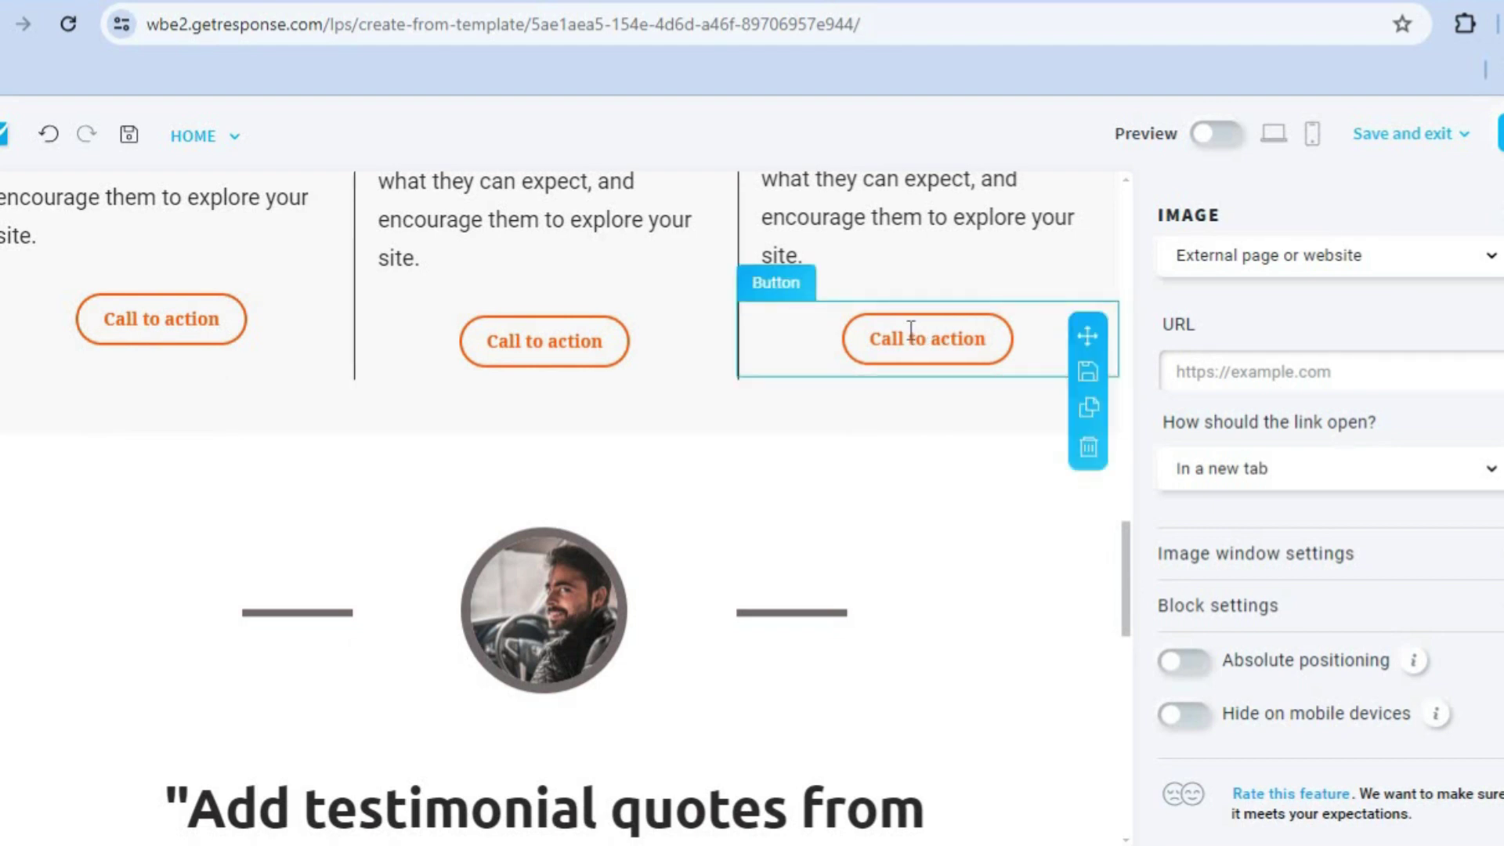
{"action": "left_click", "coordinate": [911, 332]}
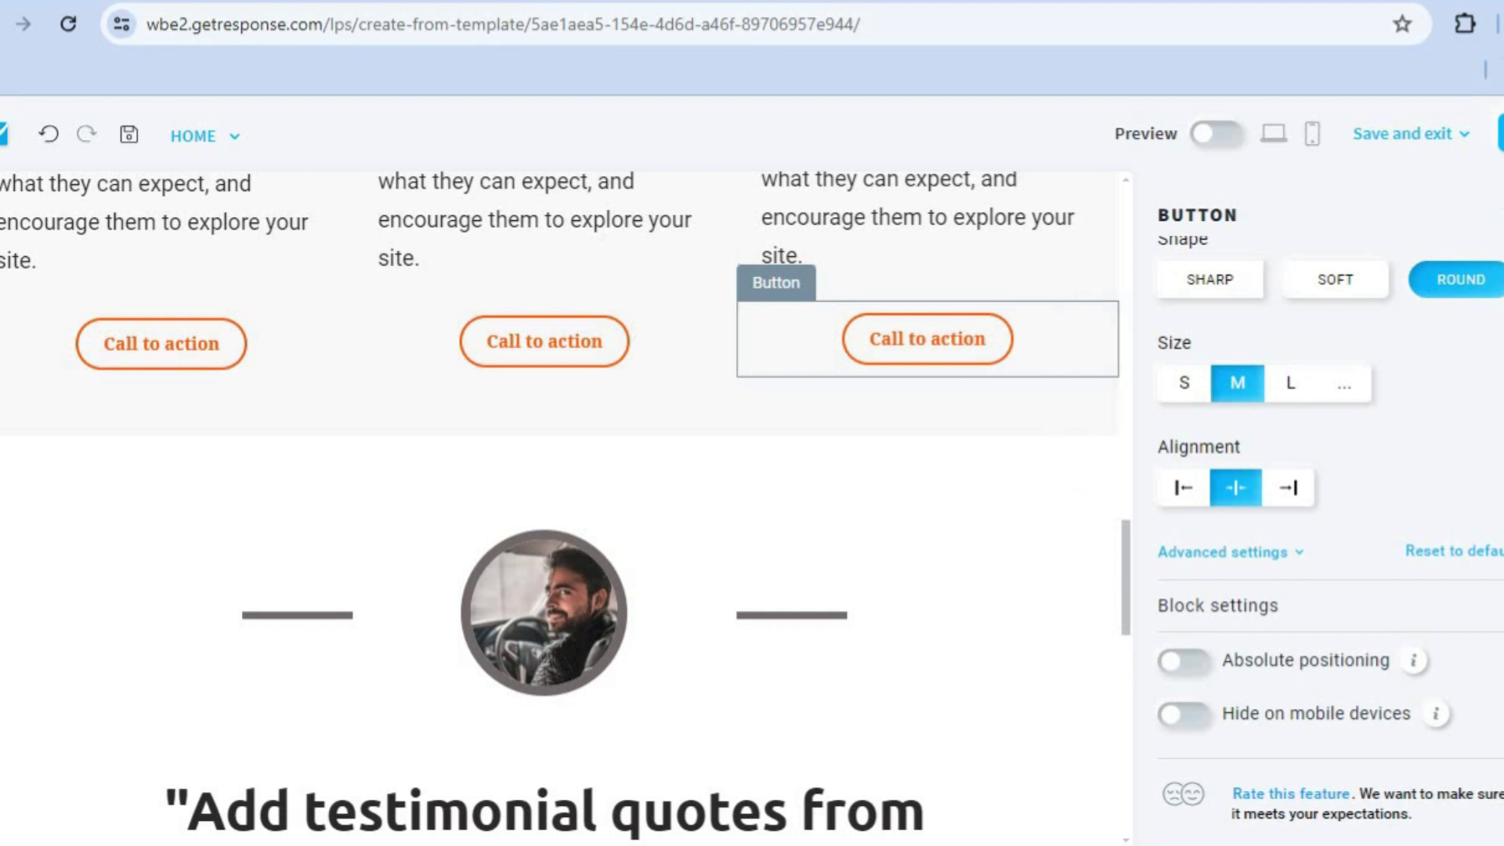
{"action": "scroll", "coordinate": [1330, 541], "scroll_direction": "up", "scroll_amount": 6}
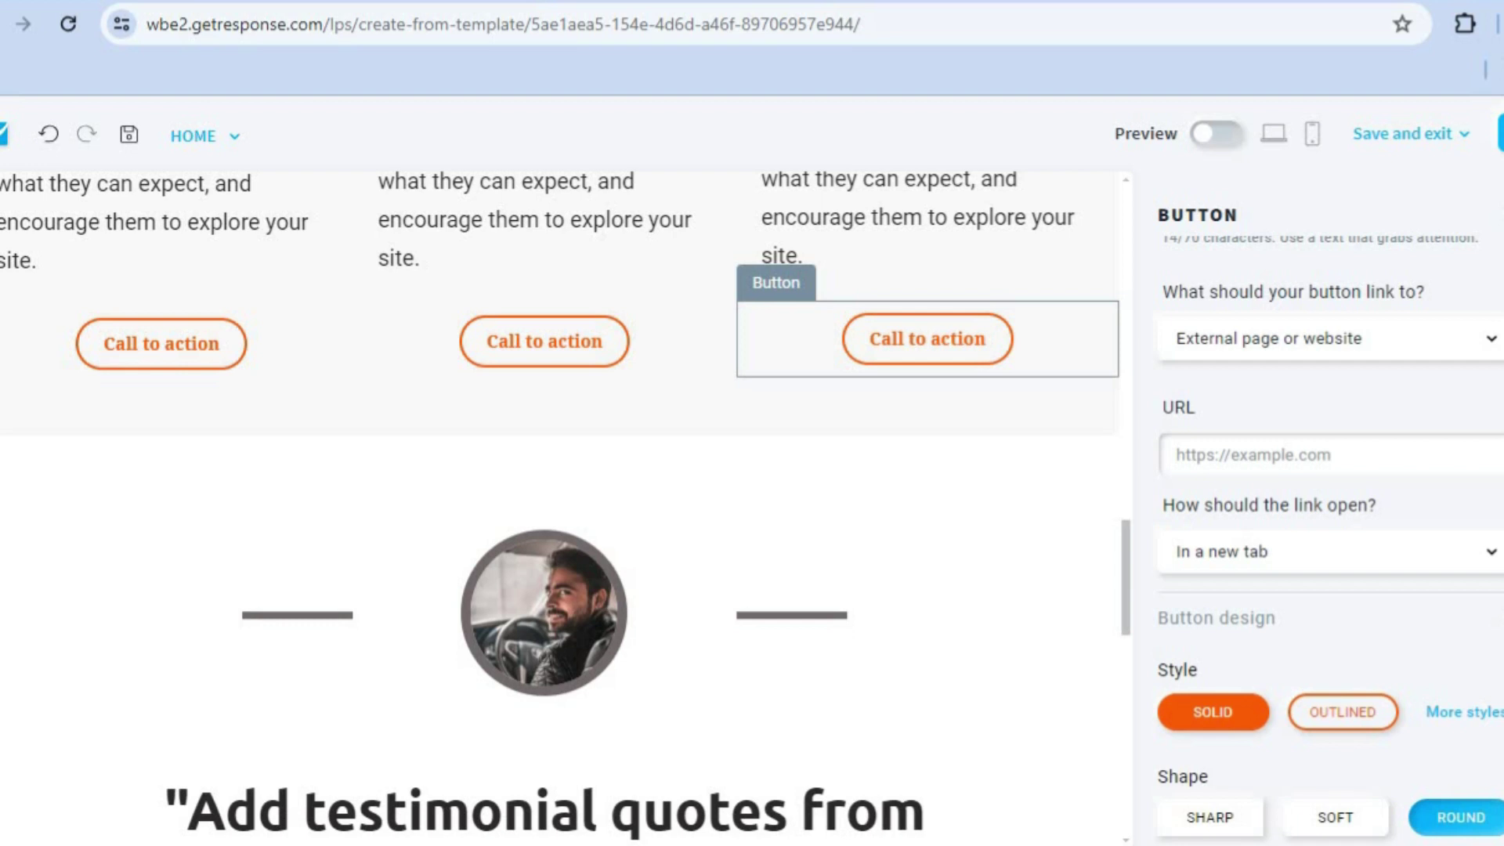
{"action": "scroll", "coordinate": [1329, 540], "scroll_direction": "up", "scroll_amount": 2}
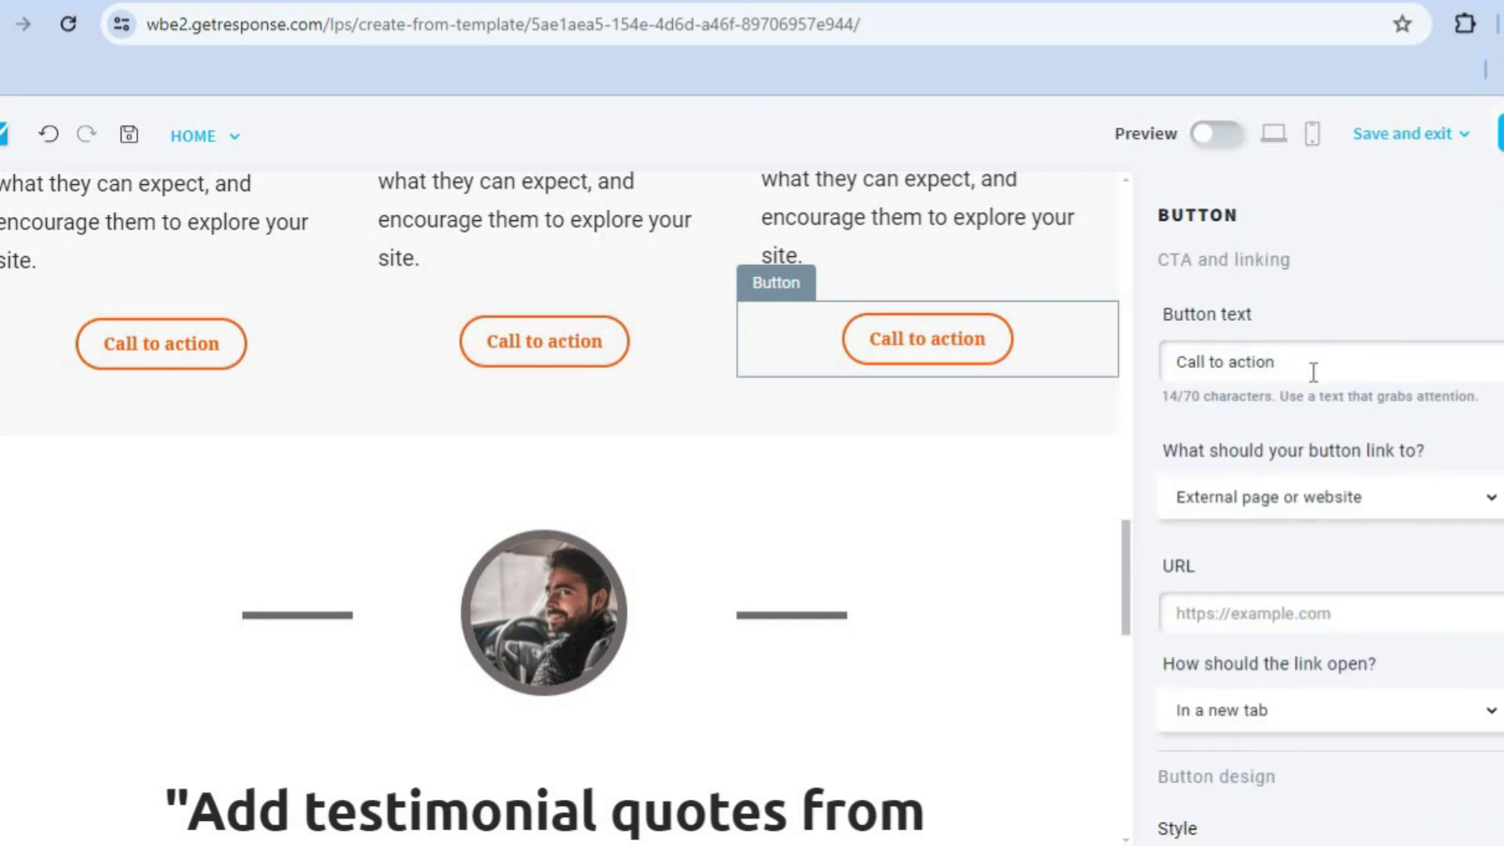
{"action": "left_click", "coordinate": [1313, 372]}
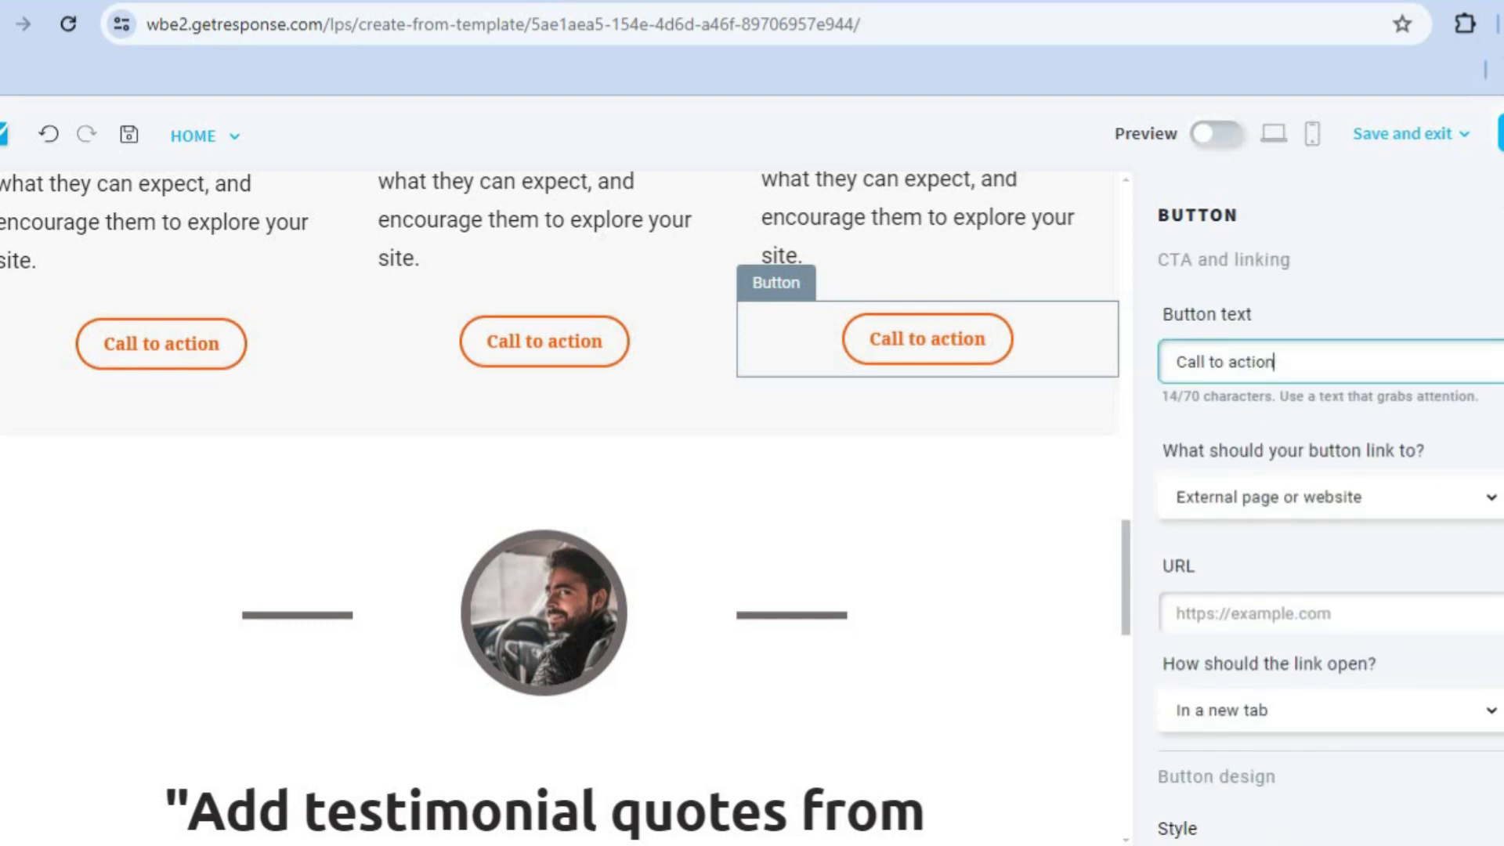
{"action": "scroll", "coordinate": [1330, 541], "scroll_direction": "down", "scroll_amount": 2}
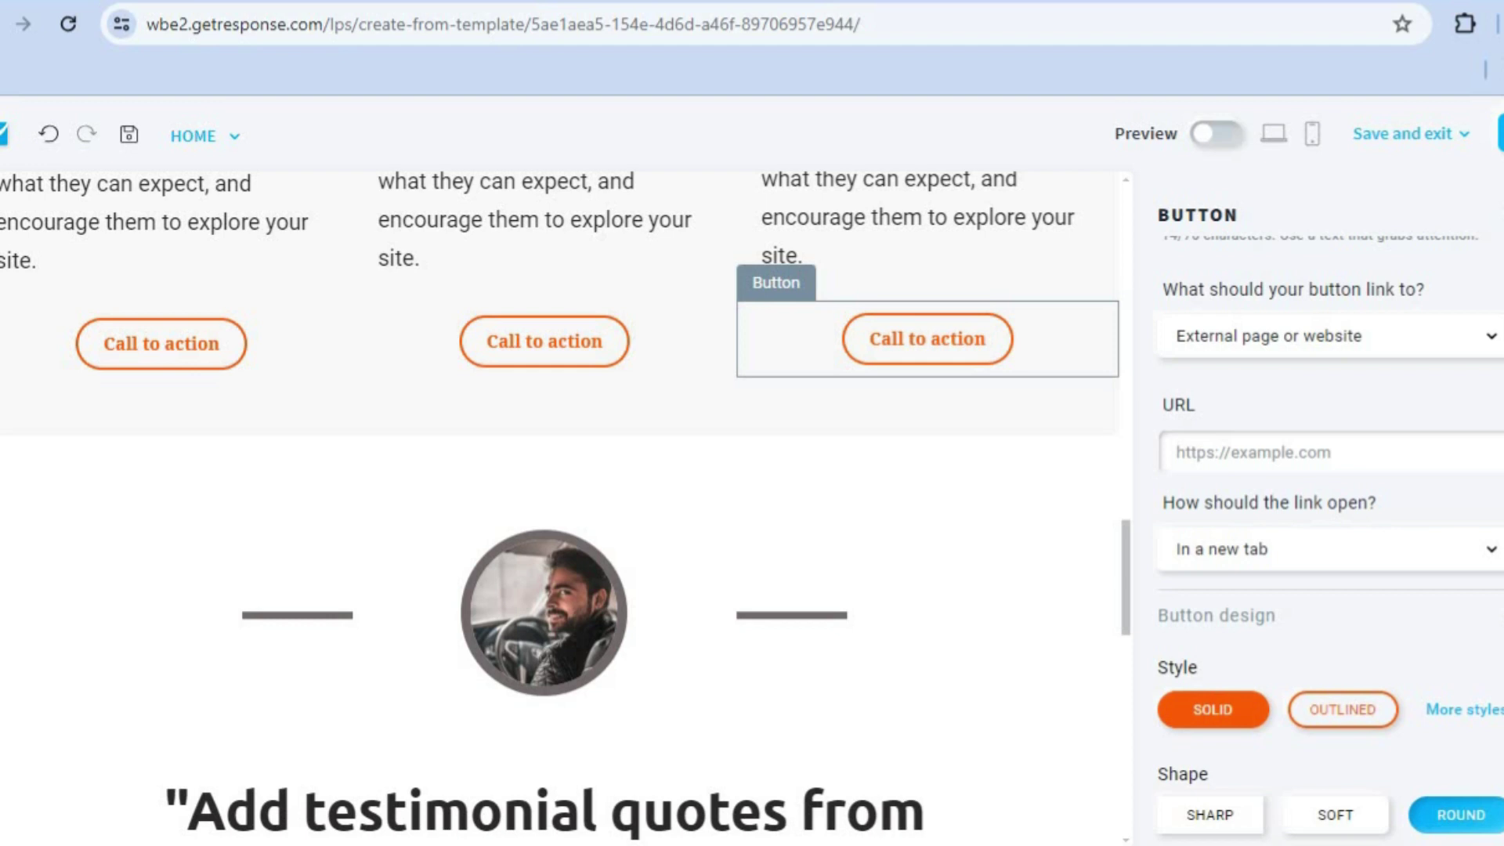
{"action": "left_click", "coordinate": [1484, 343]}
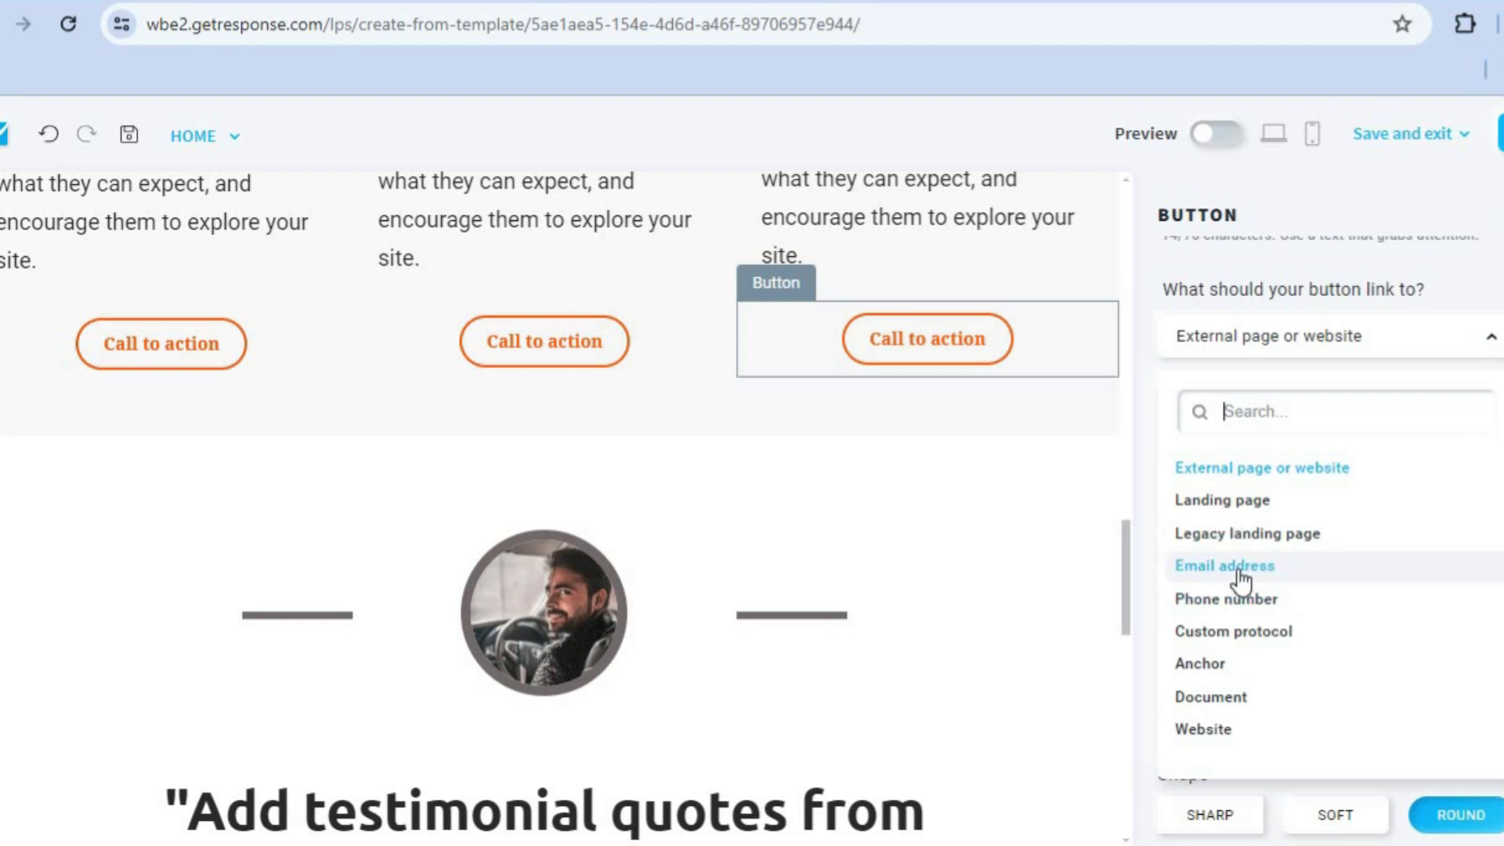
{"action": "left_click", "coordinate": [1149, 558]}
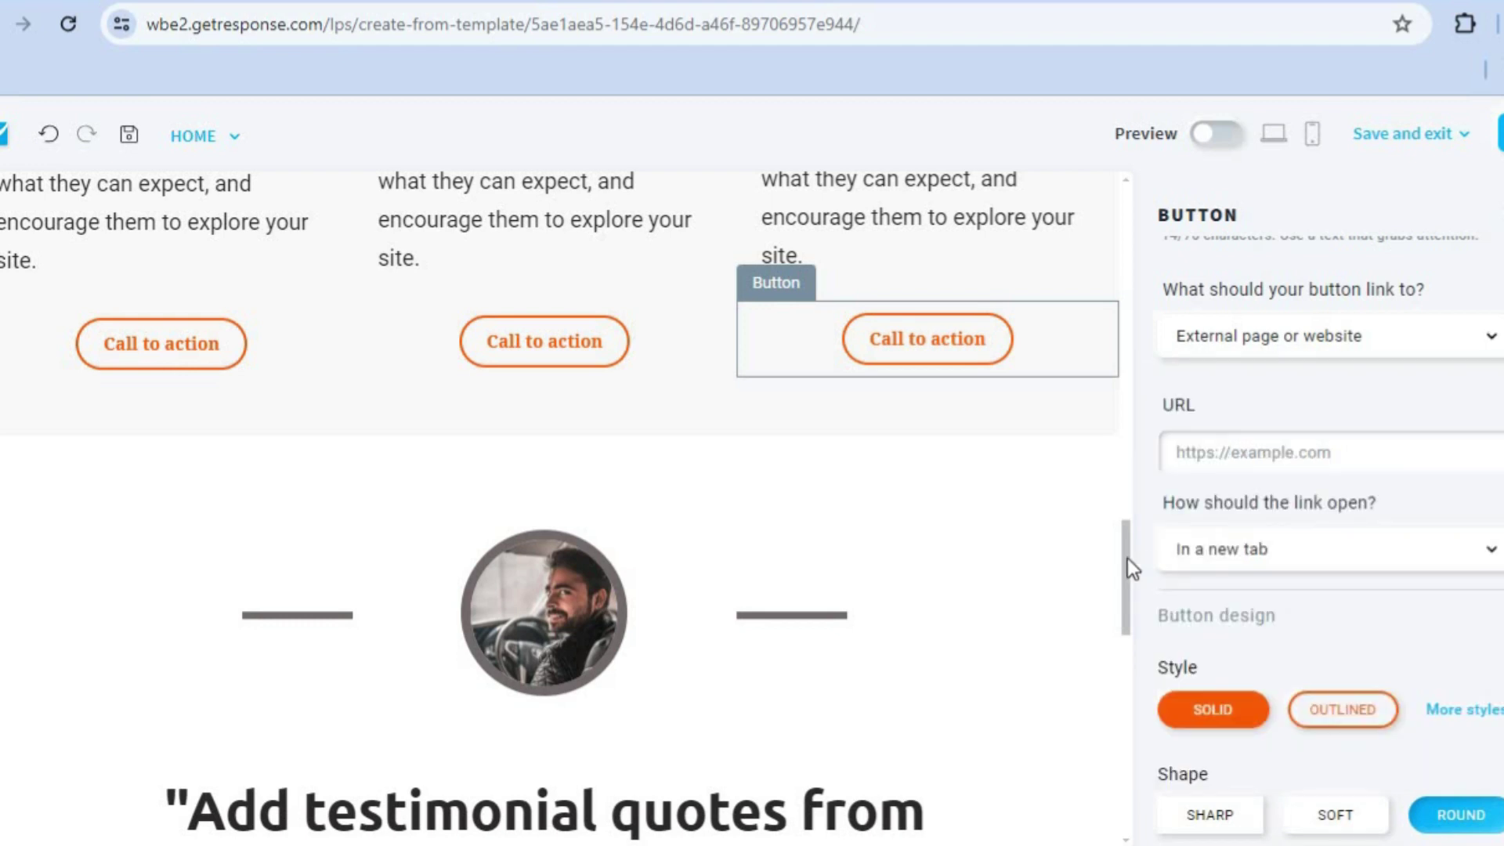
Look through the remaining page sections and the global design settings for language, content width, color palette and typography
{"action": "scroll", "coordinate": [1127, 580], "scroll_direction": "down", "scroll_amount": 2}
{"action": "scroll", "coordinate": [1112, 727], "scroll_direction": "down", "scroll_amount": 6}
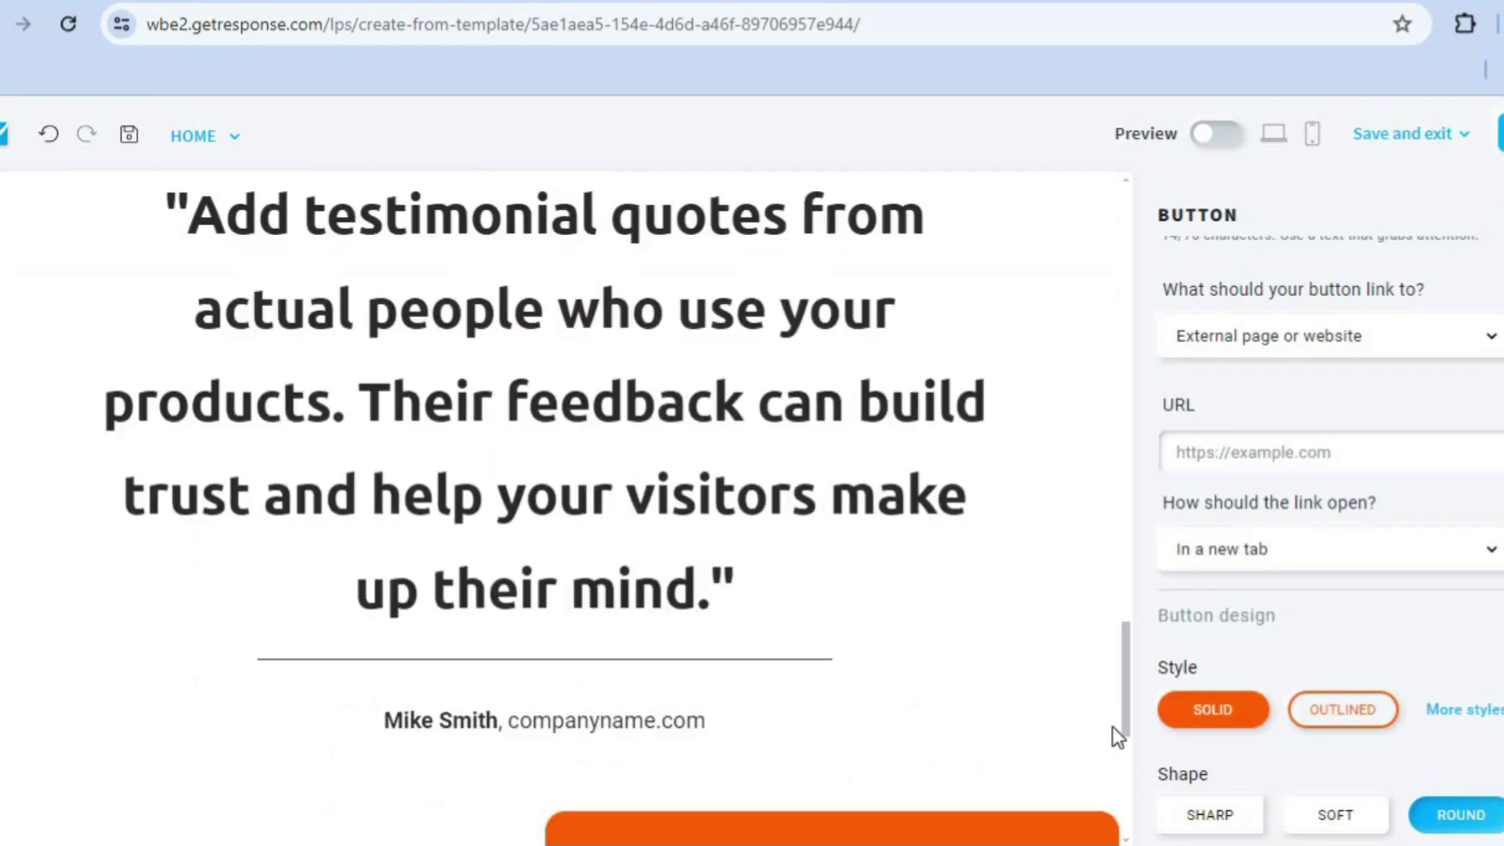
{"action": "scroll", "coordinate": [1110, 744], "scroll_direction": "down", "scroll_amount": 7}
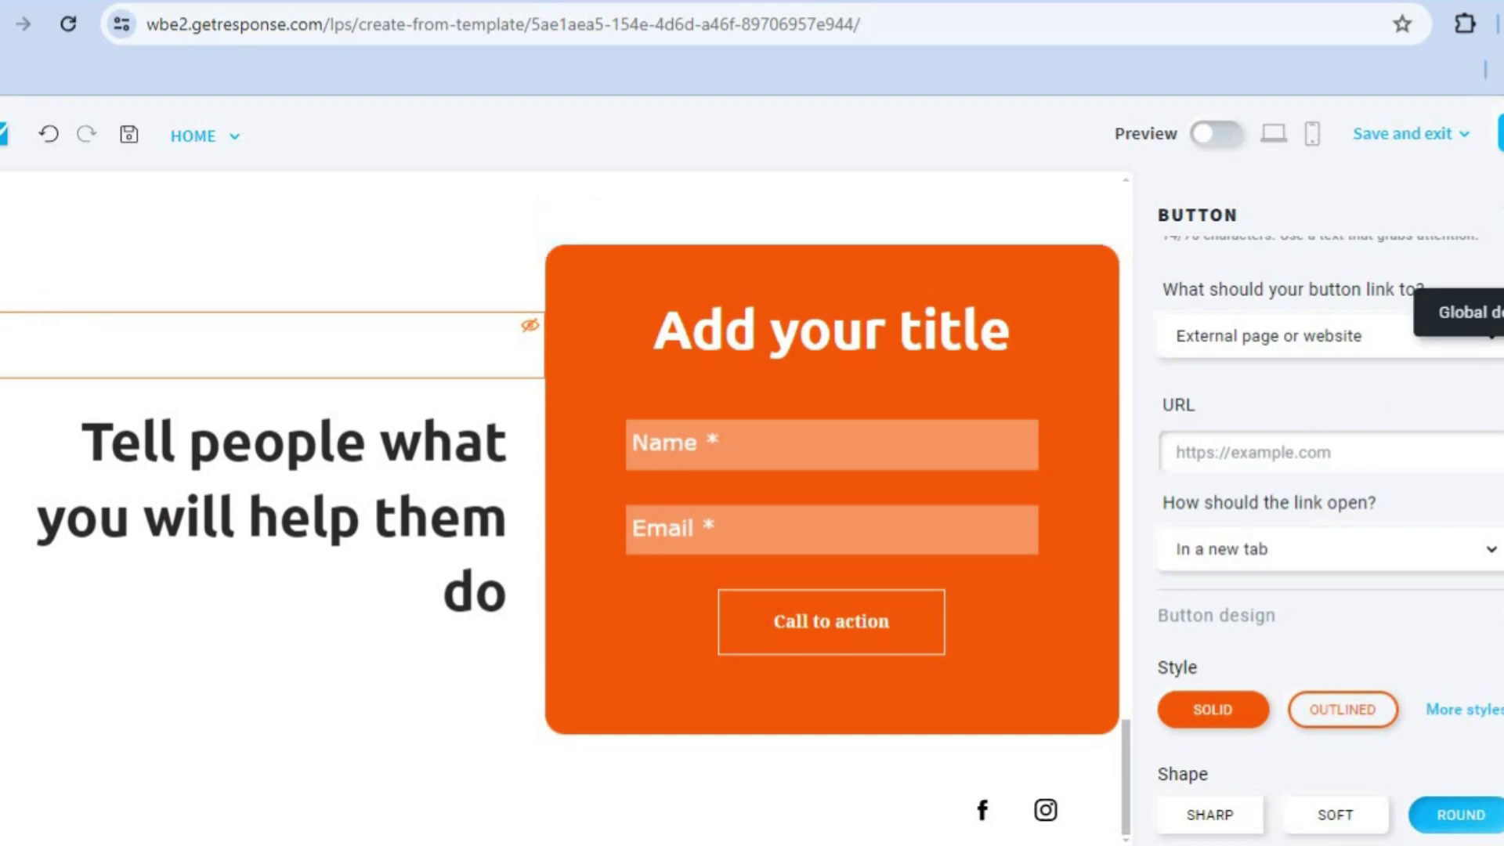
{"action": "left_click", "coordinate": [1500, 312]}
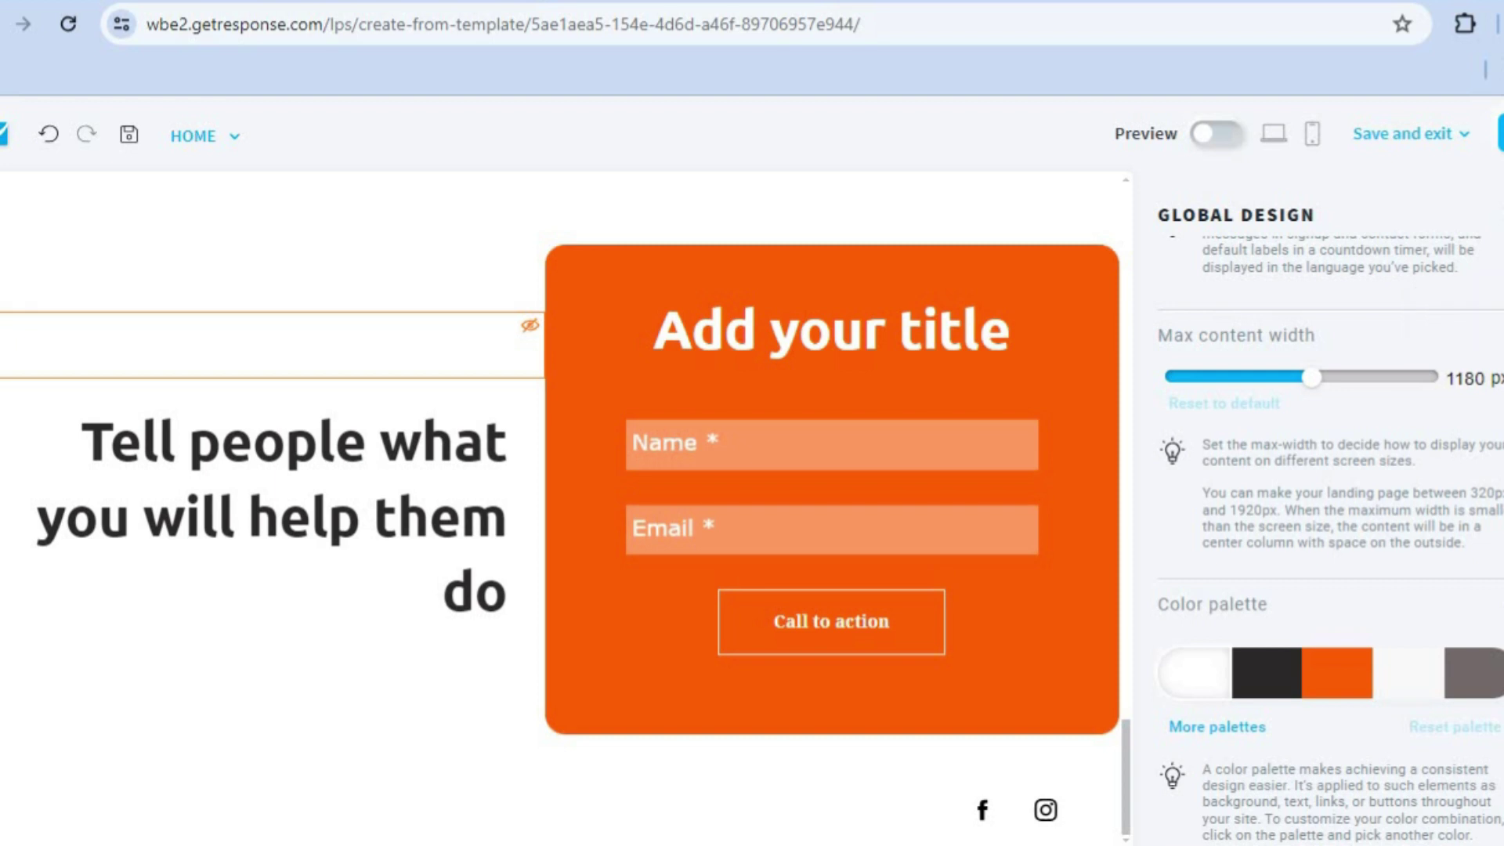
{"action": "scroll", "coordinate": [1331, 533], "scroll_direction": "down", "scroll_amount": 7}
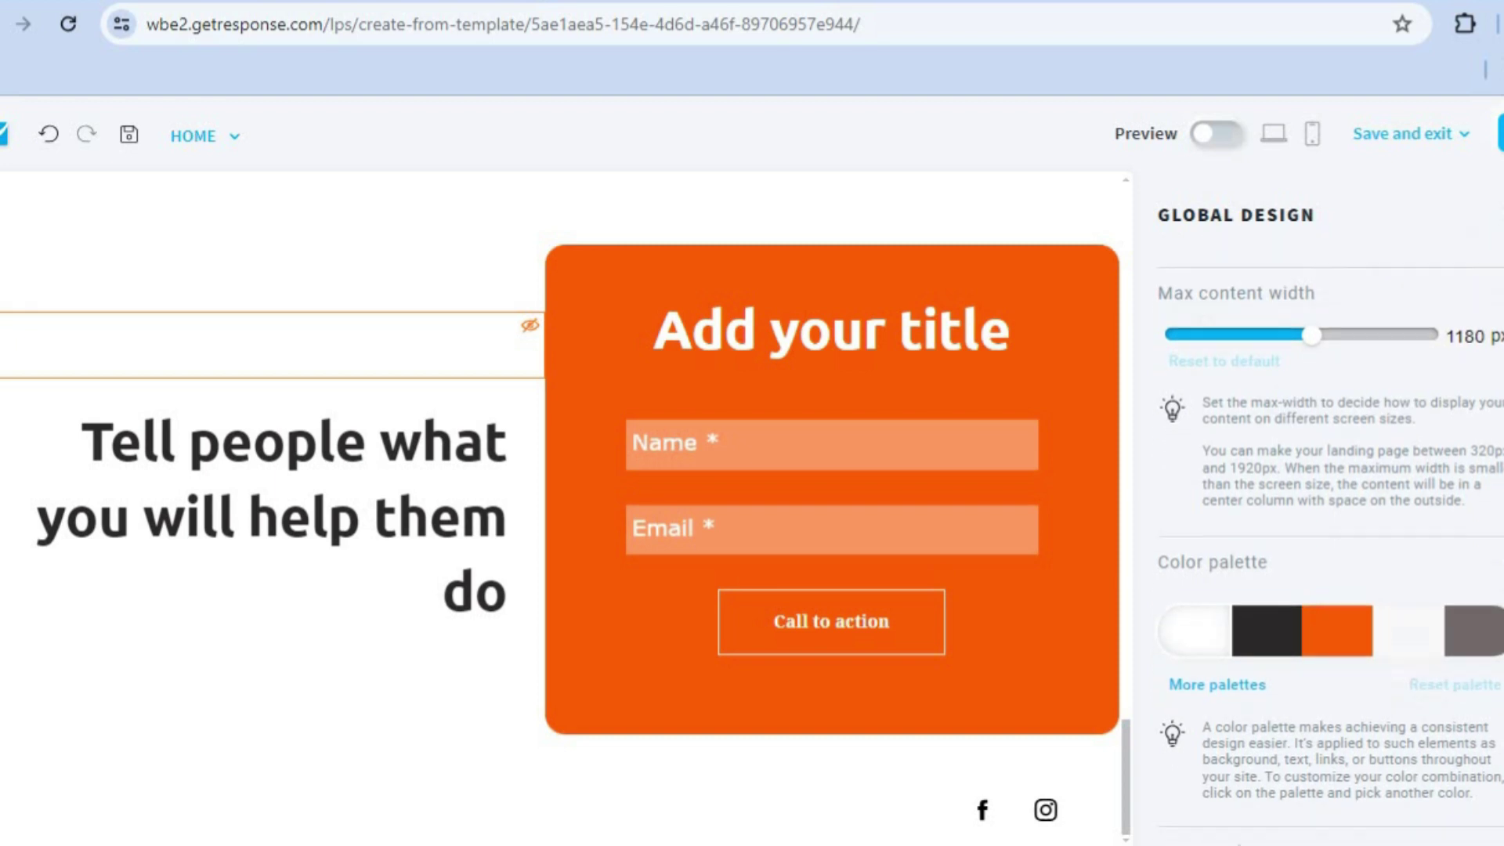
{"action": "scroll", "coordinate": [1332, 533], "scroll_direction": "down", "scroll_amount": 2}
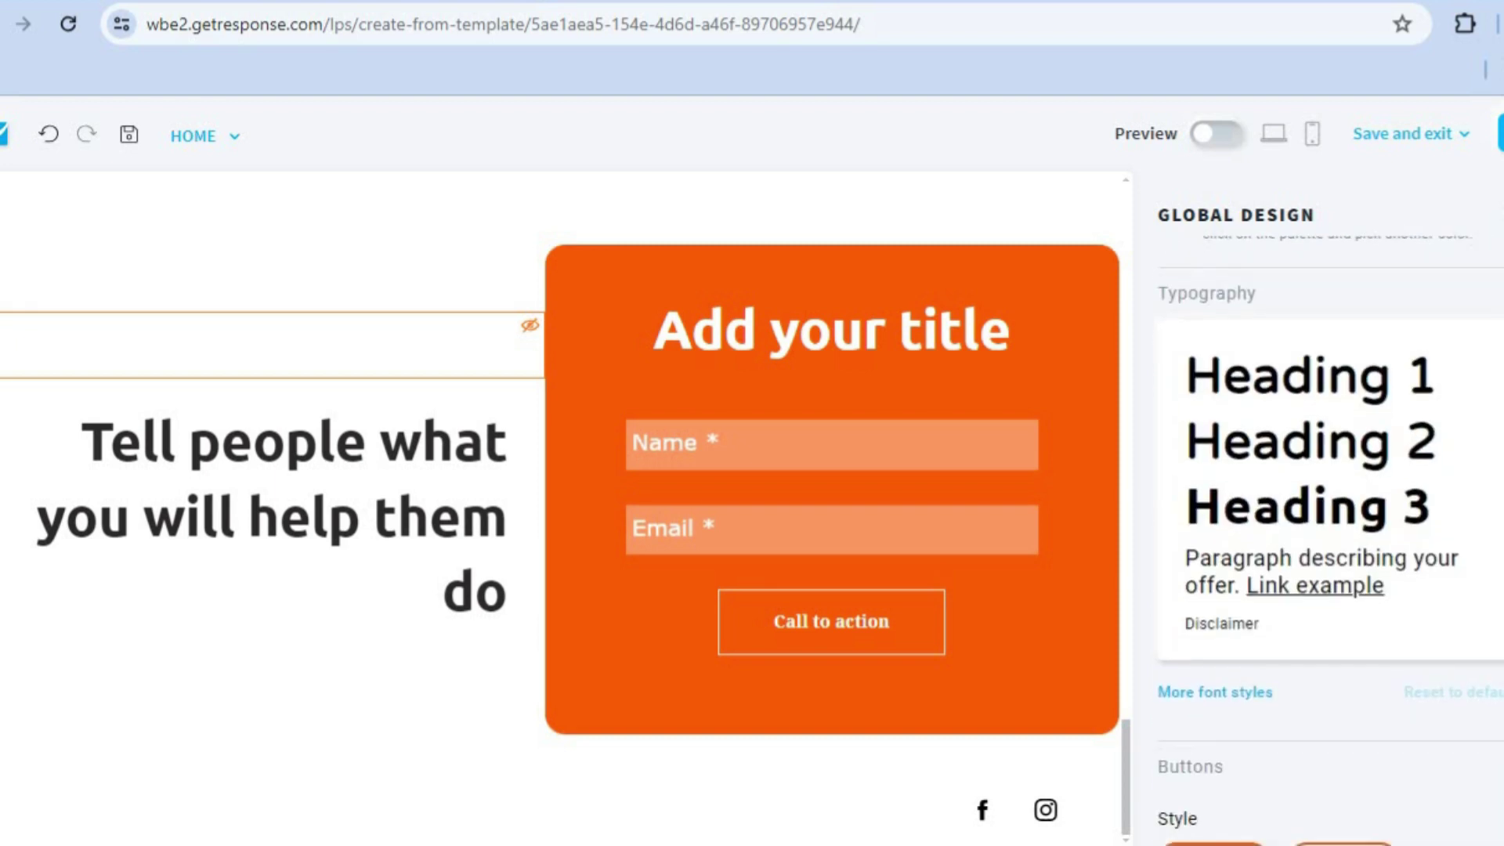
{"action": "scroll", "coordinate": [1331, 532], "scroll_direction": "down", "scroll_amount": 4}
{"action": "scroll", "coordinate": [1331, 532], "scroll_direction": "up", "scroll_amount": 12}
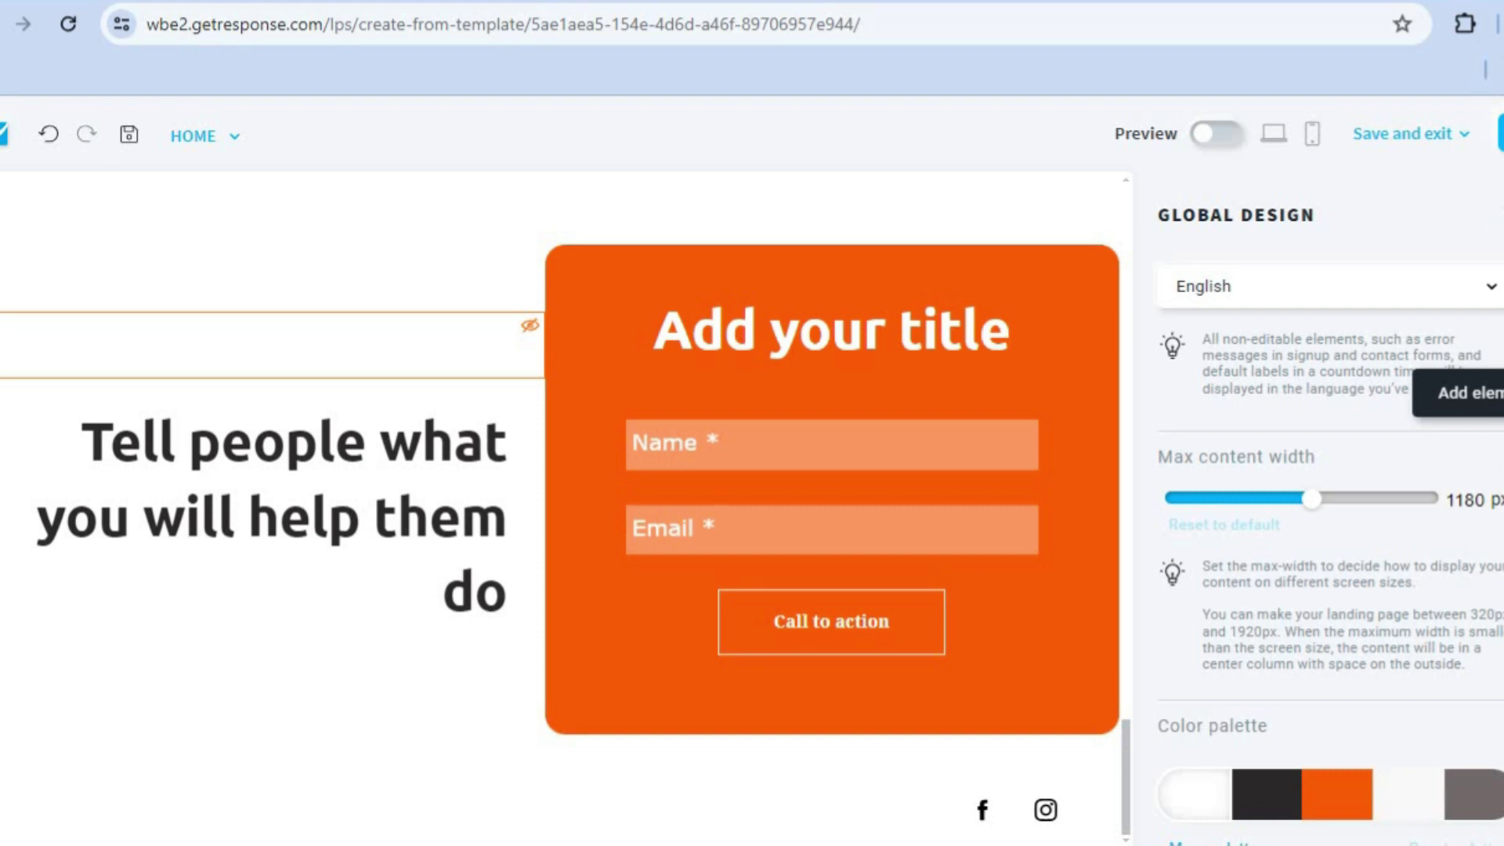
Review the basic, advanced and ecommerce elements that can be added to the page
{"action": "left_click", "coordinate": [1500, 393]}
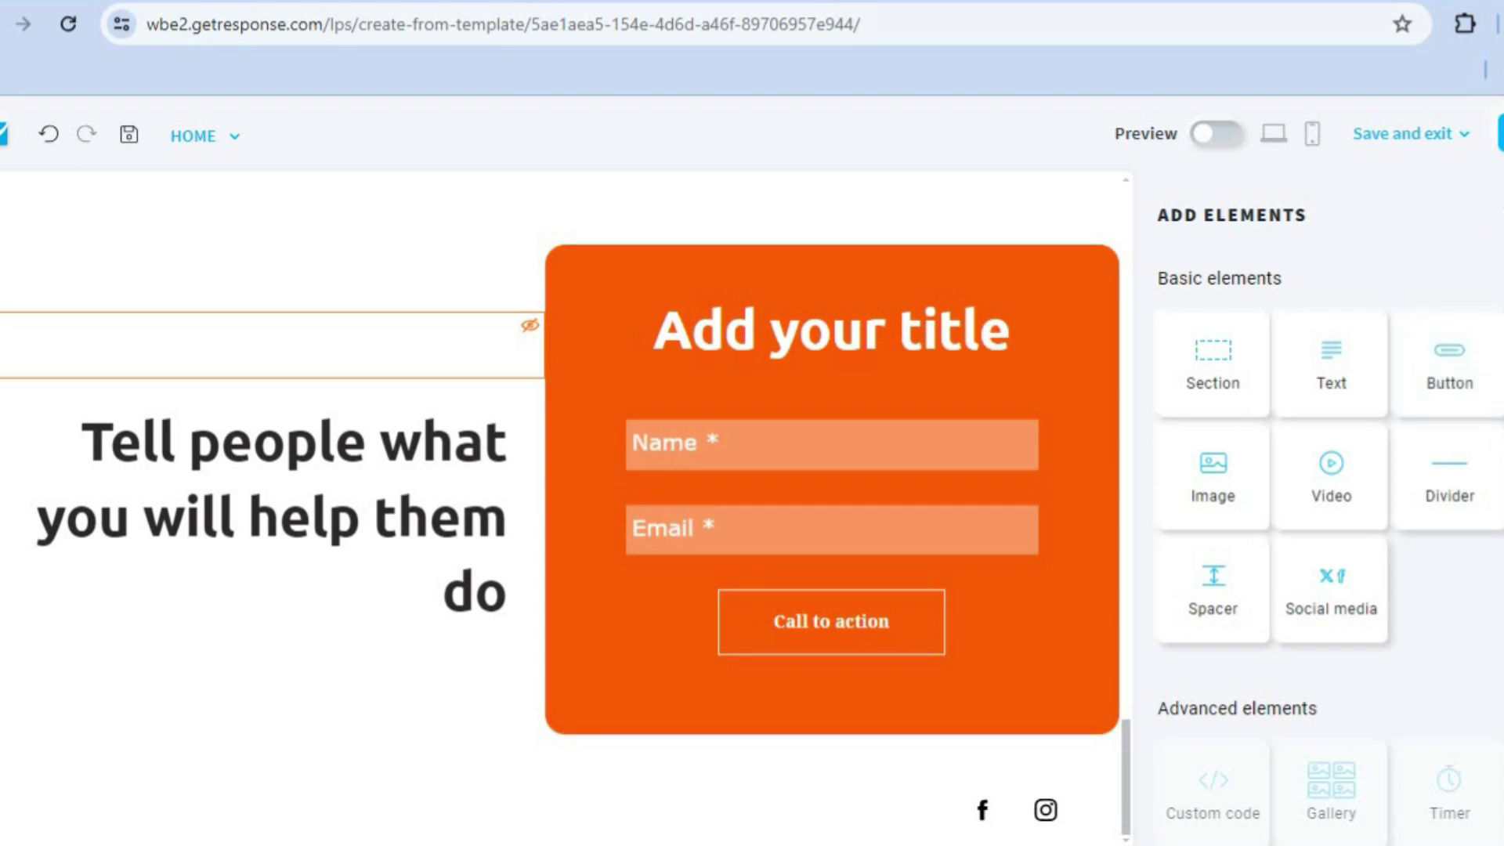
{"action": "scroll", "coordinate": [1213, 478], "scroll_direction": "down", "scroll_amount": 5}
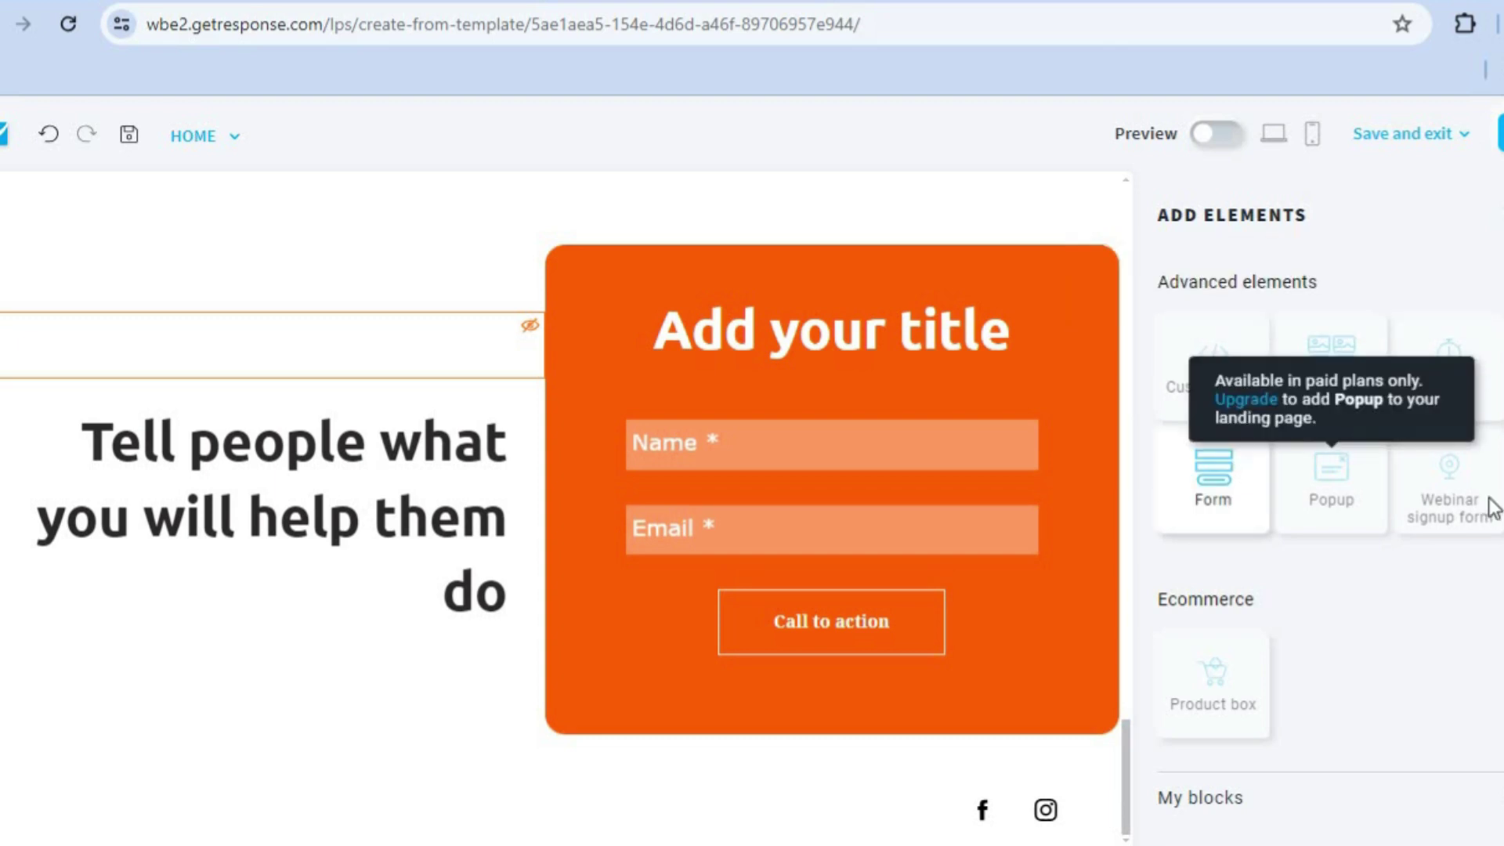
{"action": "scroll", "coordinate": [1332, 470], "scroll_direction": "up", "scroll_amount": 5}
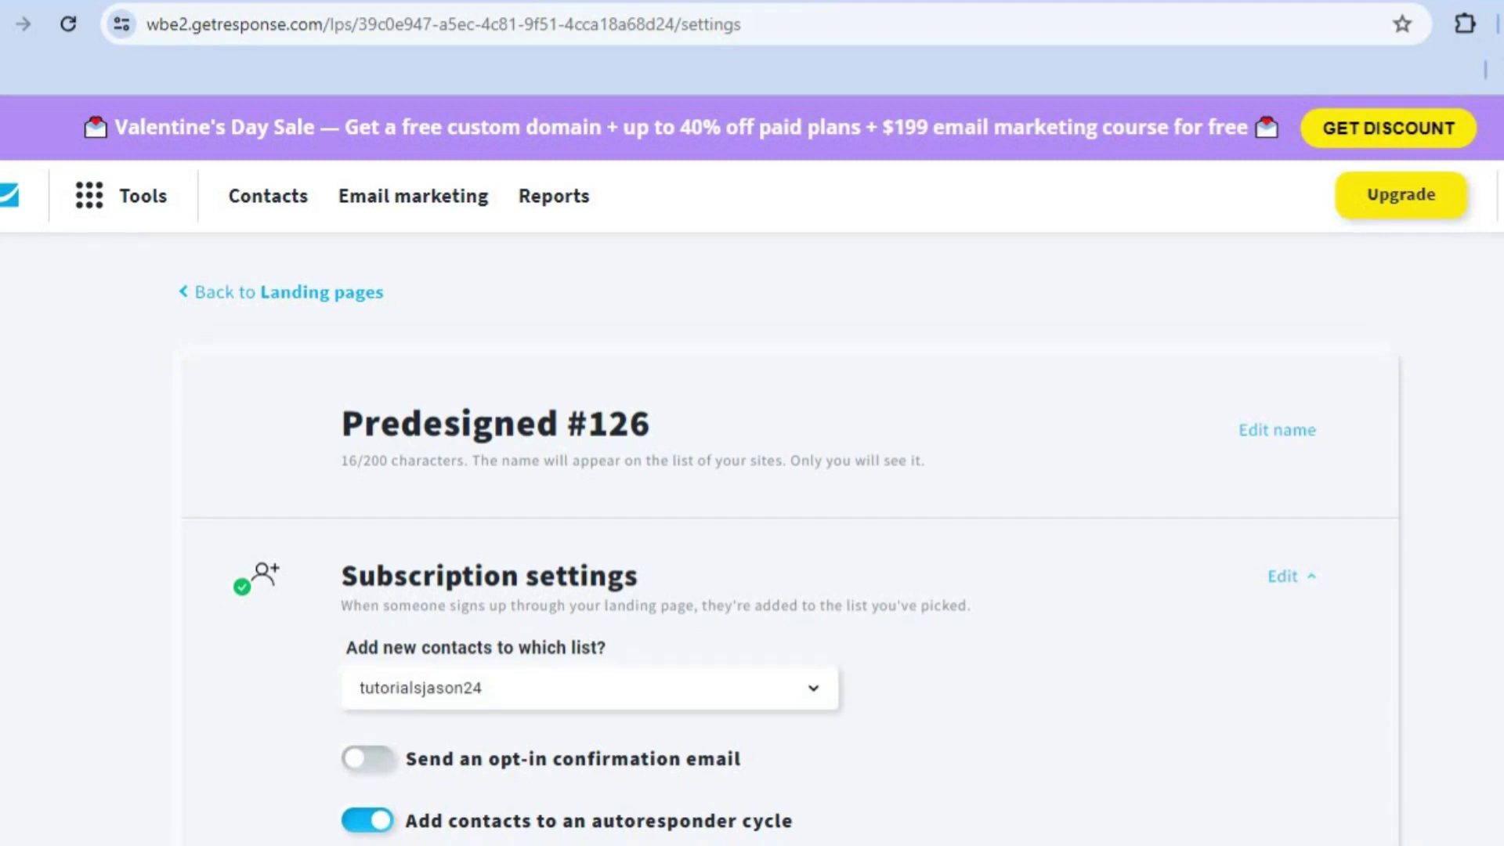
Turn on the cookie consent banner in the landing page settings
{"action": "scroll", "coordinate": [752, 501], "scroll_direction": "down", "scroll_amount": 3}
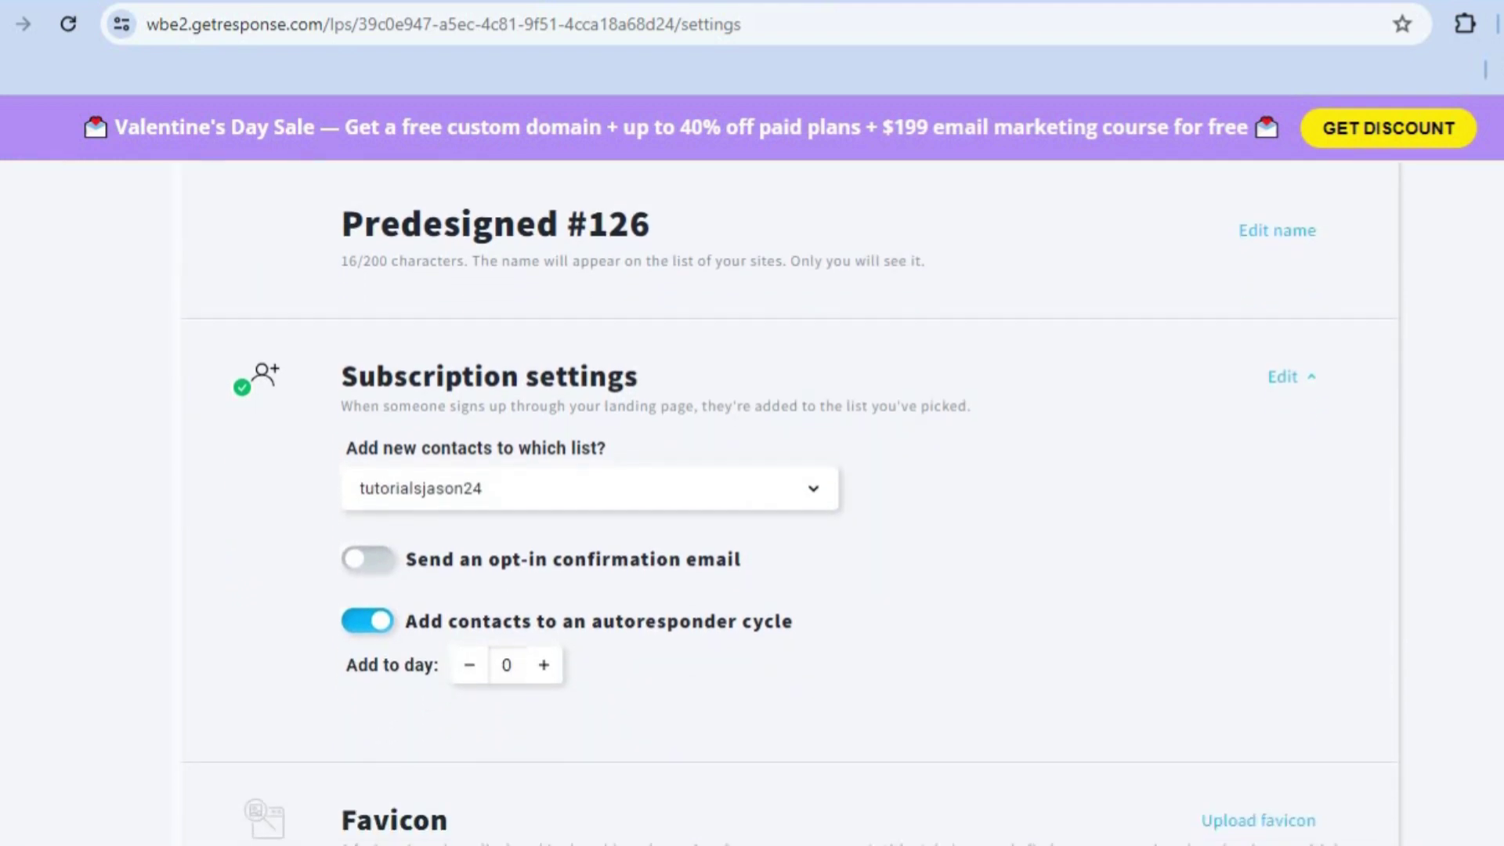
{"action": "scroll", "coordinate": [752, 501], "scroll_direction": "down", "scroll_amount": 3}
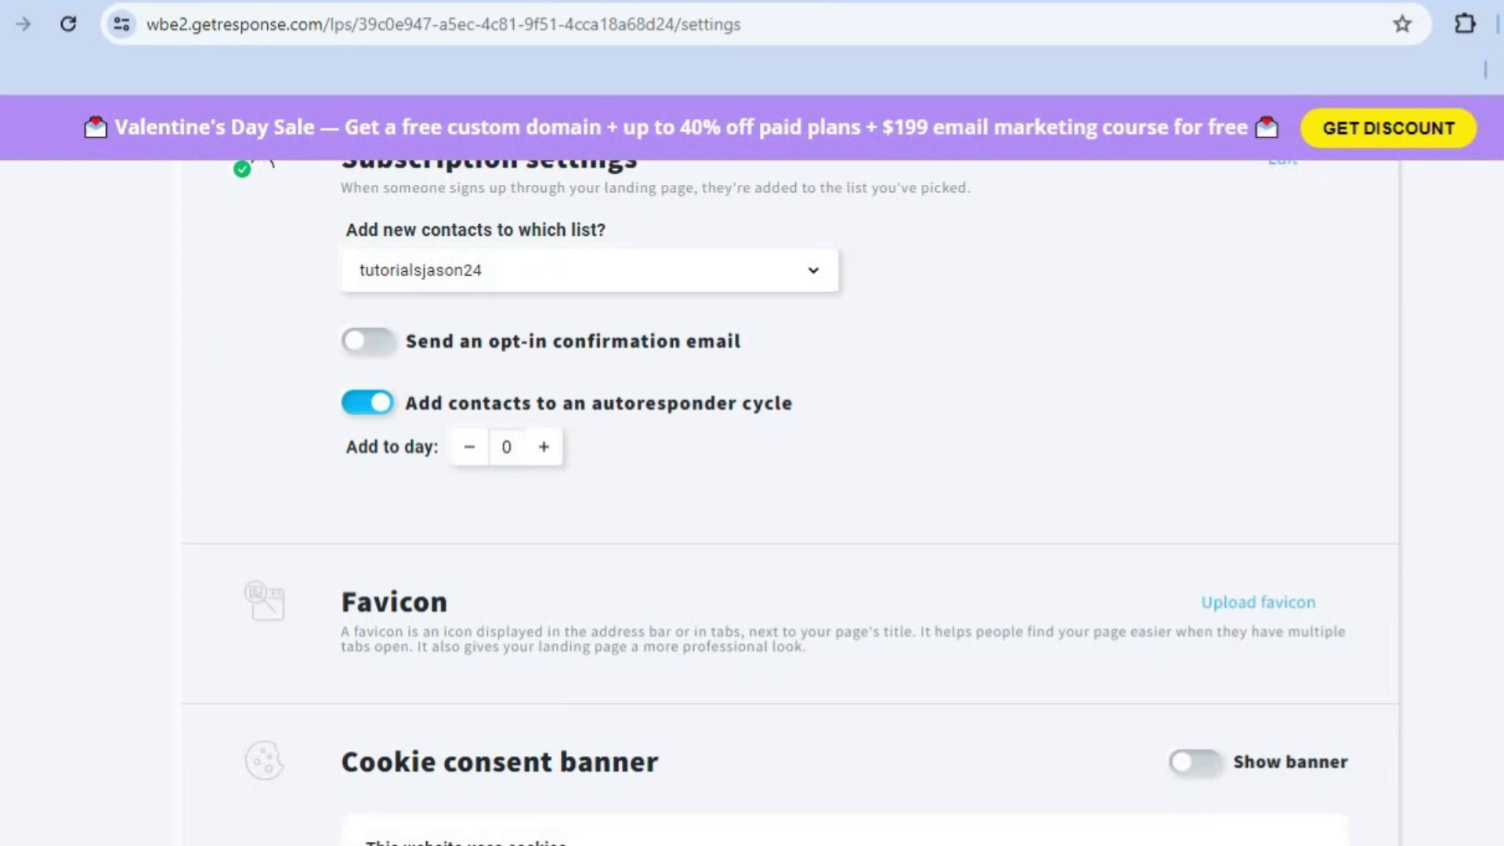
{"action": "scroll", "coordinate": [766, 429], "scroll_direction": "down", "scroll_amount": 1}
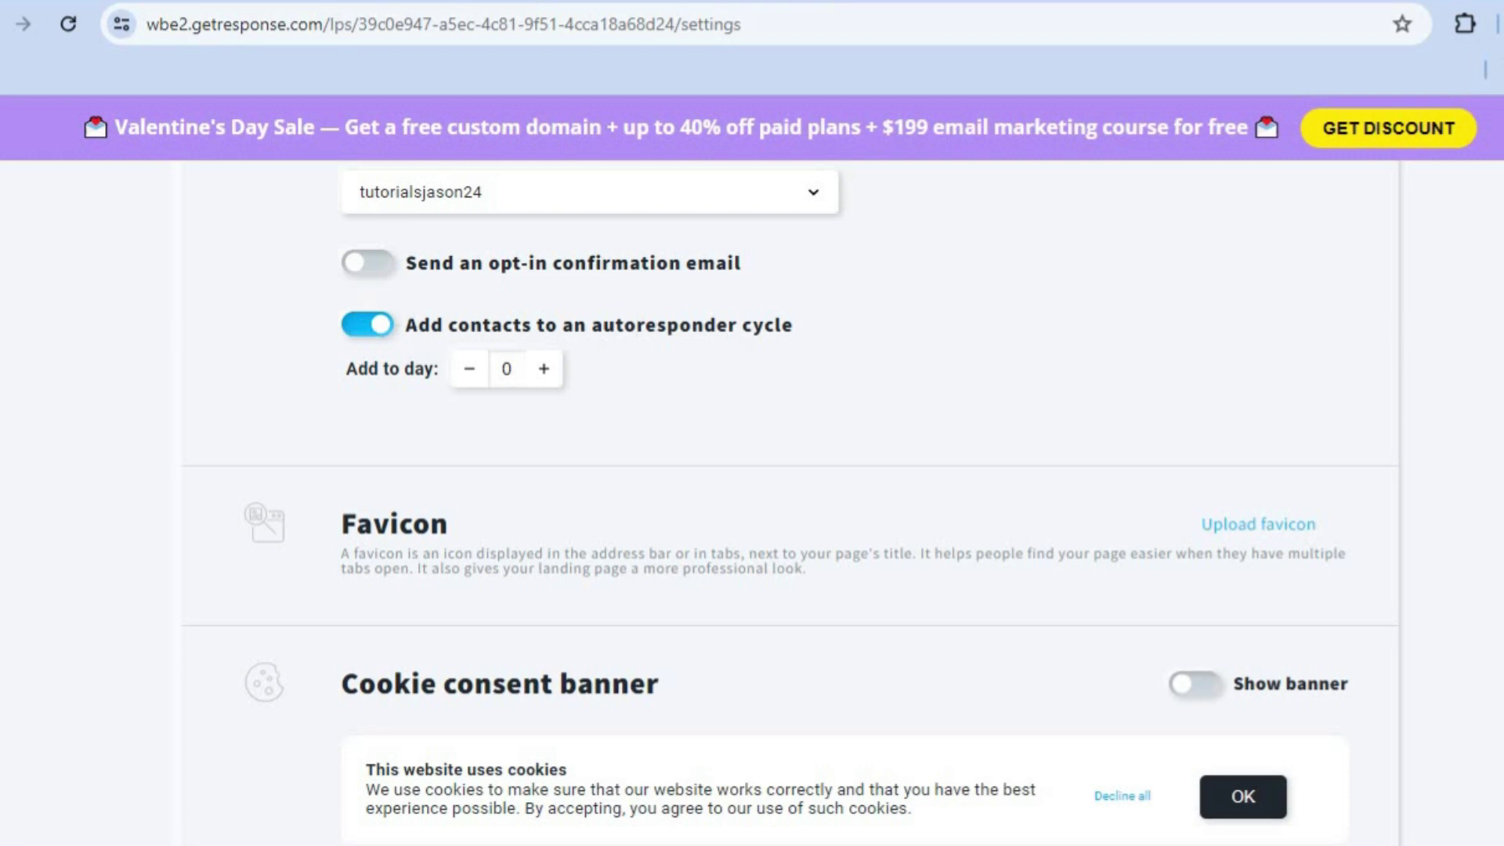
{"action": "scroll", "coordinate": [791, 501], "scroll_direction": "down", "scroll_amount": 2}
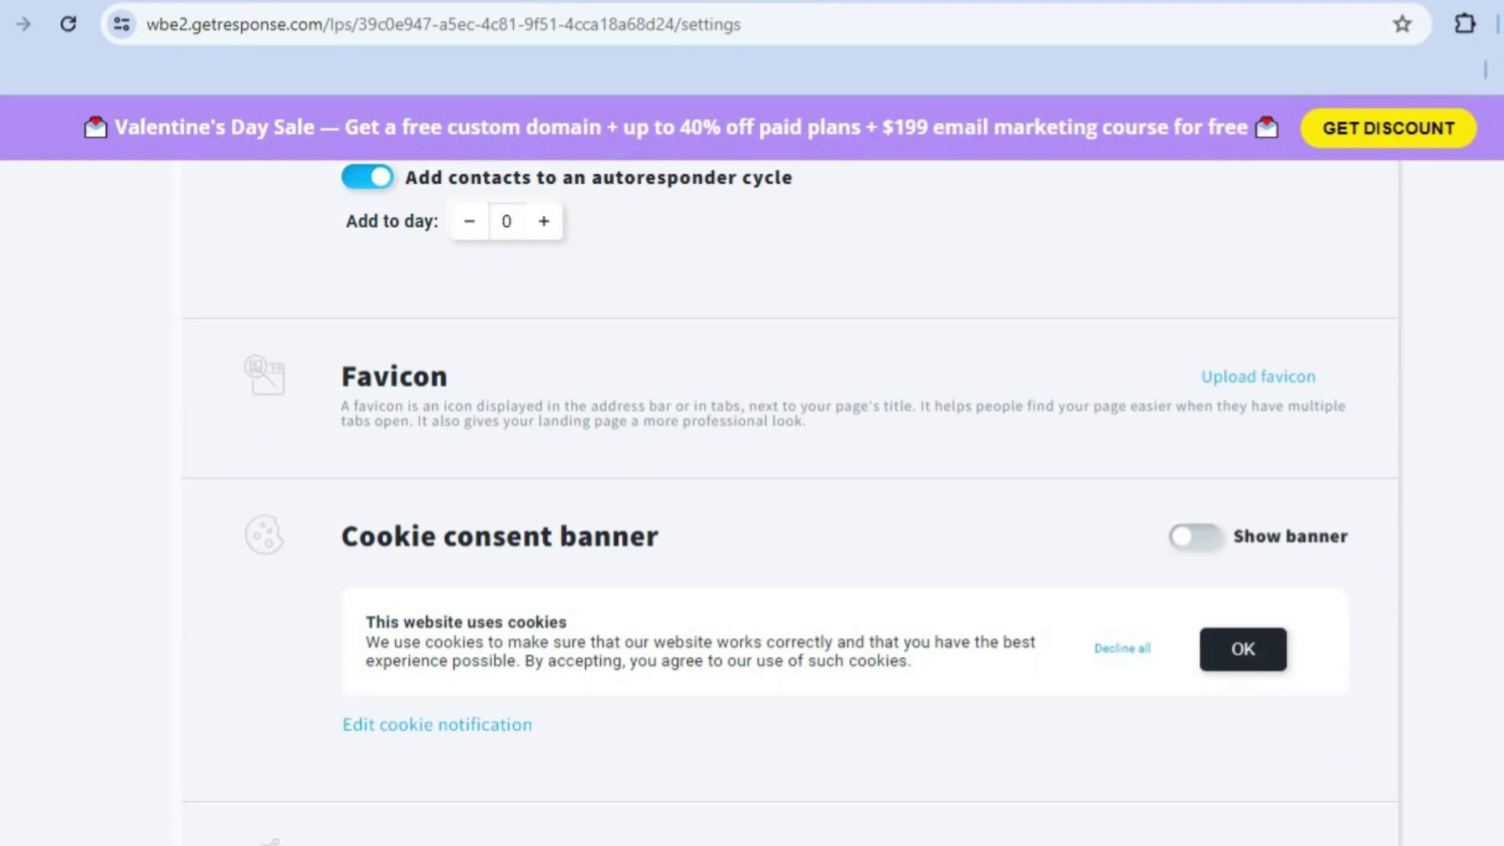
{"action": "scroll", "coordinate": [790, 501], "scroll_direction": "down", "scroll_amount": 3}
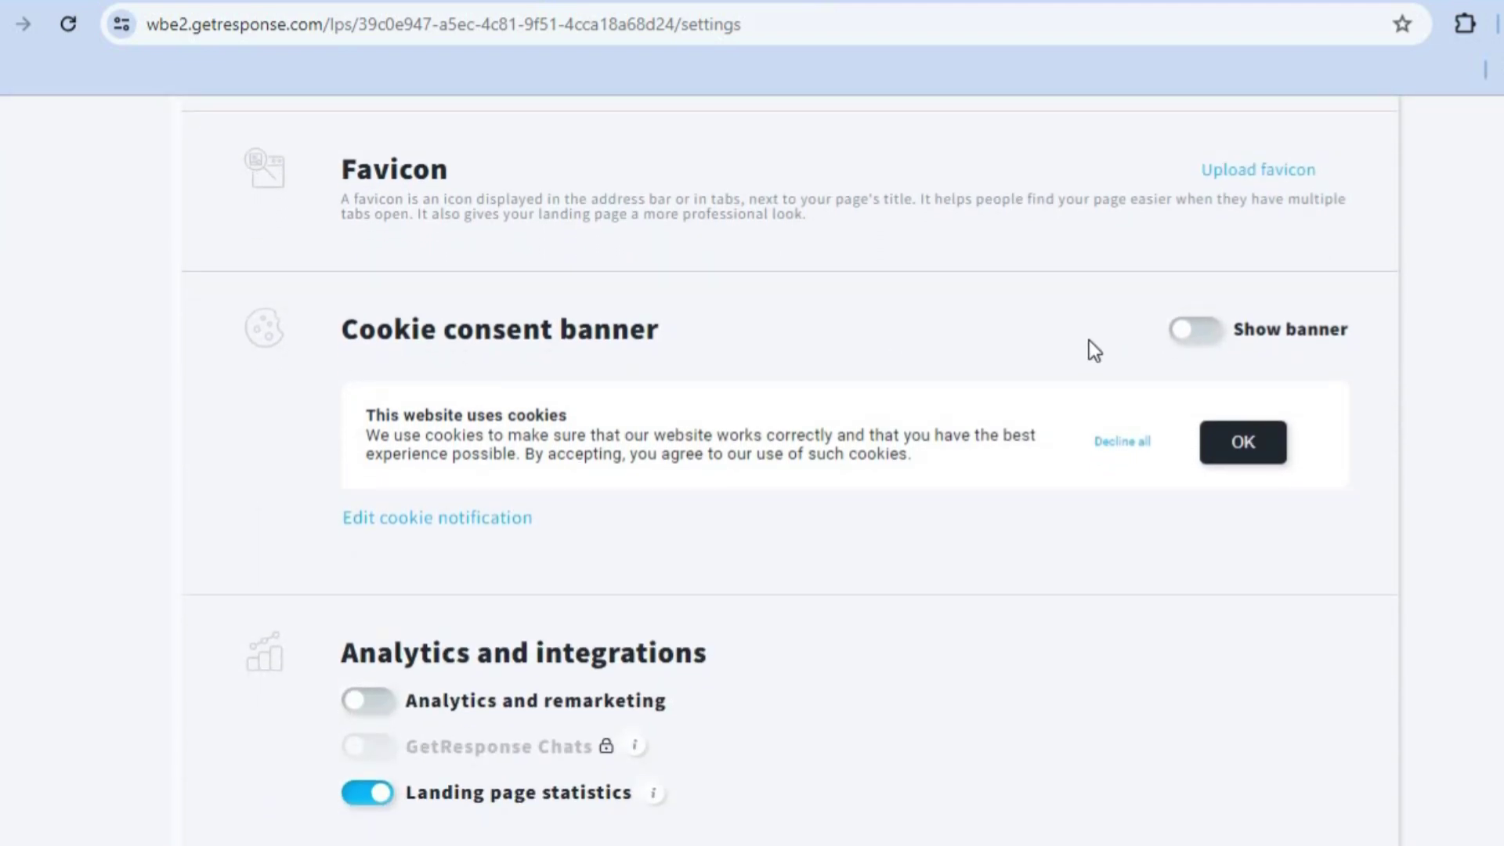
{"action": "left_click", "coordinate": [1212, 339]}
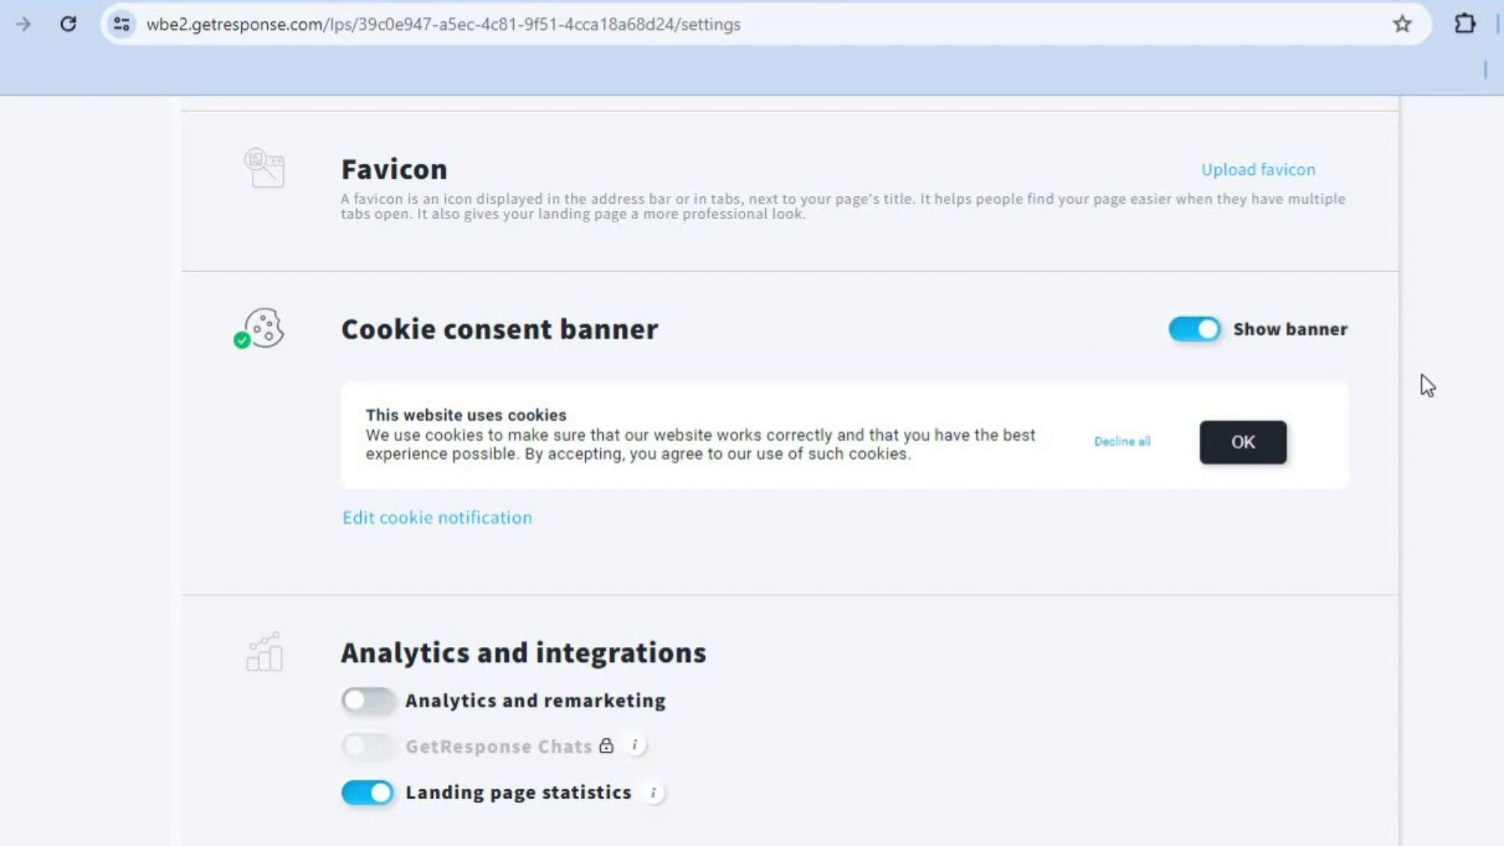
Review the analytics and web push notification settings and the fields of the business information form, without saving anything
{"action": "scroll", "coordinate": [1214, 477], "scroll_direction": "down", "scroll_amount": 2}
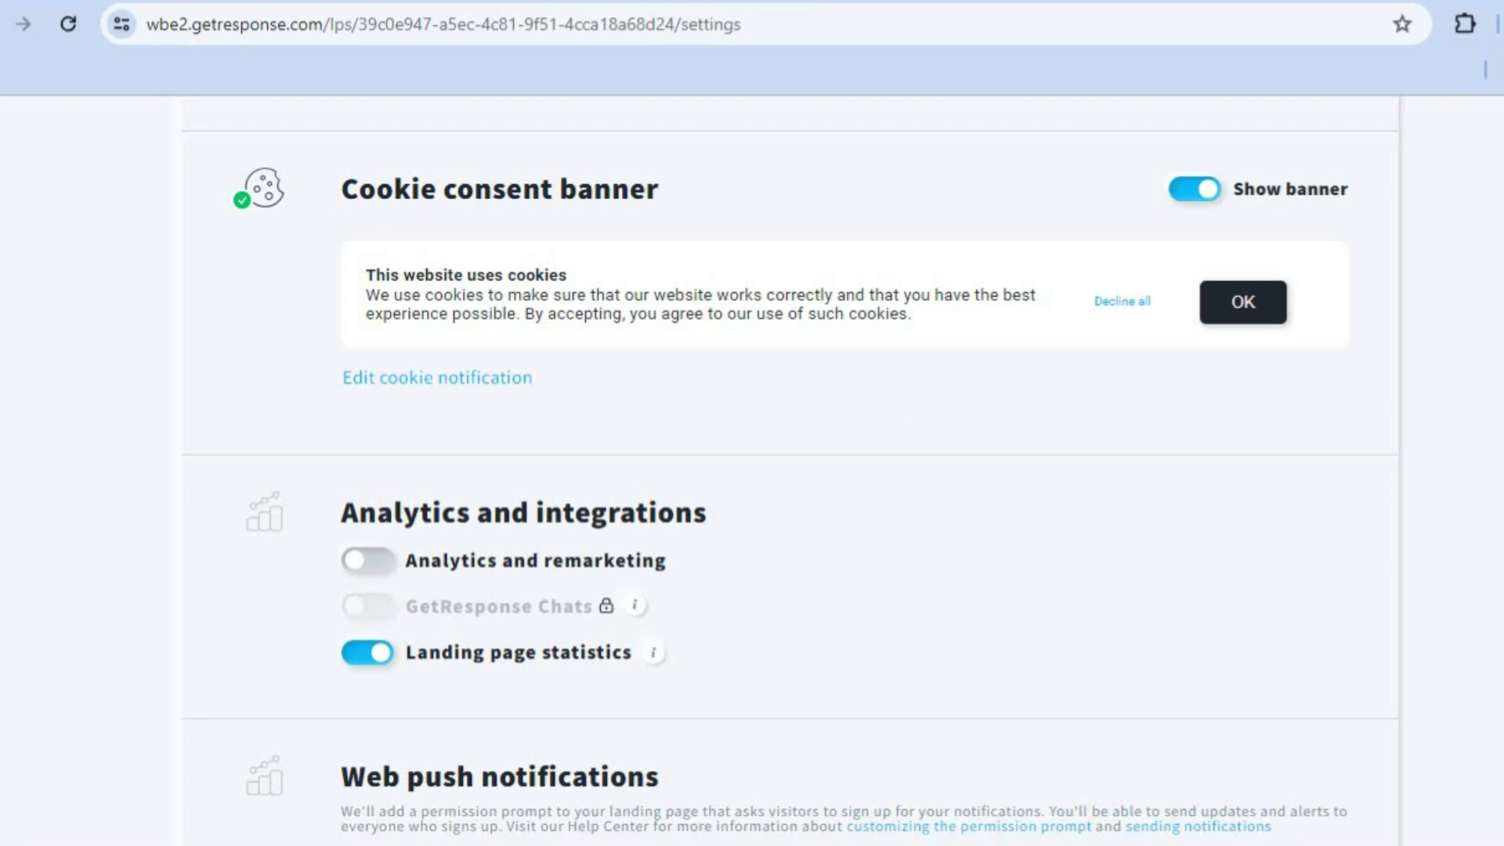
{"action": "scroll", "coordinate": [791, 470], "scroll_direction": "down", "scroll_amount": 5}
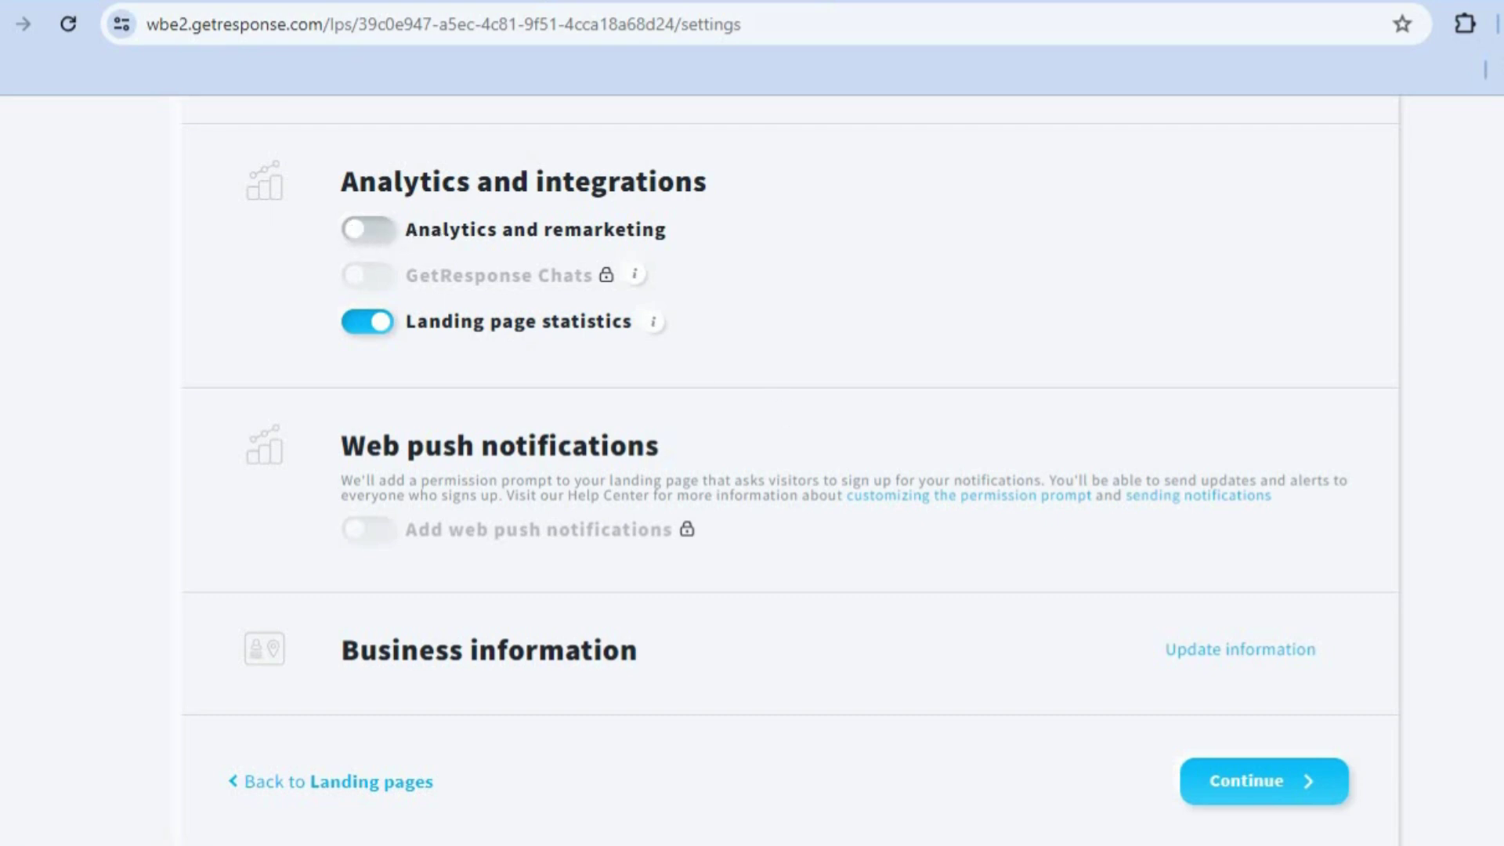
{"action": "scroll", "coordinate": [752, 470], "scroll_direction": "down", "scroll_amount": 2}
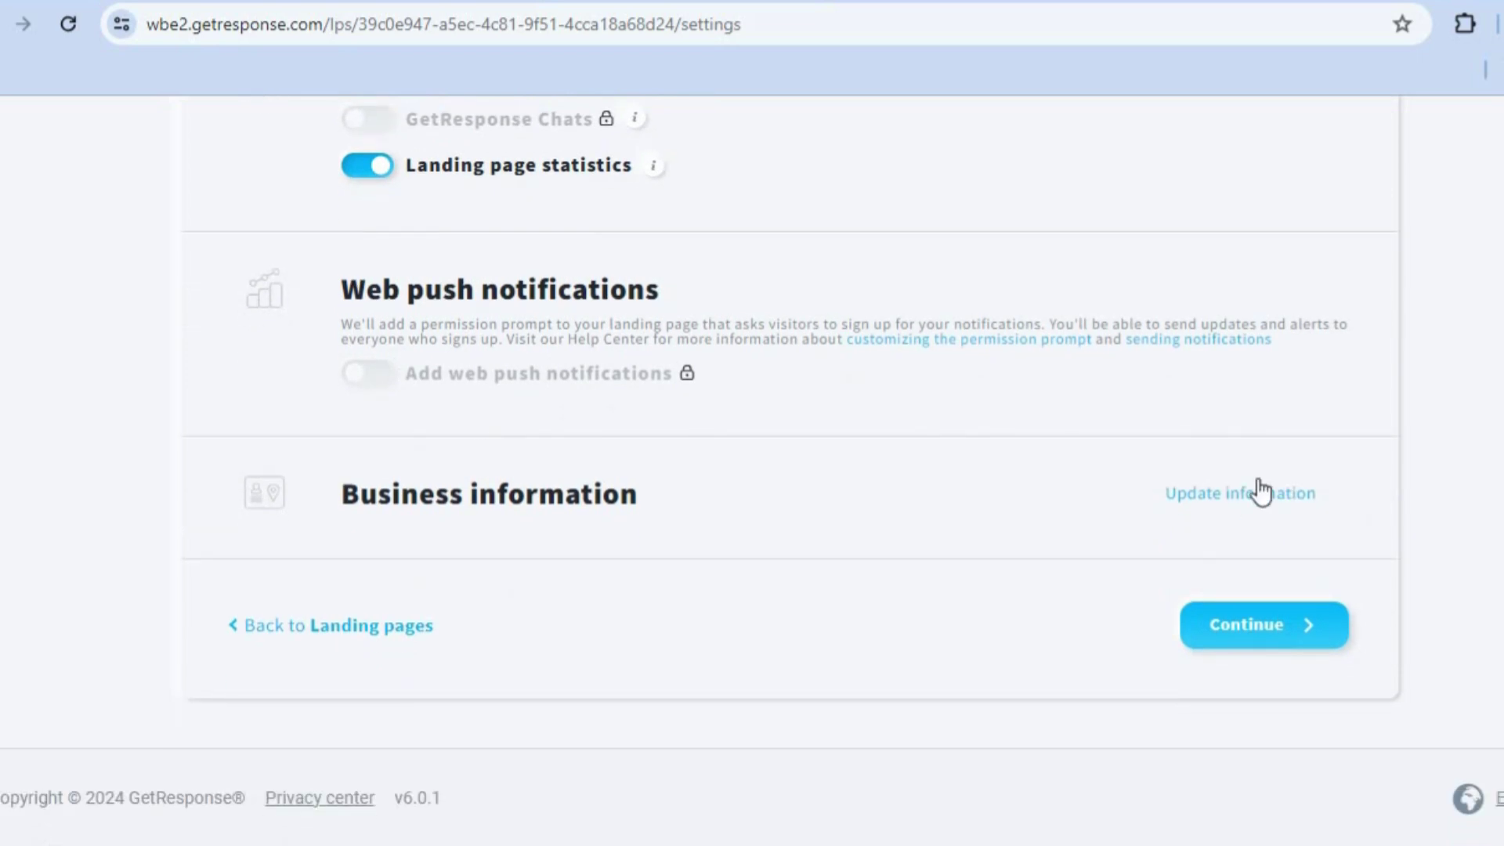
{"action": "left_click", "coordinate": [1246, 501]}
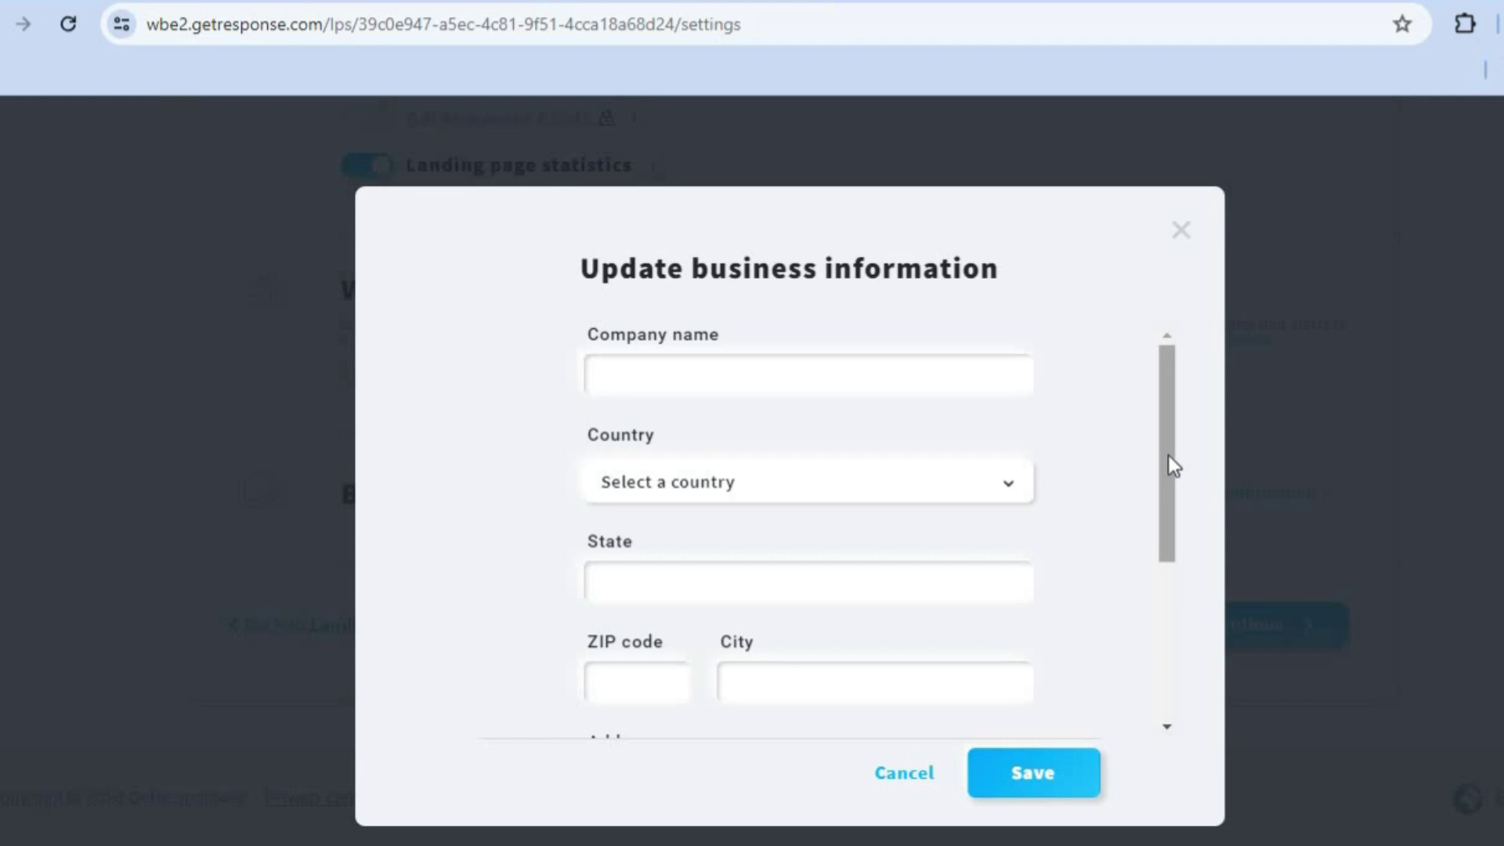
{"action": "left_click_drag", "start_coordinate": [1168, 455], "coordinate": [1164, 622]}
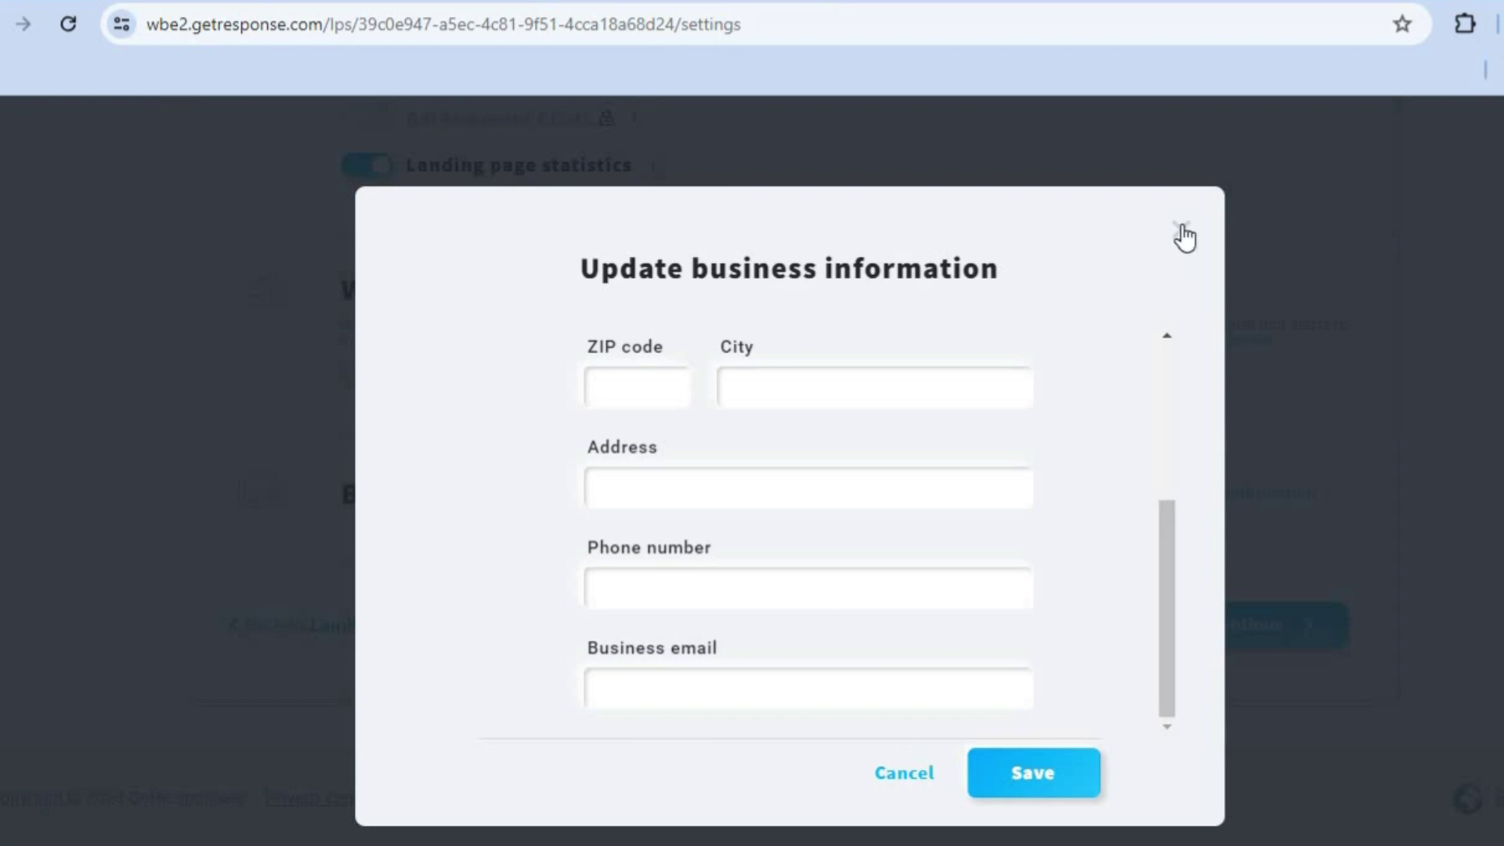
{"action": "left_click", "coordinate": [1183, 230]}
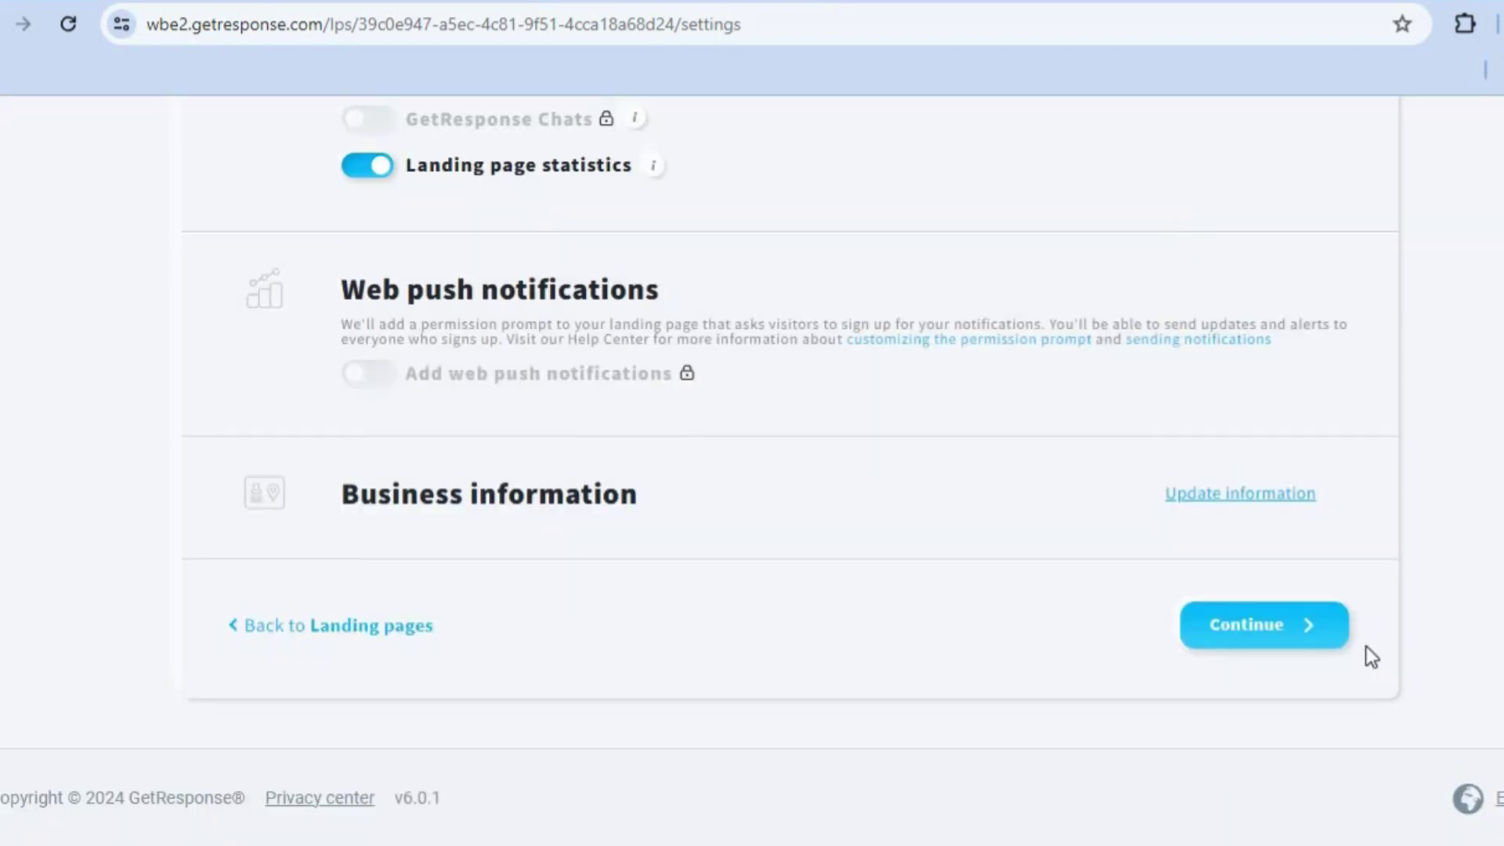
Continue to the name and domain settings and publish the landing page on the free domain predesigned-126-76516.grwebsite.com
{"action": "left_click", "coordinate": [1268, 624]}
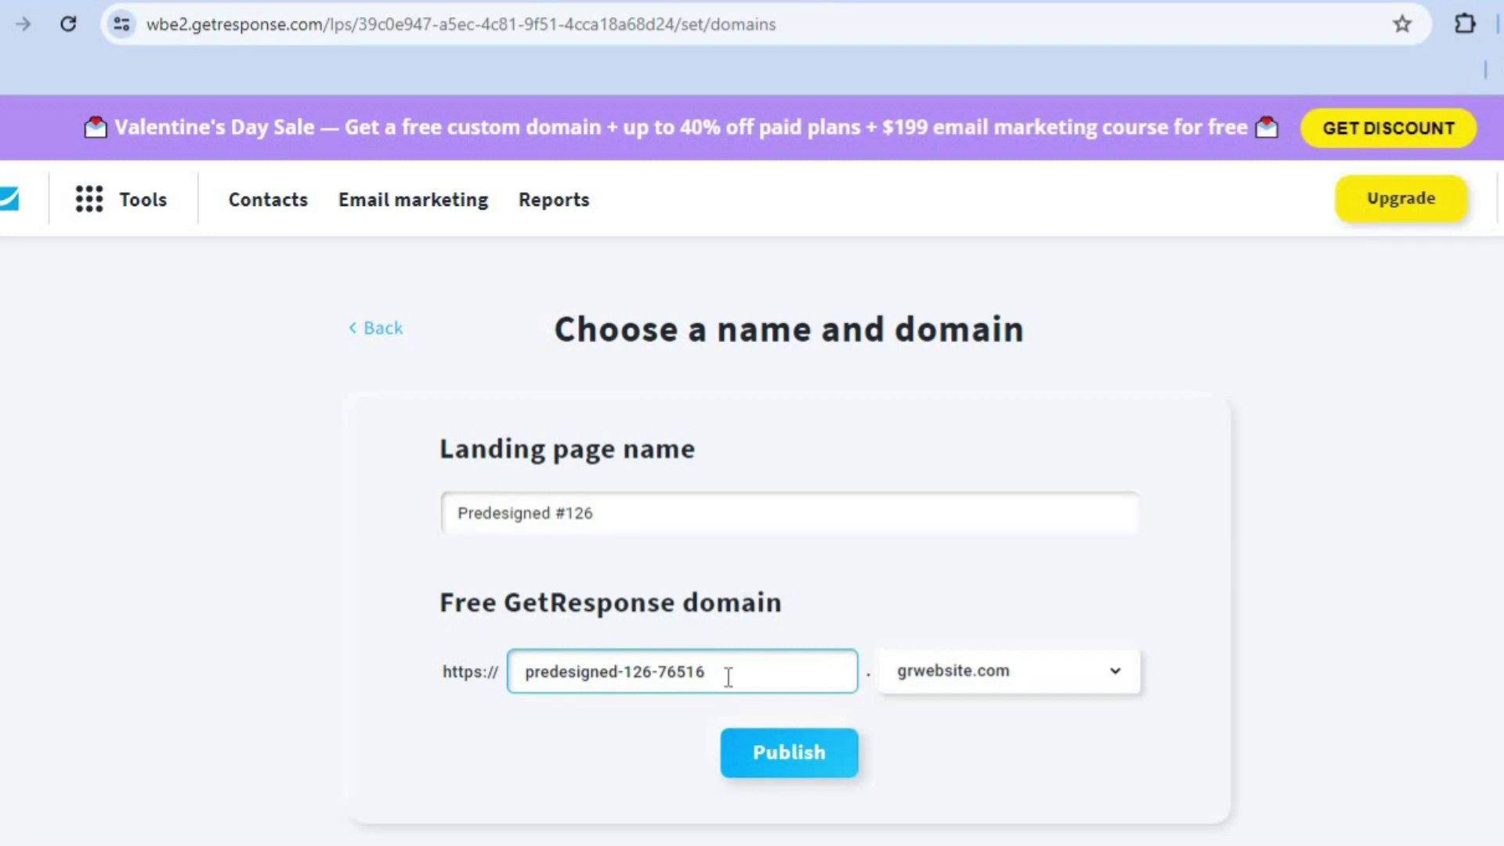
{"action": "left_click", "coordinate": [1036, 686]}
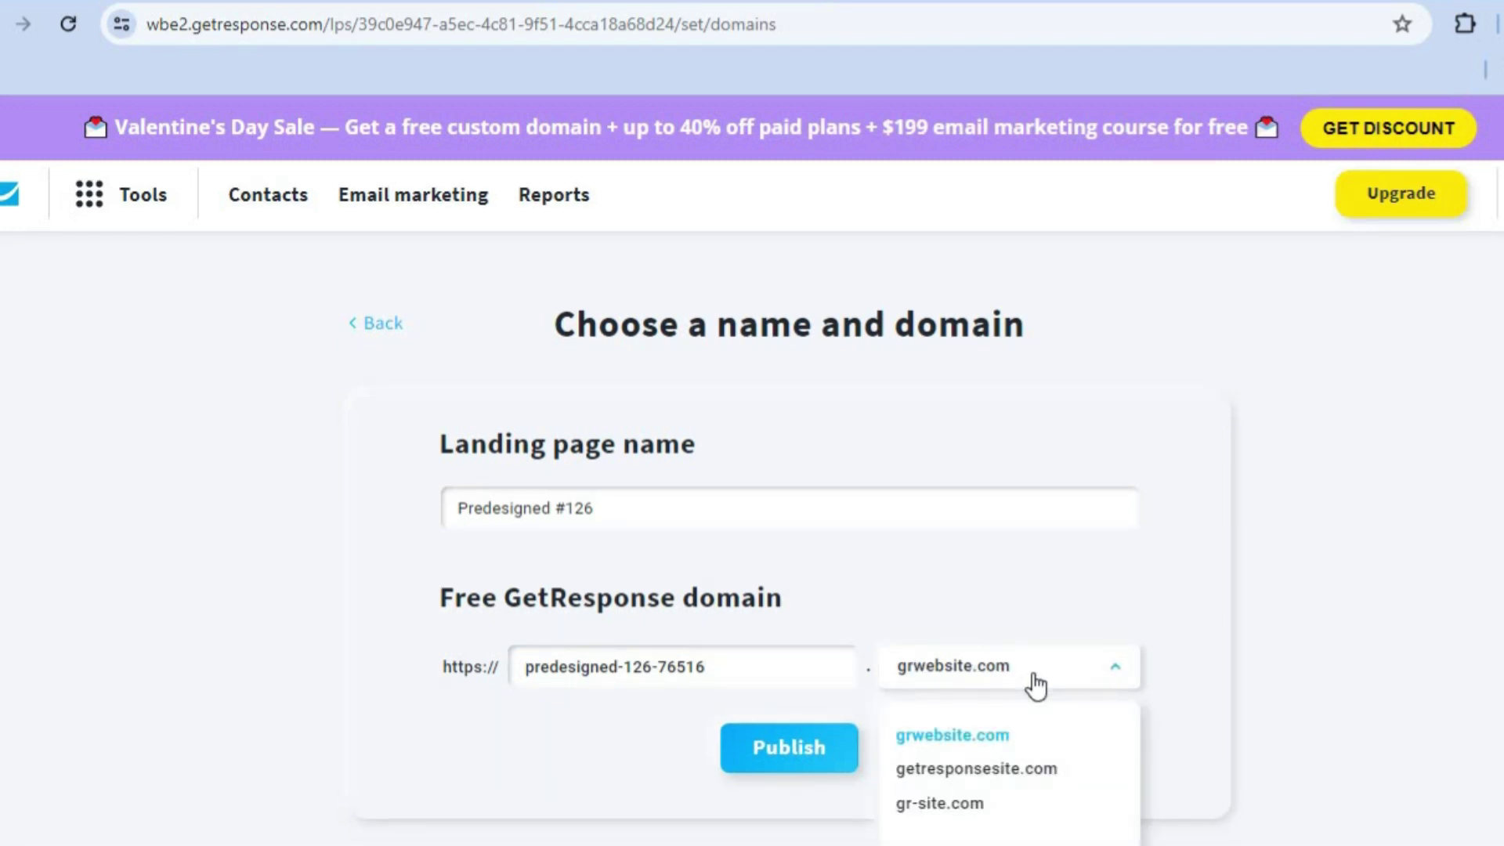
{"action": "left_click", "coordinate": [1036, 686]}
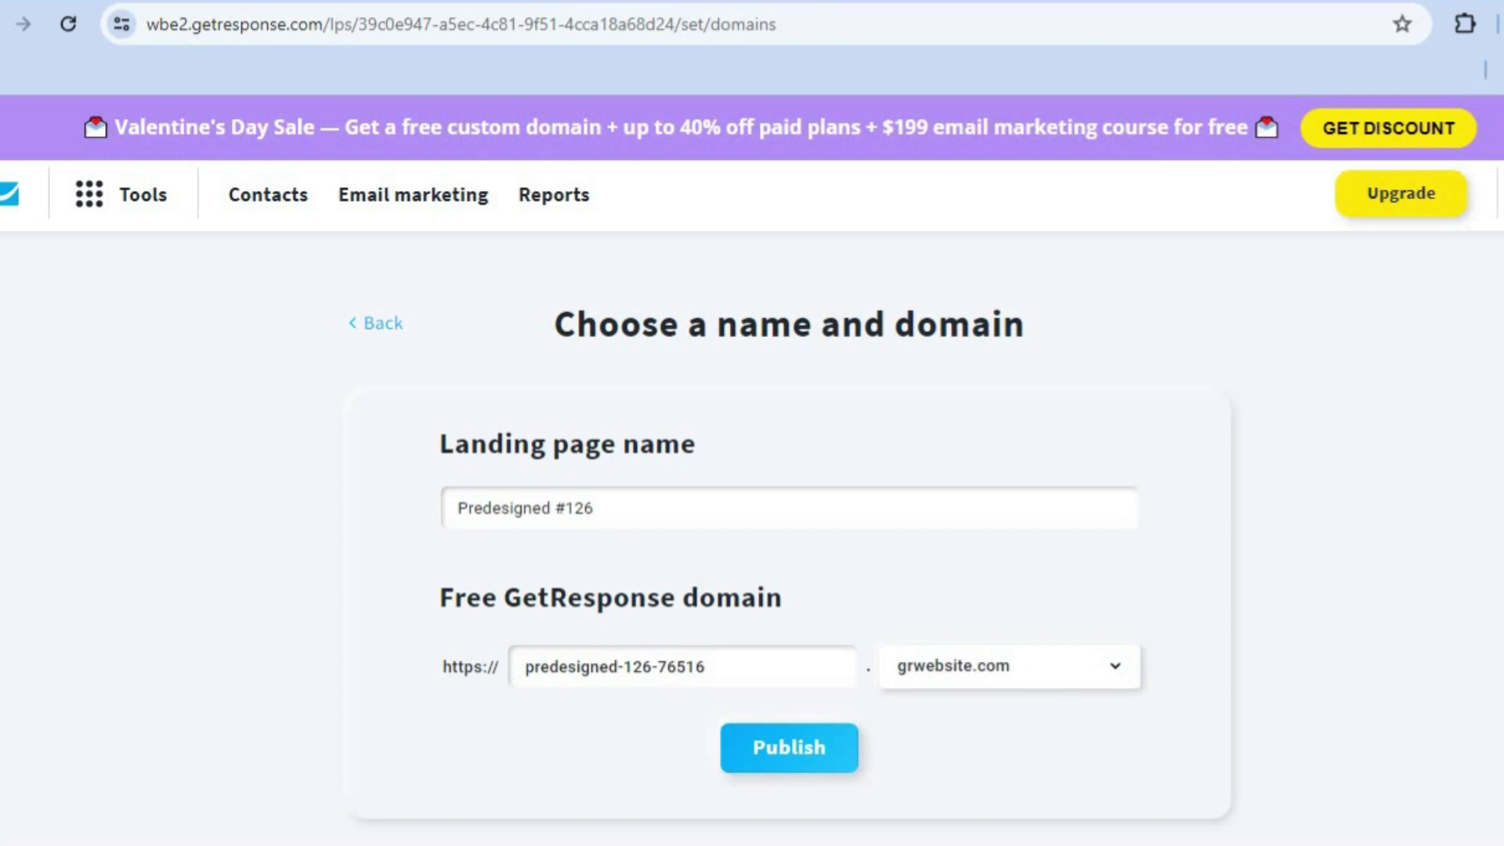
{"action": "scroll", "coordinate": [1037, 601], "scroll_direction": "down", "scroll_amount": 3}
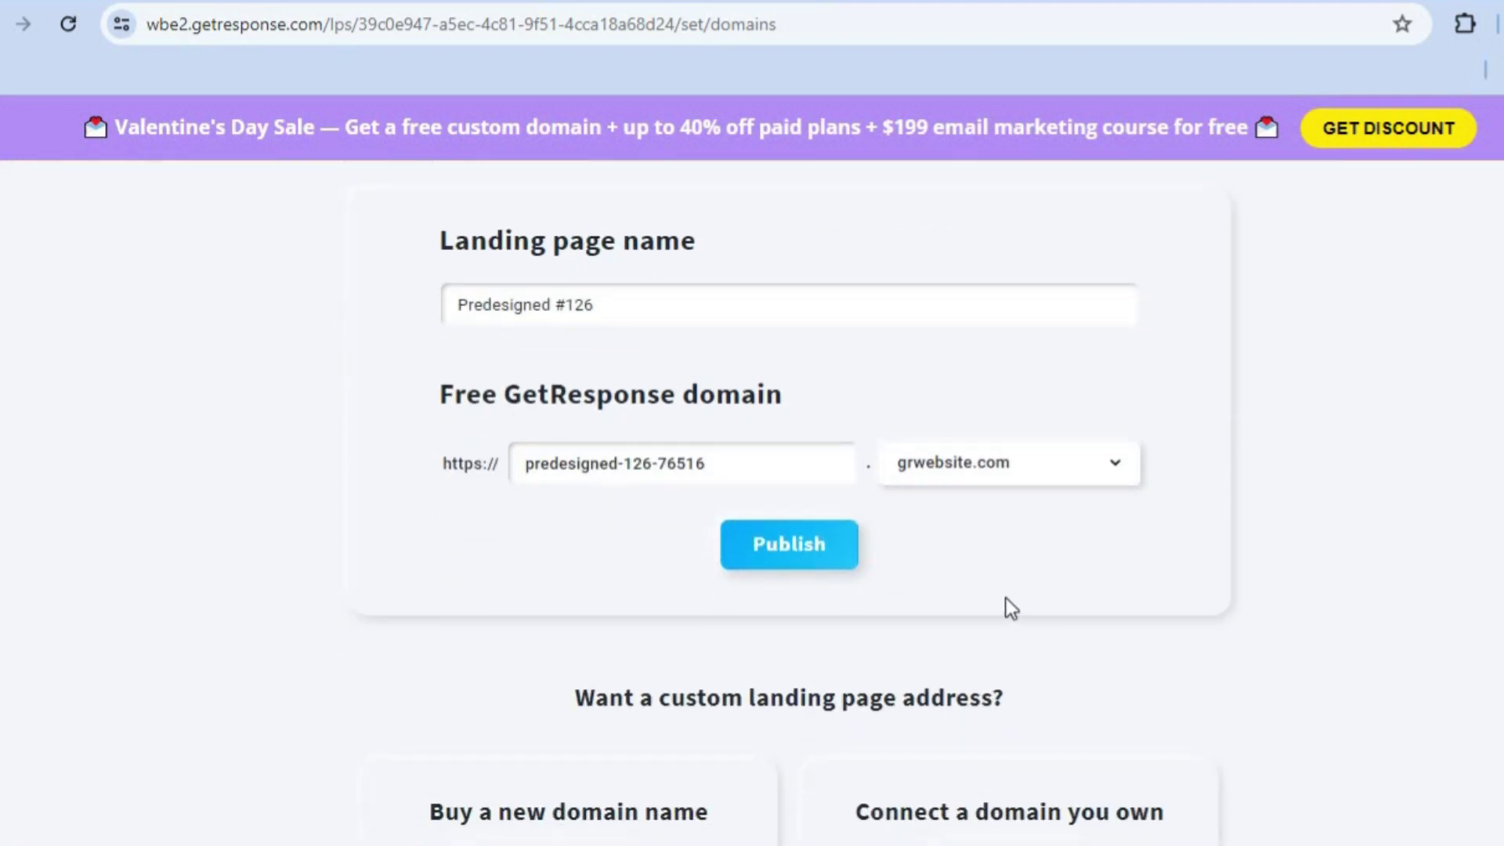
{"action": "left_click", "coordinate": [801, 565]}
{"action": "scroll", "coordinate": [796, 509], "scroll_direction": "down", "scroll_amount": 3}
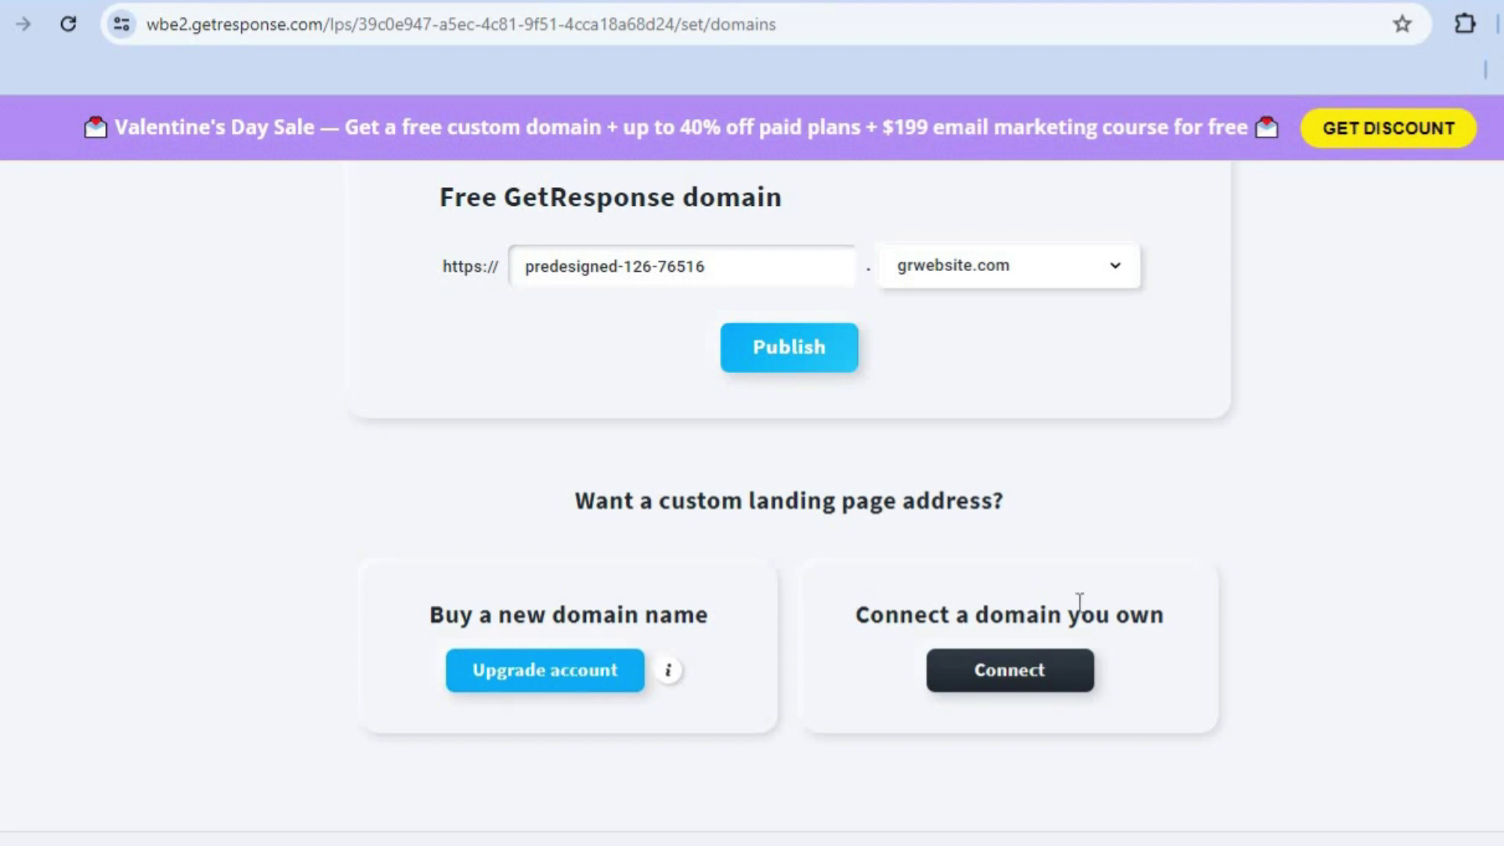
{"action": "left_click", "coordinate": [1005, 679]}
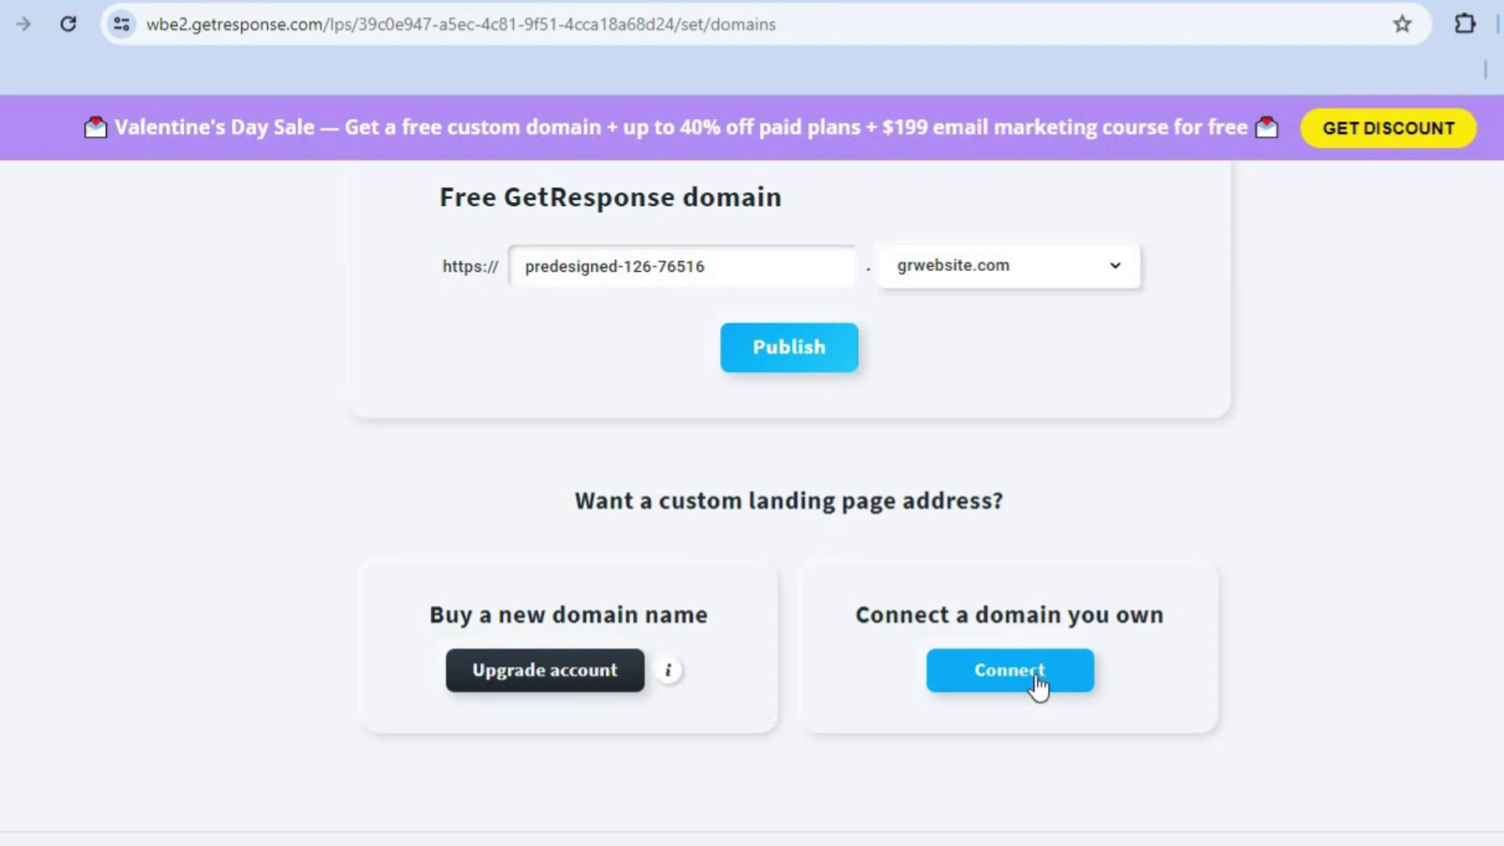
{"action": "left_click", "coordinate": [782, 361]}
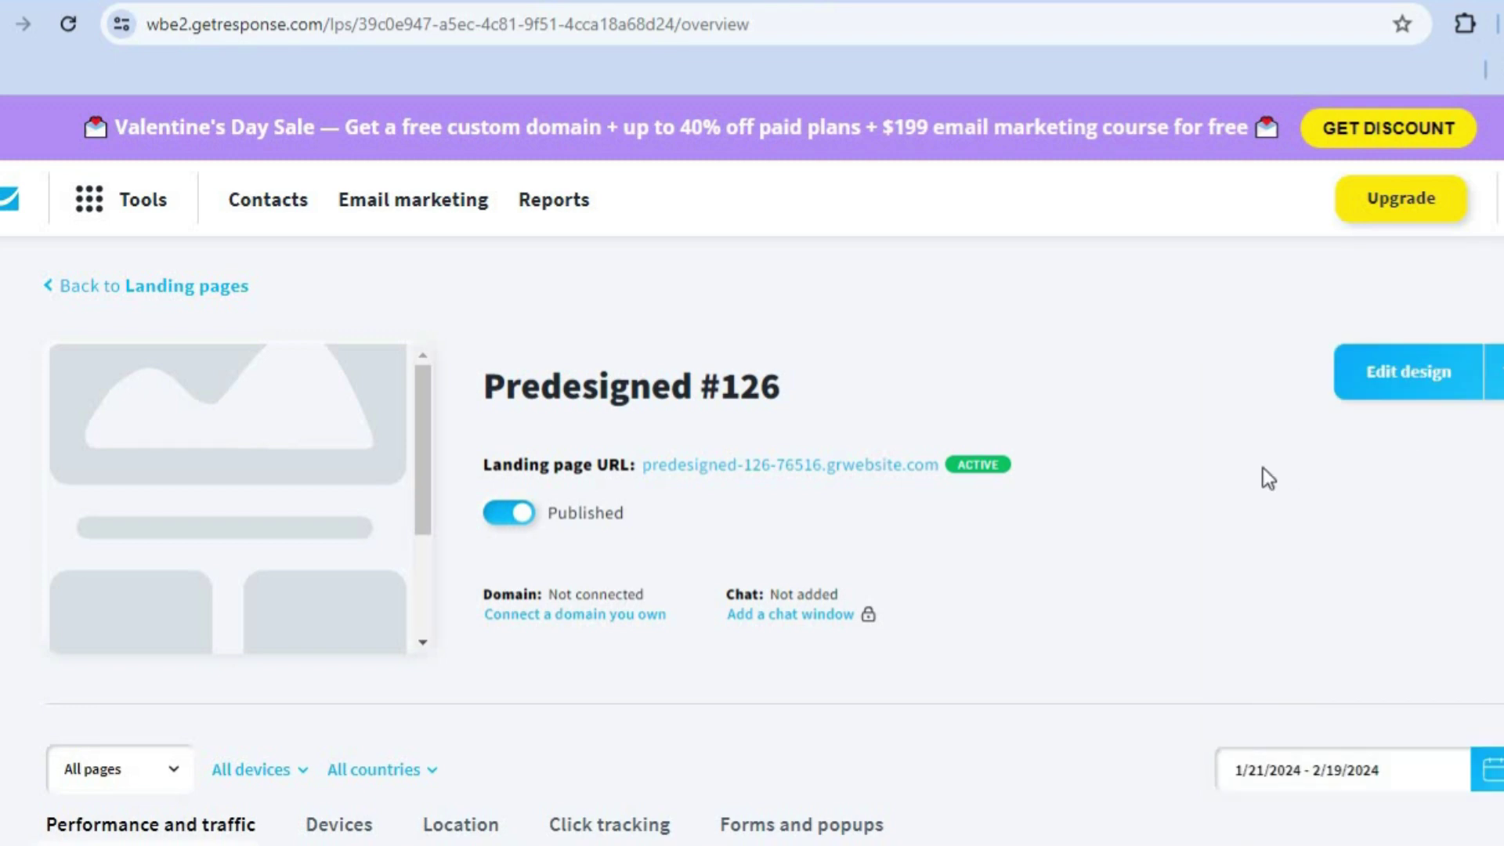
View the published landing page at its live URL and close it to return to the page overview
{"action": "left_click", "coordinate": [866, 466]}
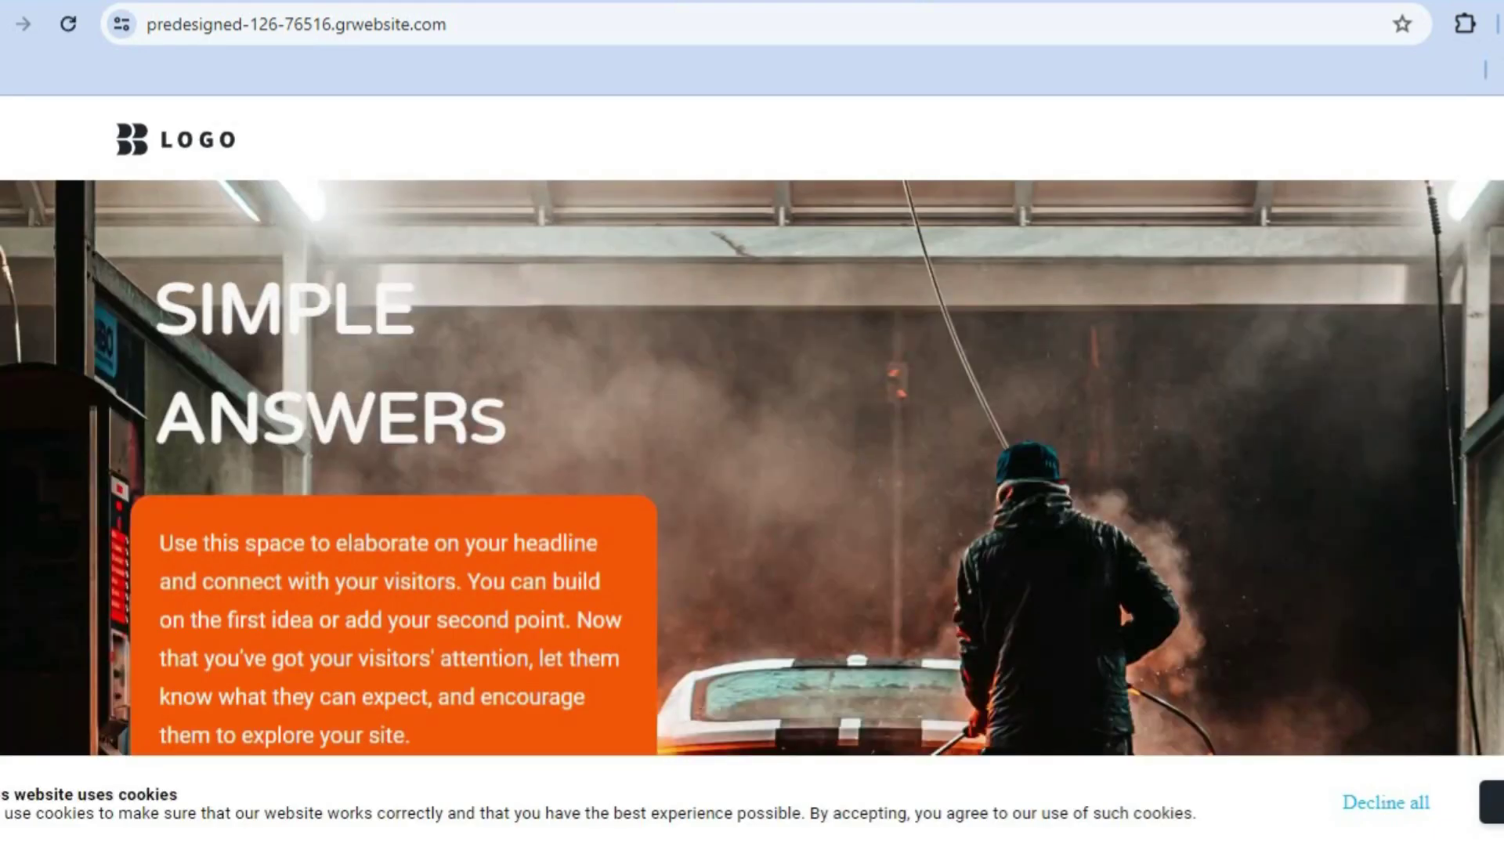
{"action": "scroll", "coordinate": [1117, 595], "scroll_direction": "down", "scroll_amount": 10}
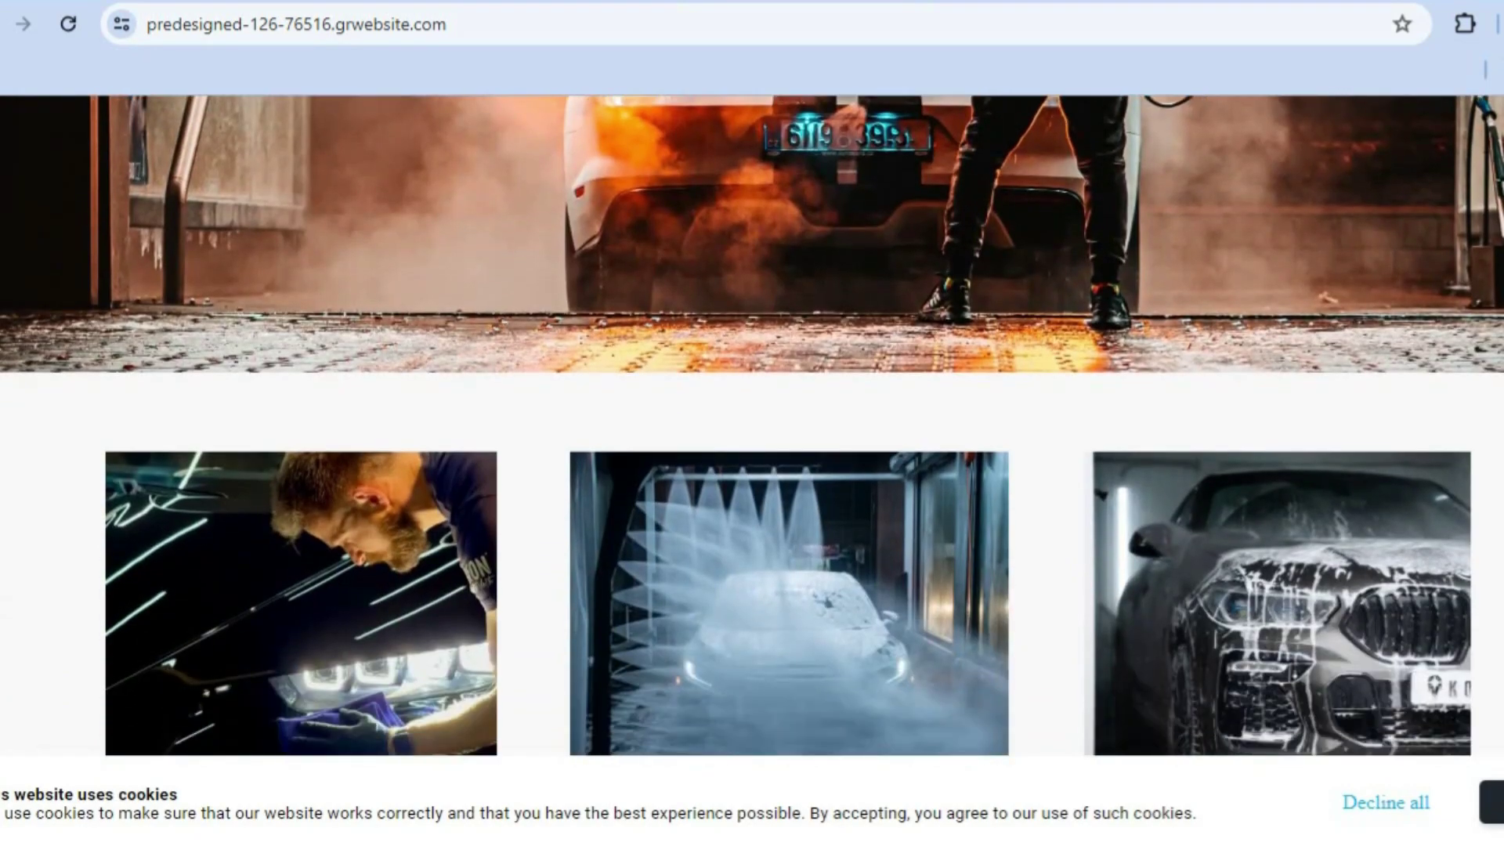
{"action": "scroll", "coordinate": [752, 423], "scroll_direction": "down", "scroll_amount": 6}
{"action": "scroll", "coordinate": [597, 313], "scroll_direction": "up", "scroll_amount": 15}
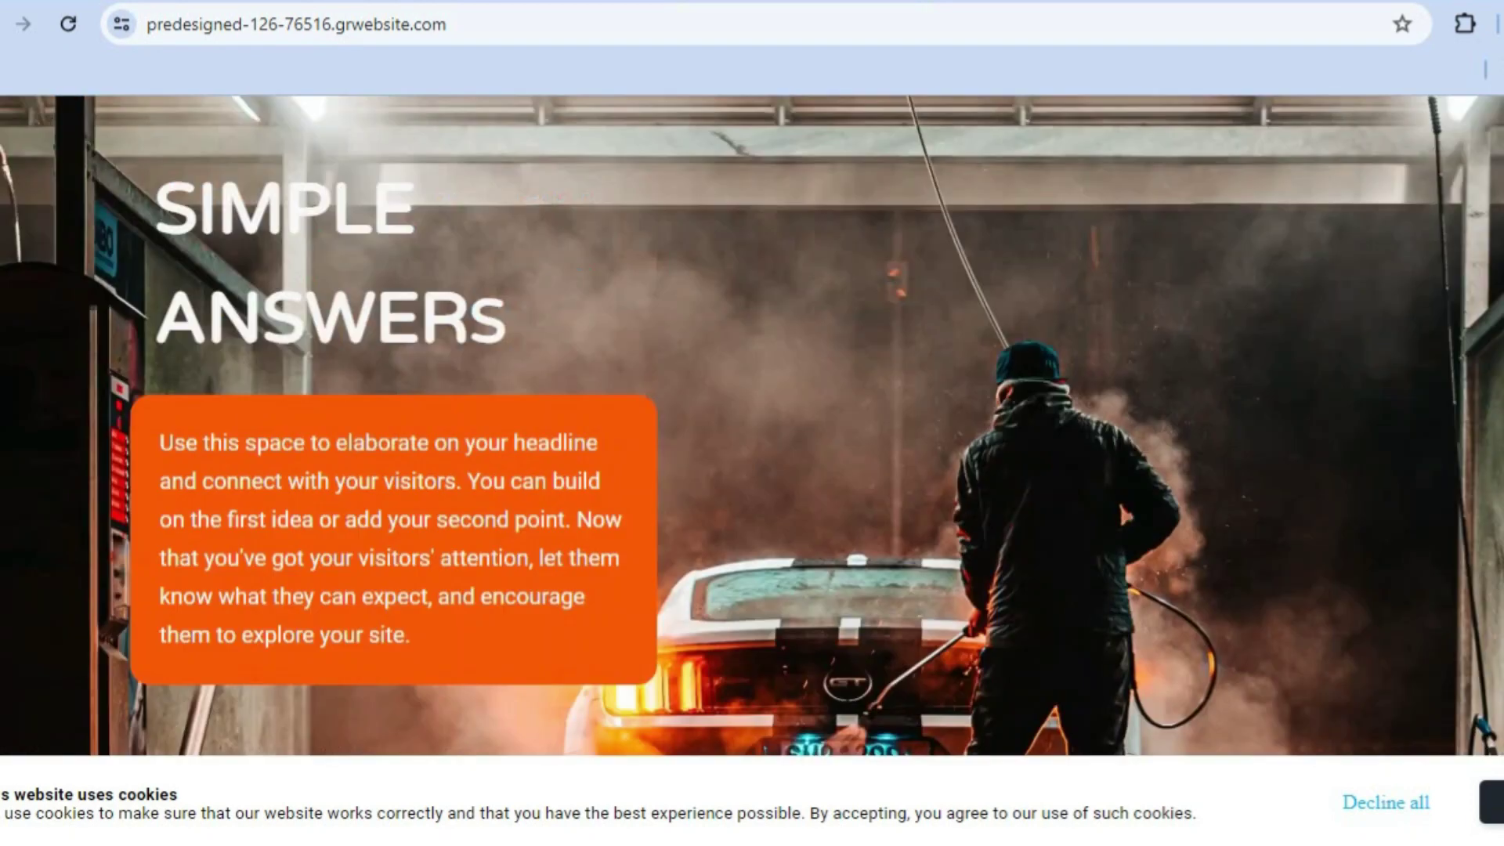
{"action": "left_click", "coordinate": [533, 17]}
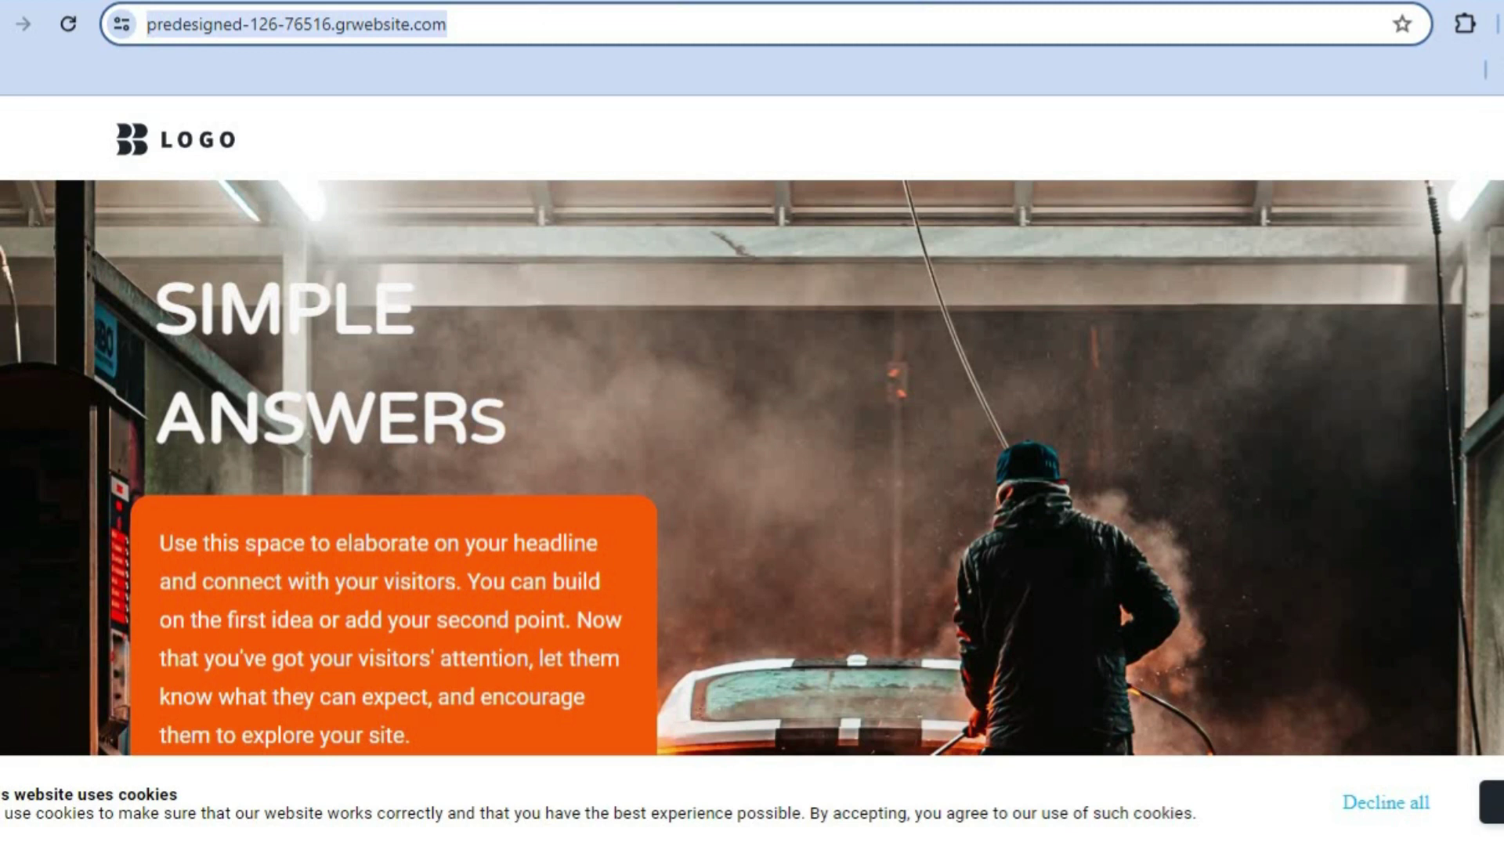
{"action": "key", "text": "ctrl+w"}
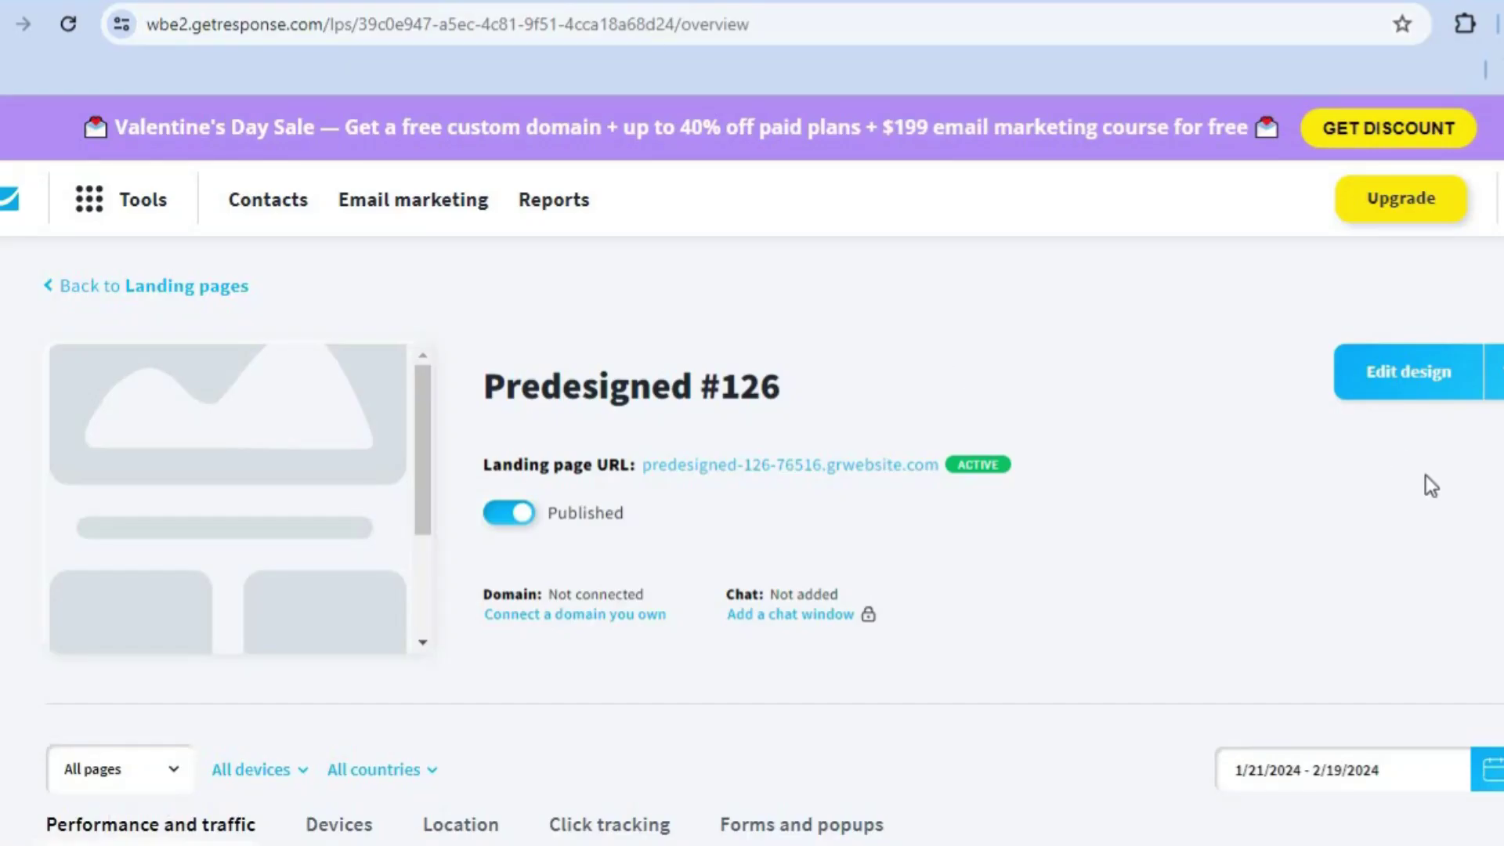
Examine the published landing page's performance and traffic statistics
{"action": "scroll", "coordinate": [752, 501], "scroll_direction": "down", "scroll_amount": 3}
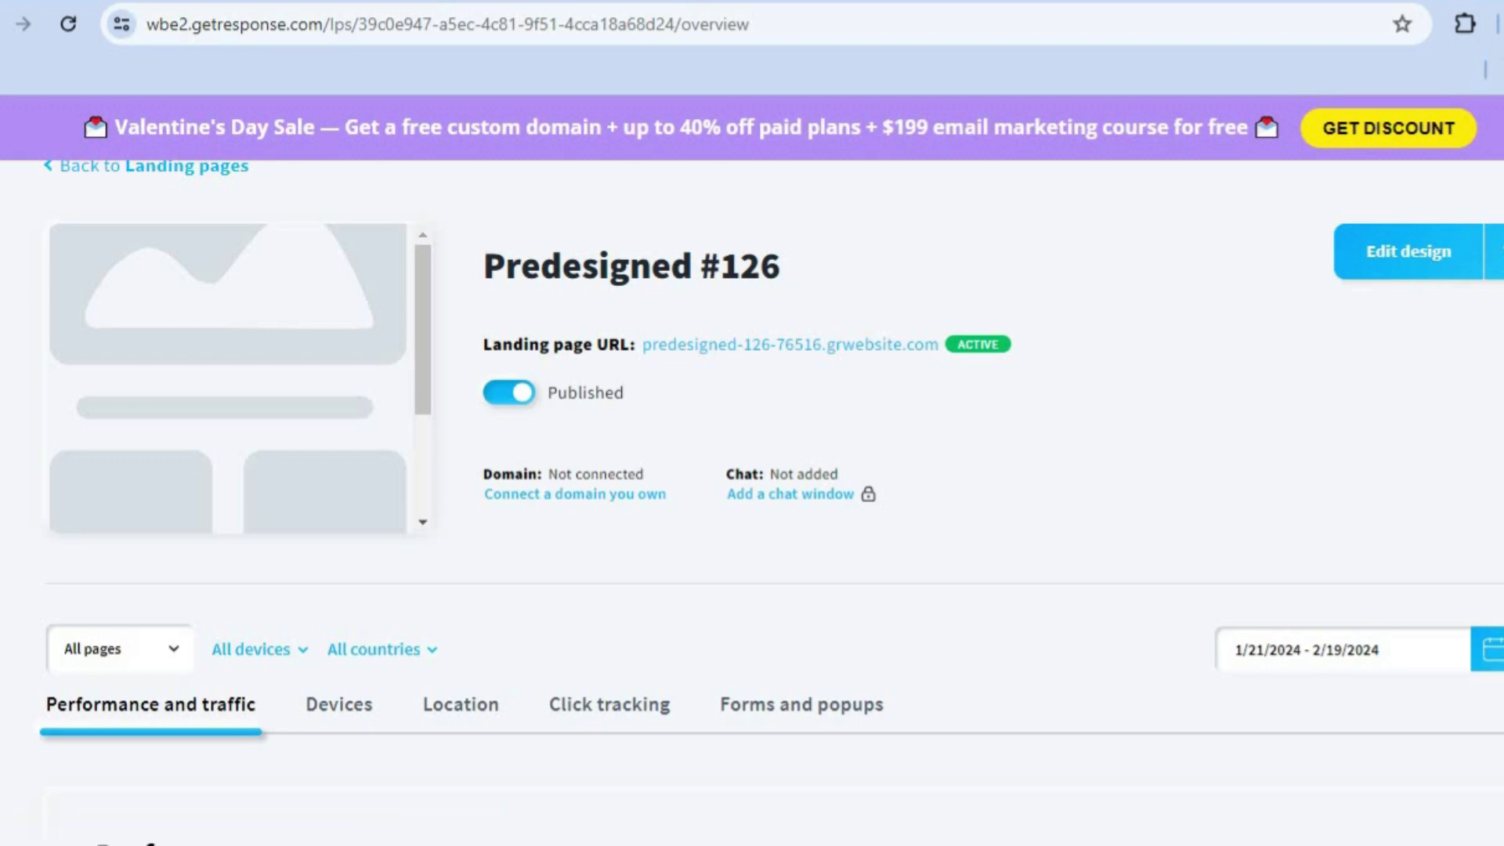
{"action": "scroll", "coordinate": [771, 501], "scroll_direction": "down", "scroll_amount": 2}
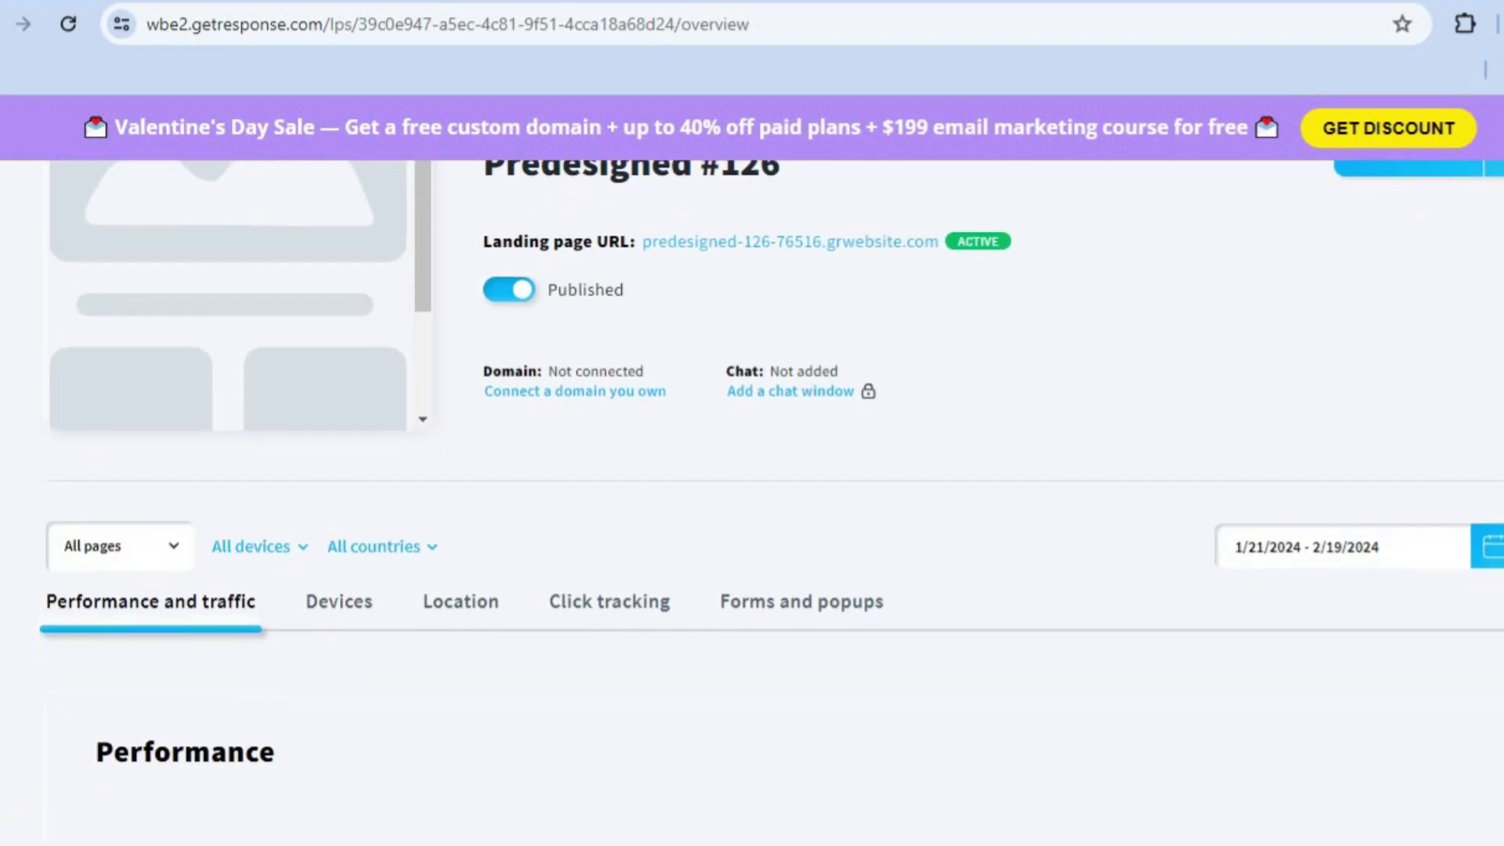
{"action": "scroll", "coordinate": [772, 501], "scroll_direction": "down", "scroll_amount": 4}
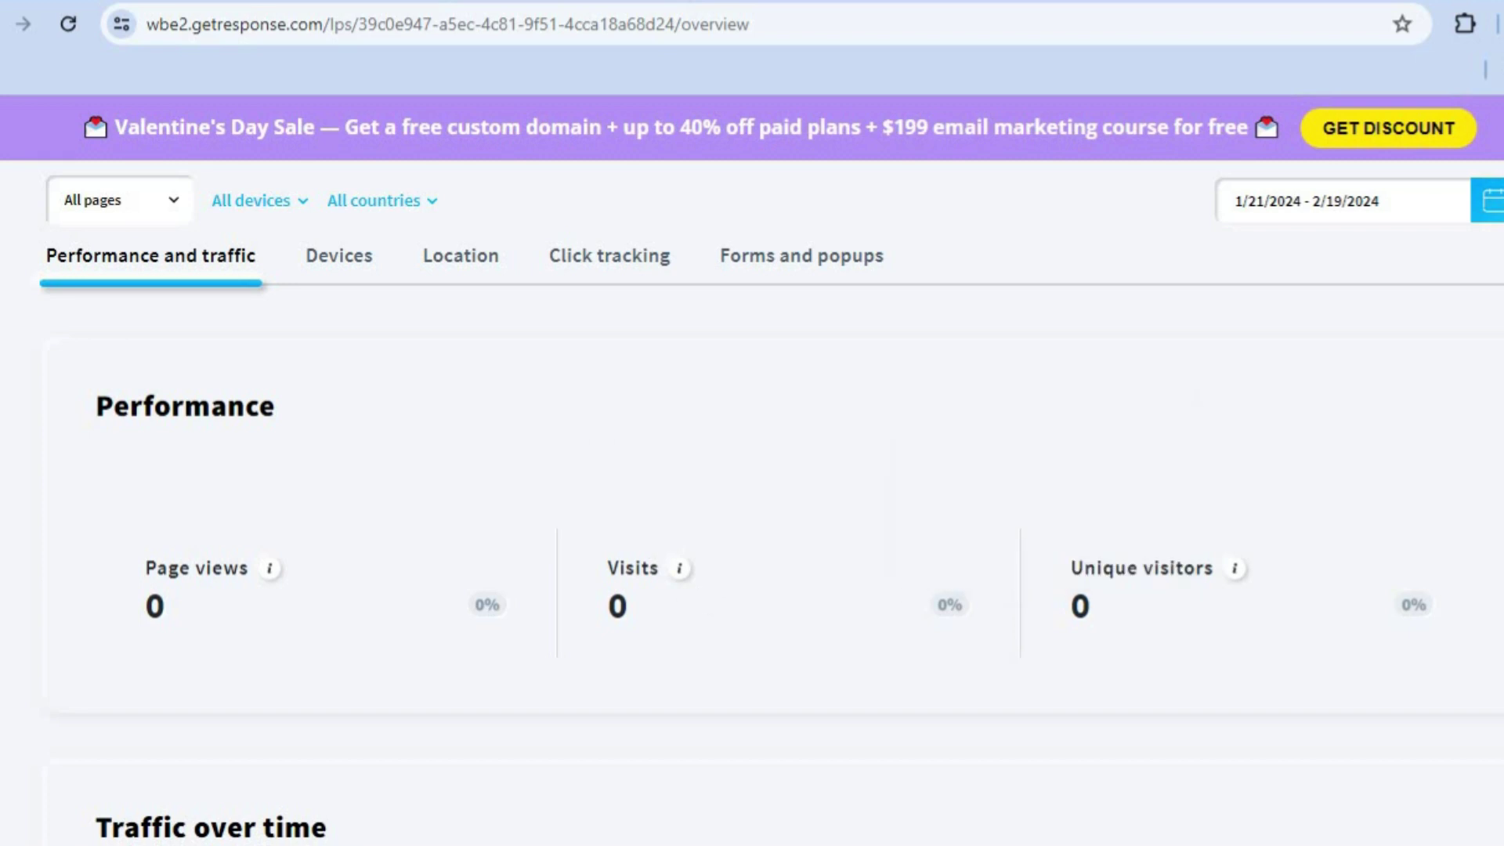
{"action": "scroll", "coordinate": [855, 564], "scroll_direction": "down", "scroll_amount": 3}
{"action": "scroll", "coordinate": [856, 564], "scroll_direction": "up", "scroll_amount": 5}
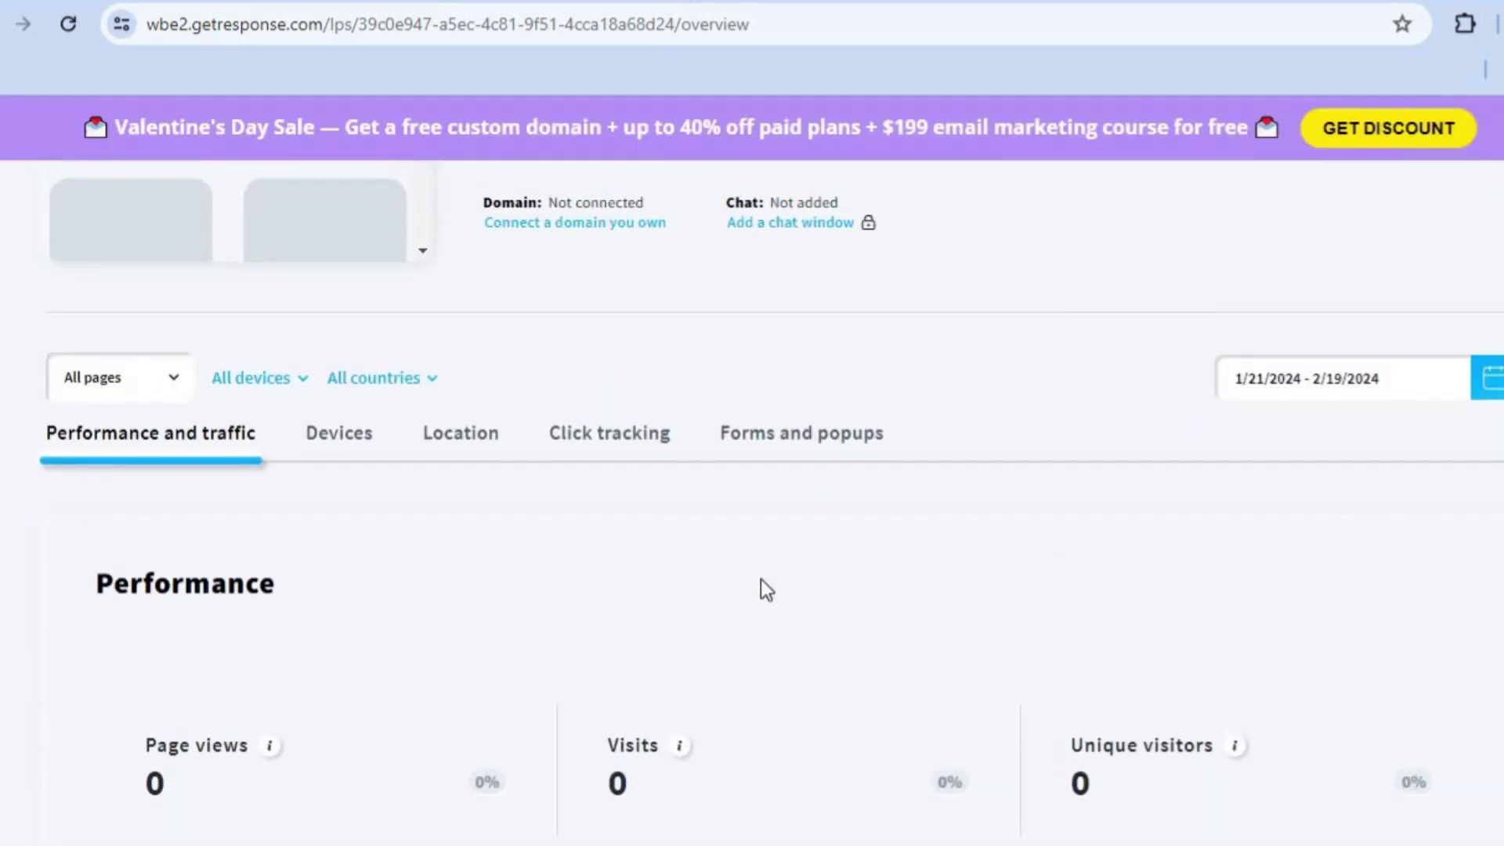
Review the landing page's click tracking, location and device statistics, including the top device models
{"action": "left_click", "coordinate": [619, 448]}
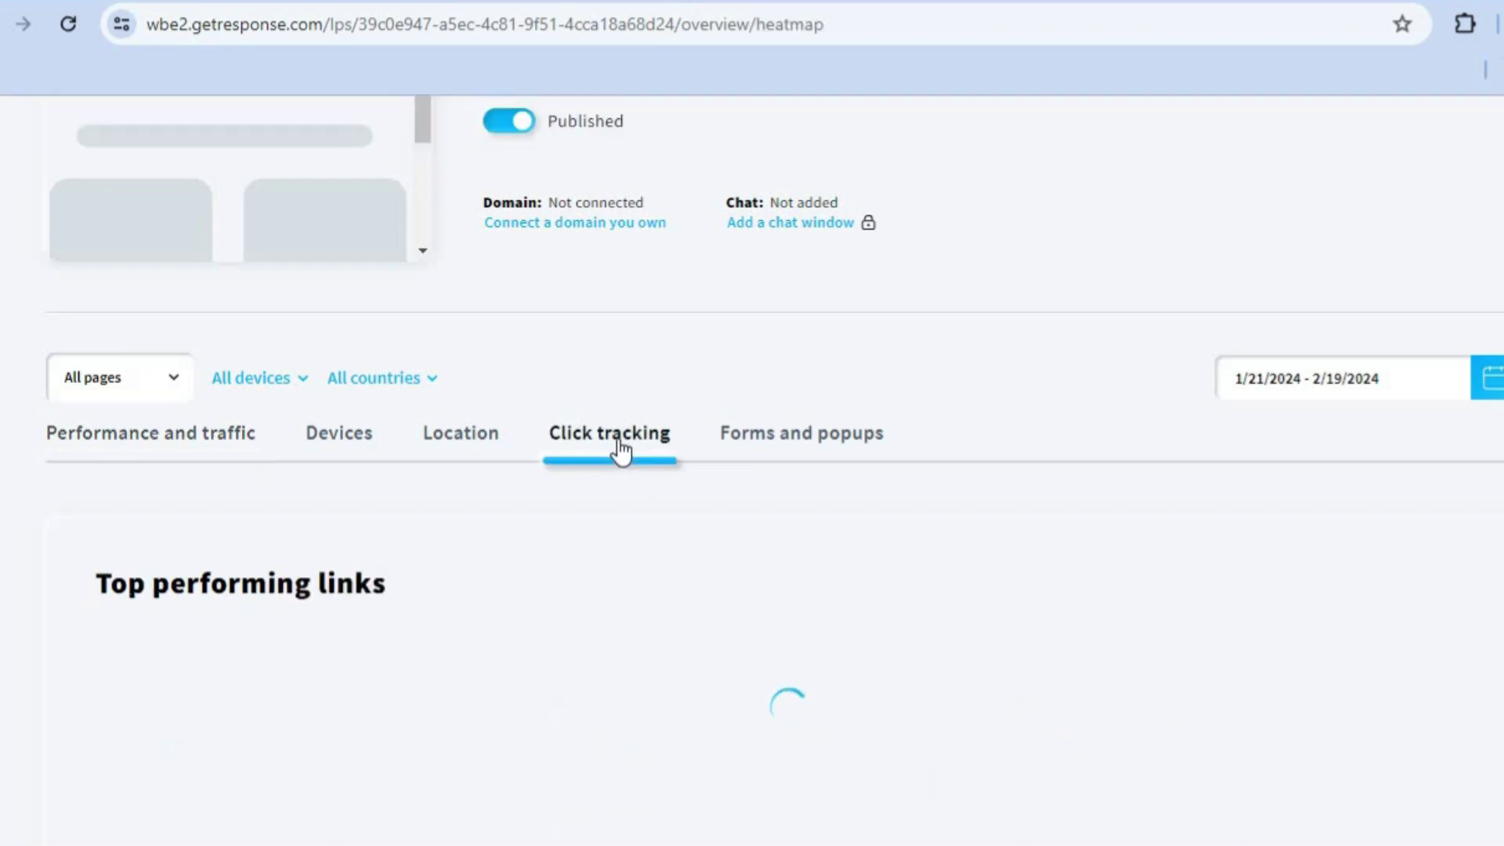
{"action": "left_click", "coordinate": [458, 451]}
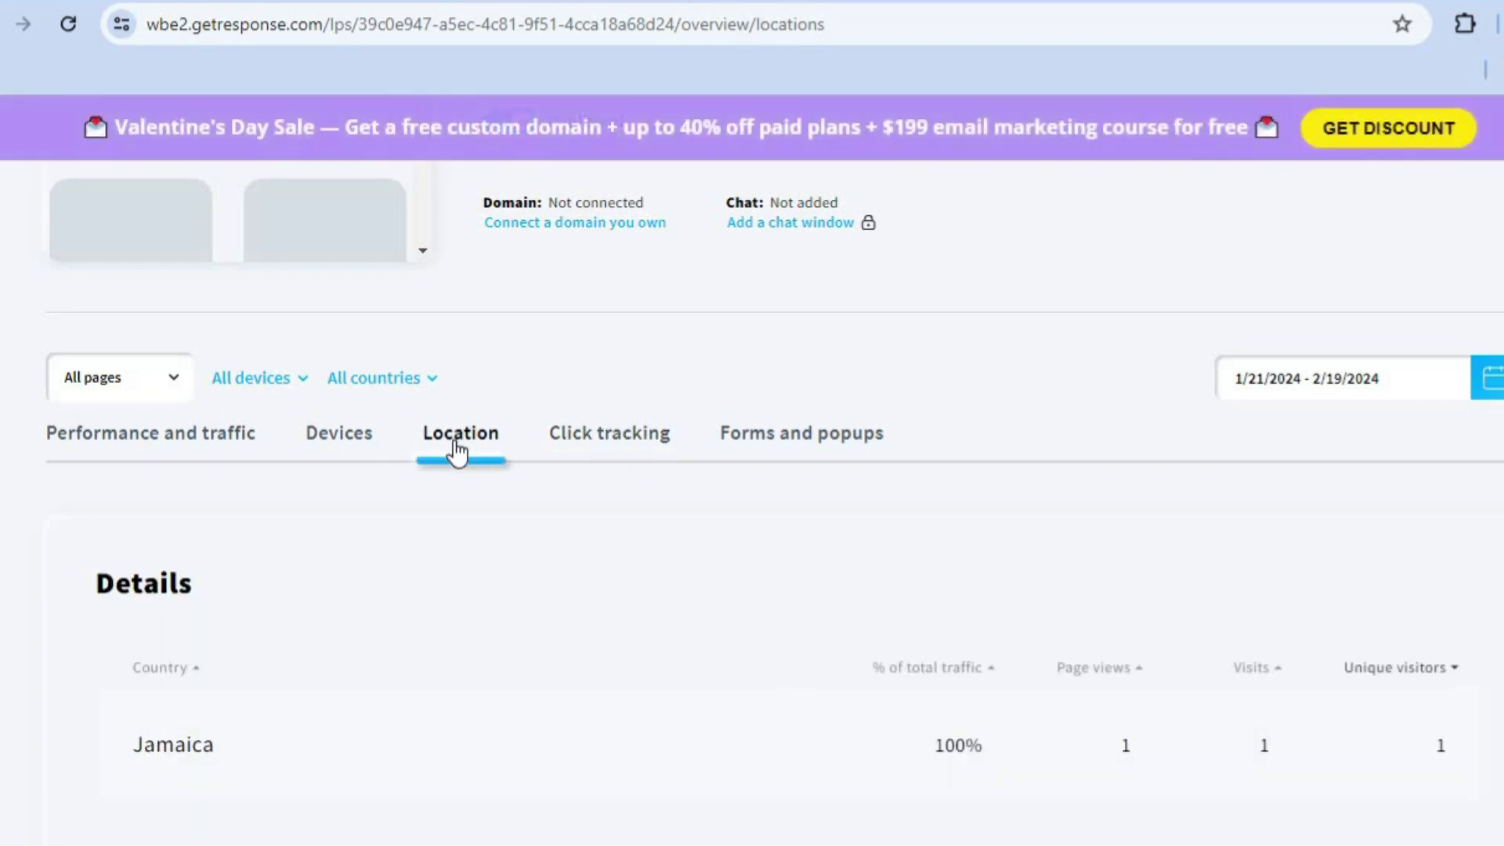
{"action": "left_click", "coordinate": [344, 451]}
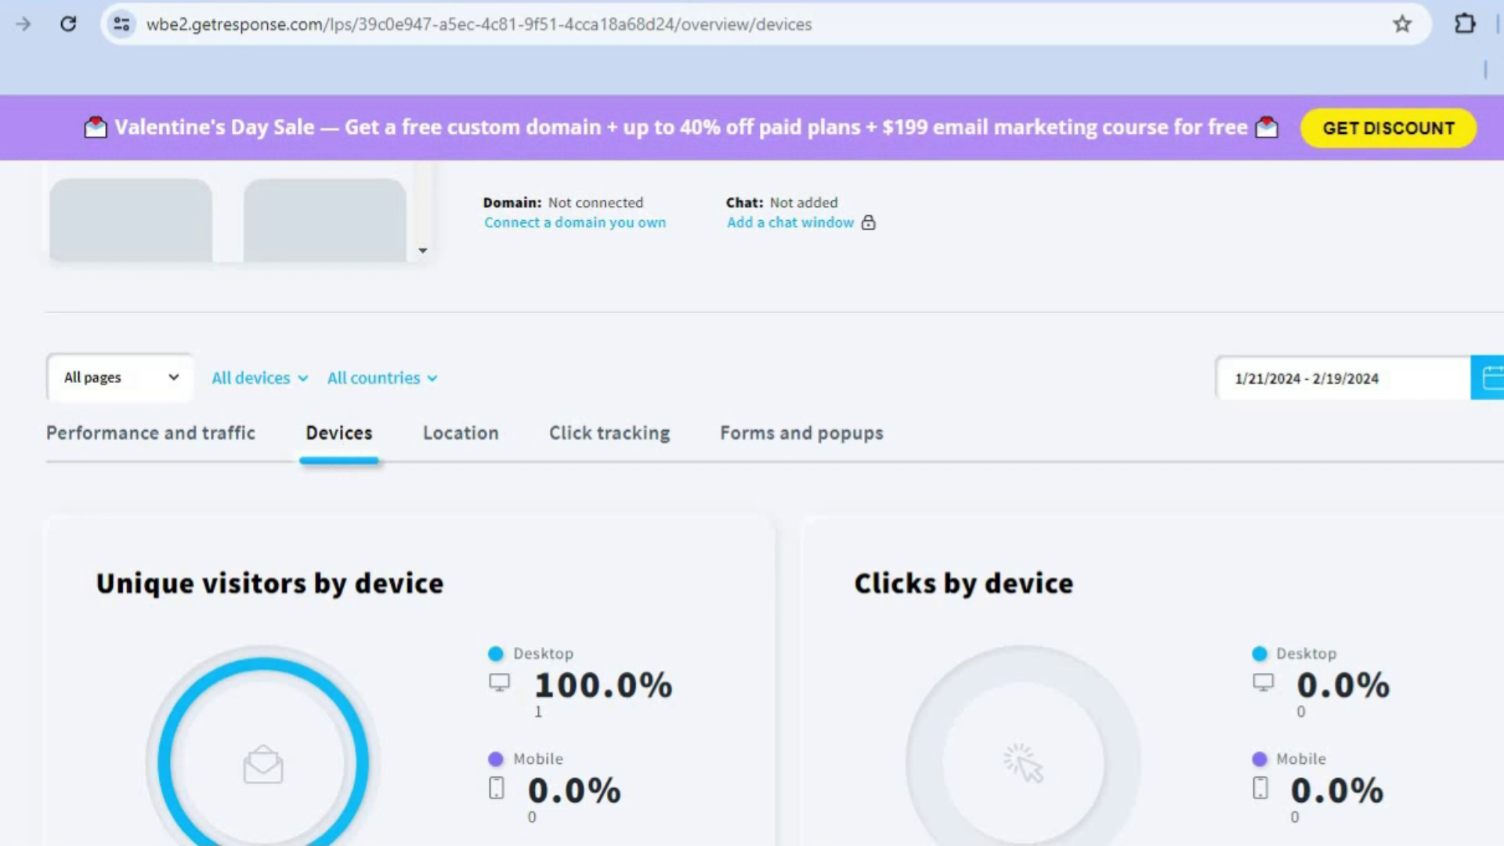
{"action": "scroll", "coordinate": [752, 501], "scroll_direction": "down", "scroll_amount": 9}
{"action": "scroll", "coordinate": [752, 502], "scroll_direction": "up", "scroll_amount": 6}
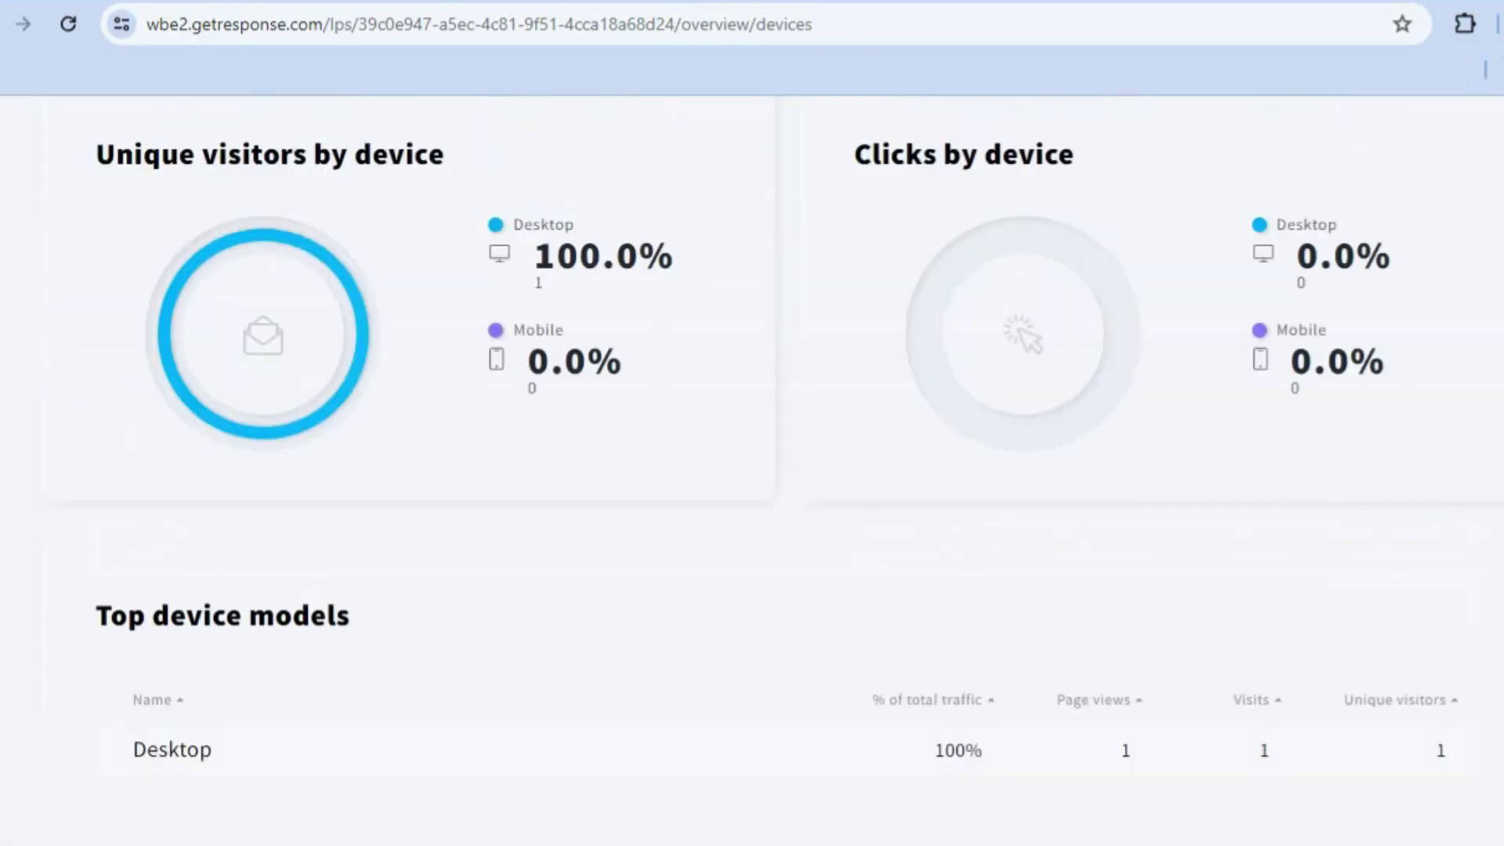